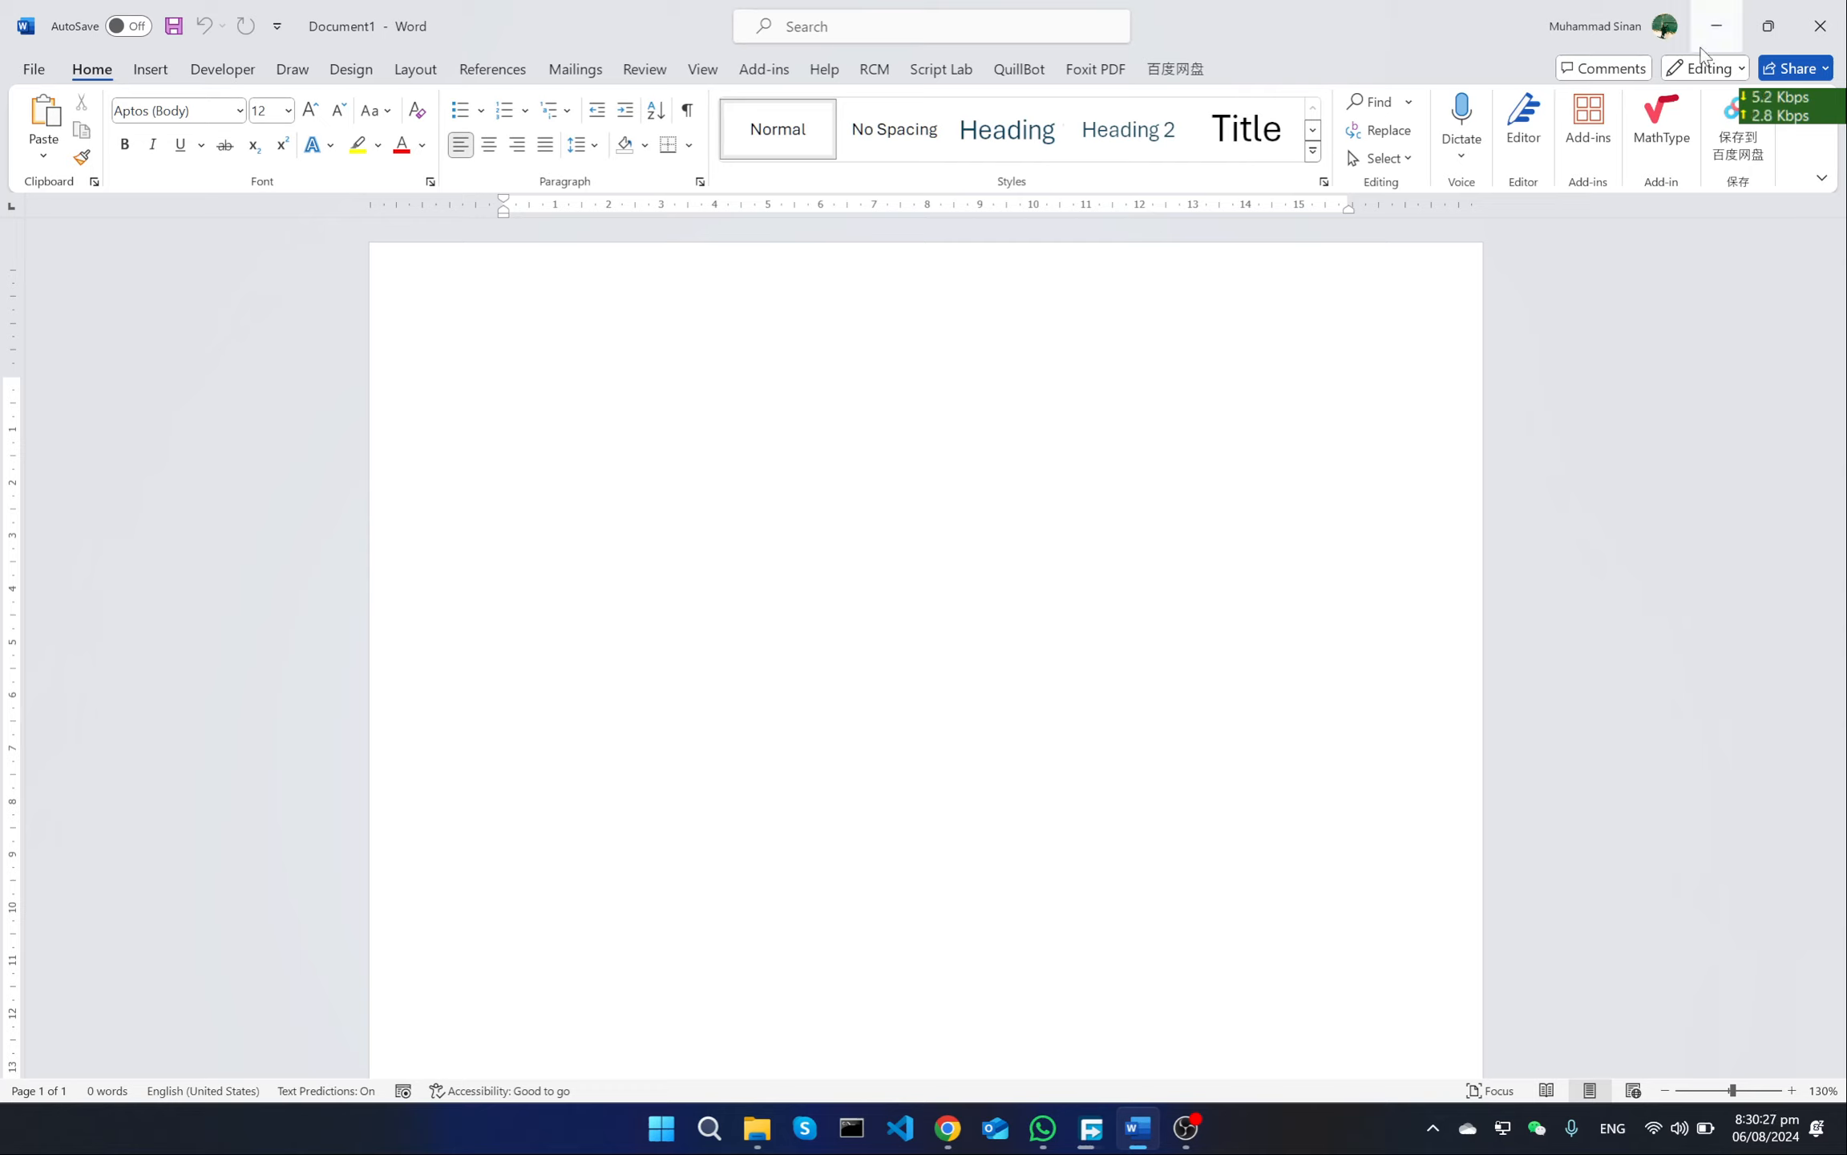
# Step: Minimize the Word and OBS windows and move UESTC_2022-Citation_Updated.csl to an empty area of the desktop, away from the other icons
pyautogui.click(1717, 25)
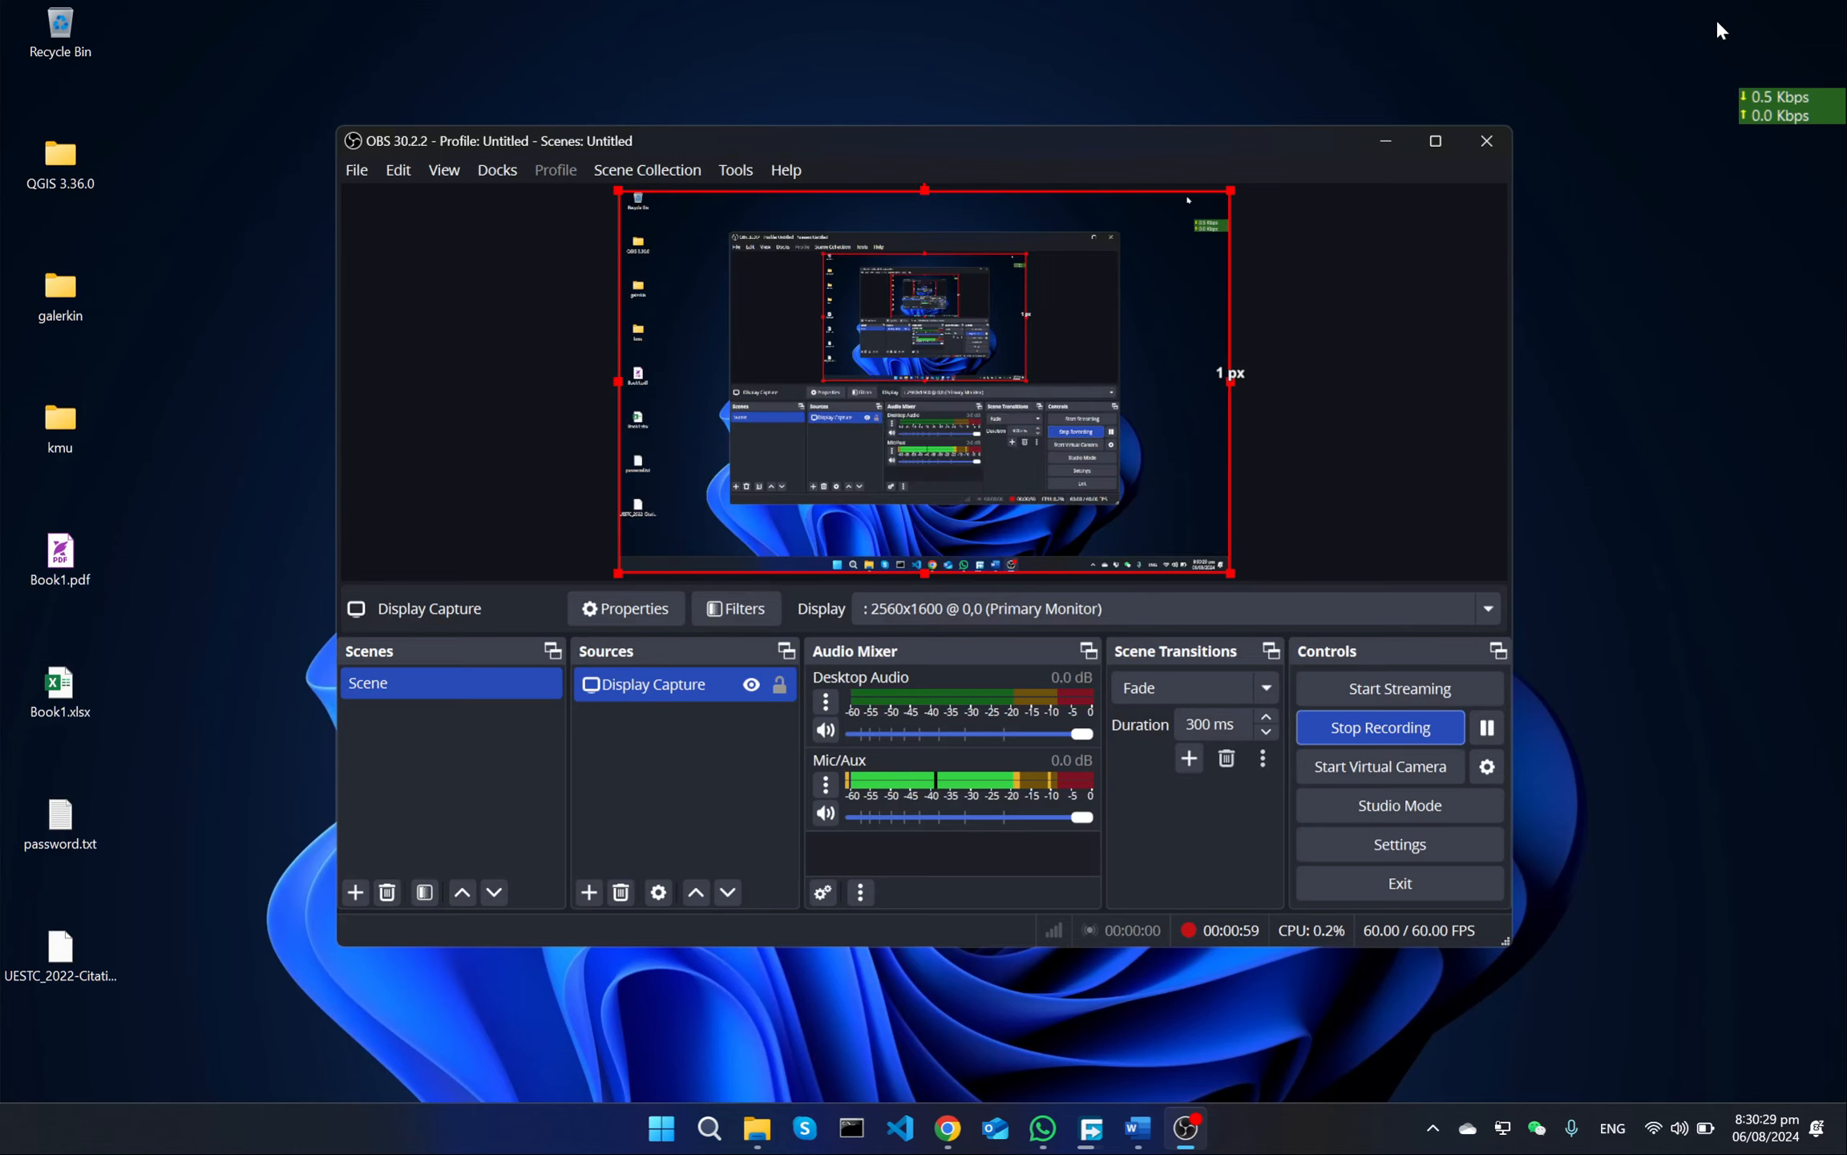
pyautogui.click(1383, 138)
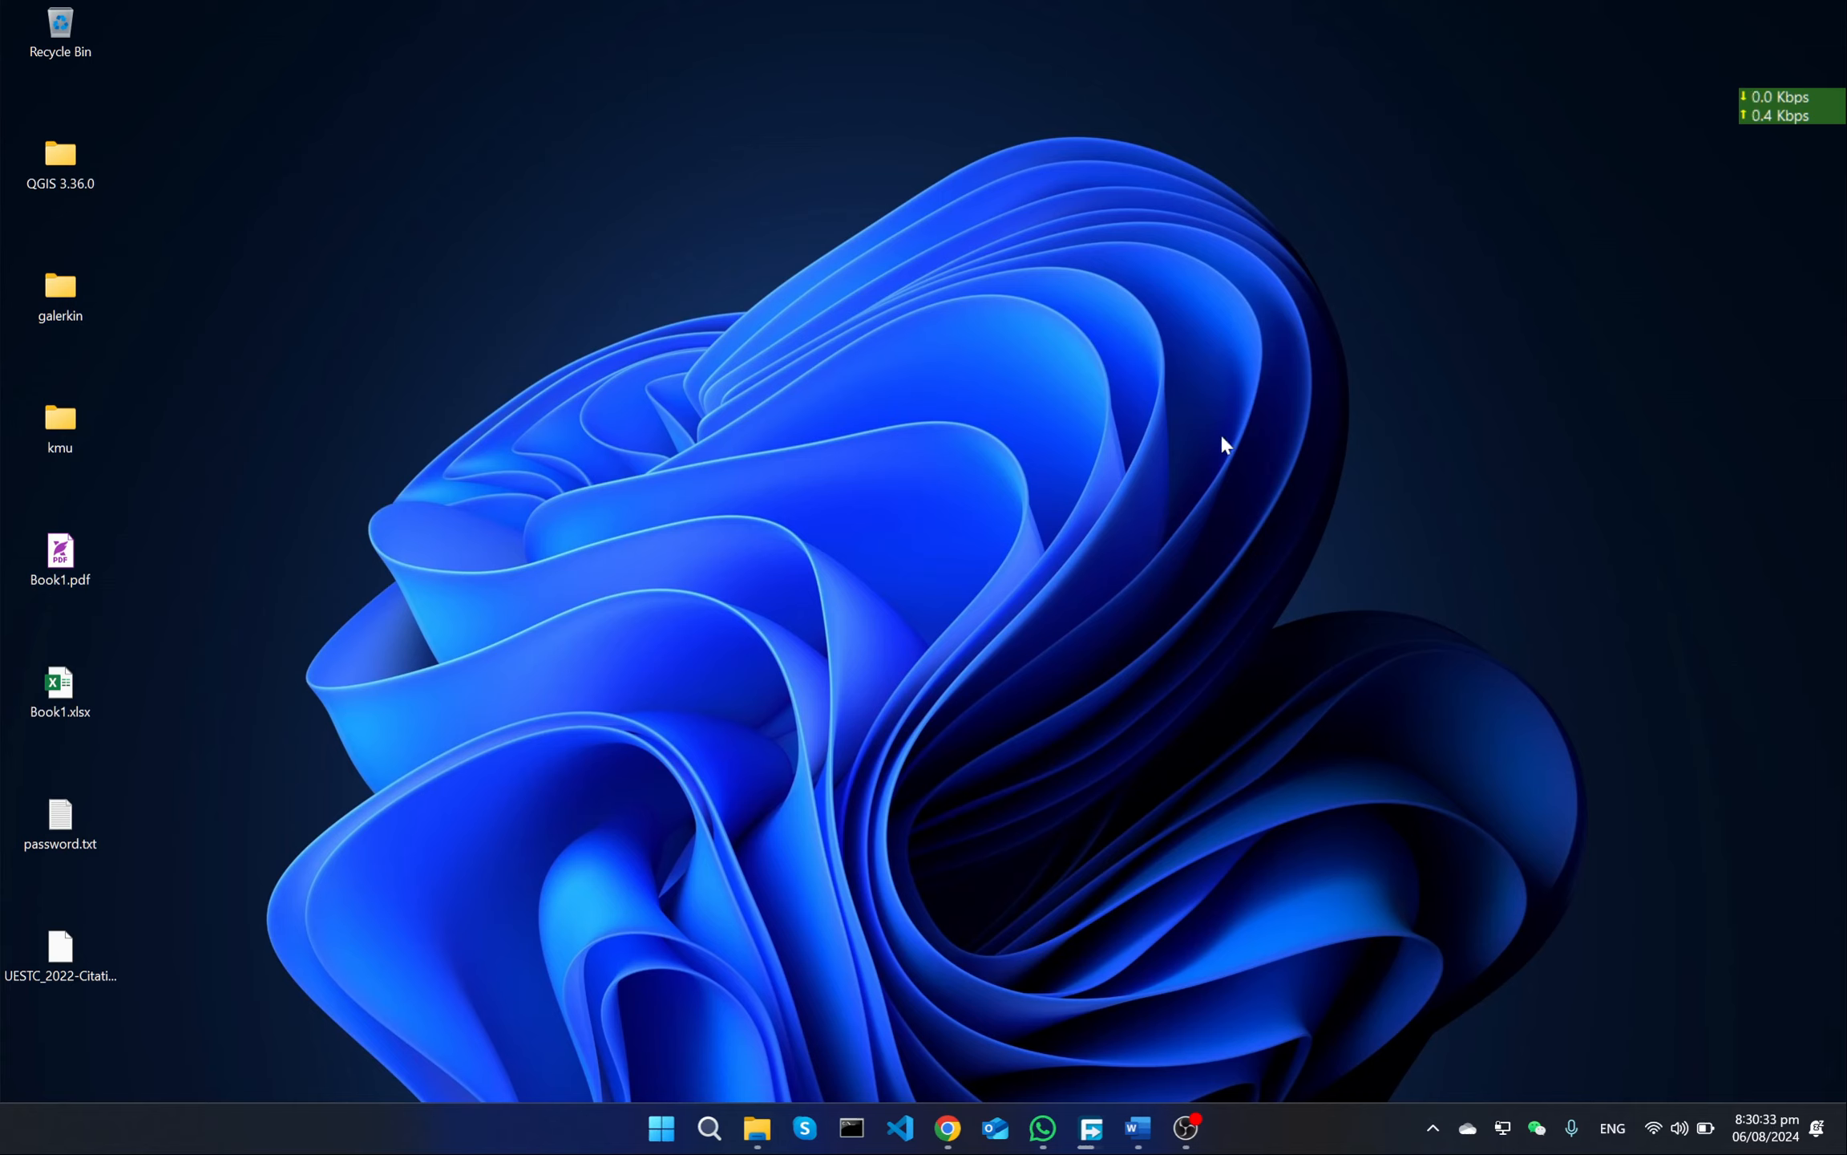
pyautogui.click(59, 950)
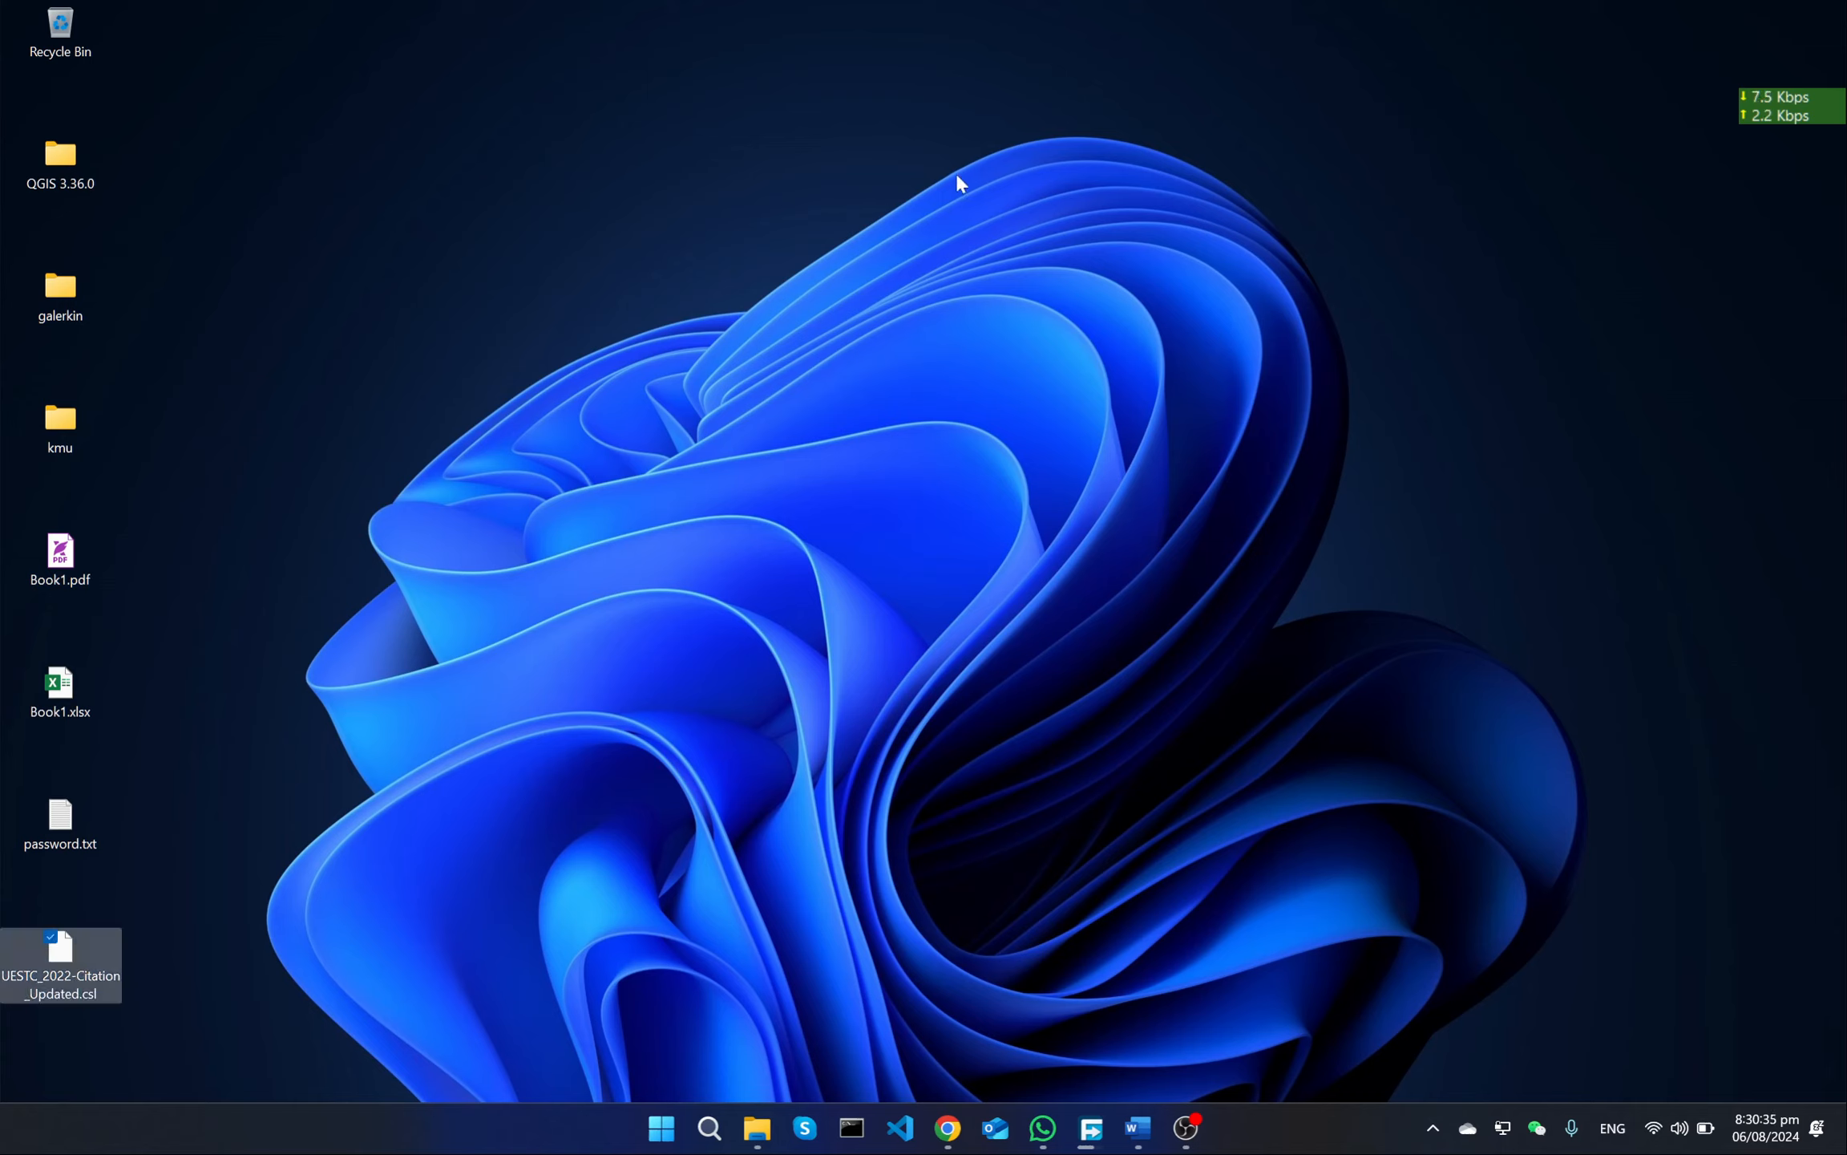
pyautogui.moveTo(56, 961); pyautogui.dragTo(1439, 136)
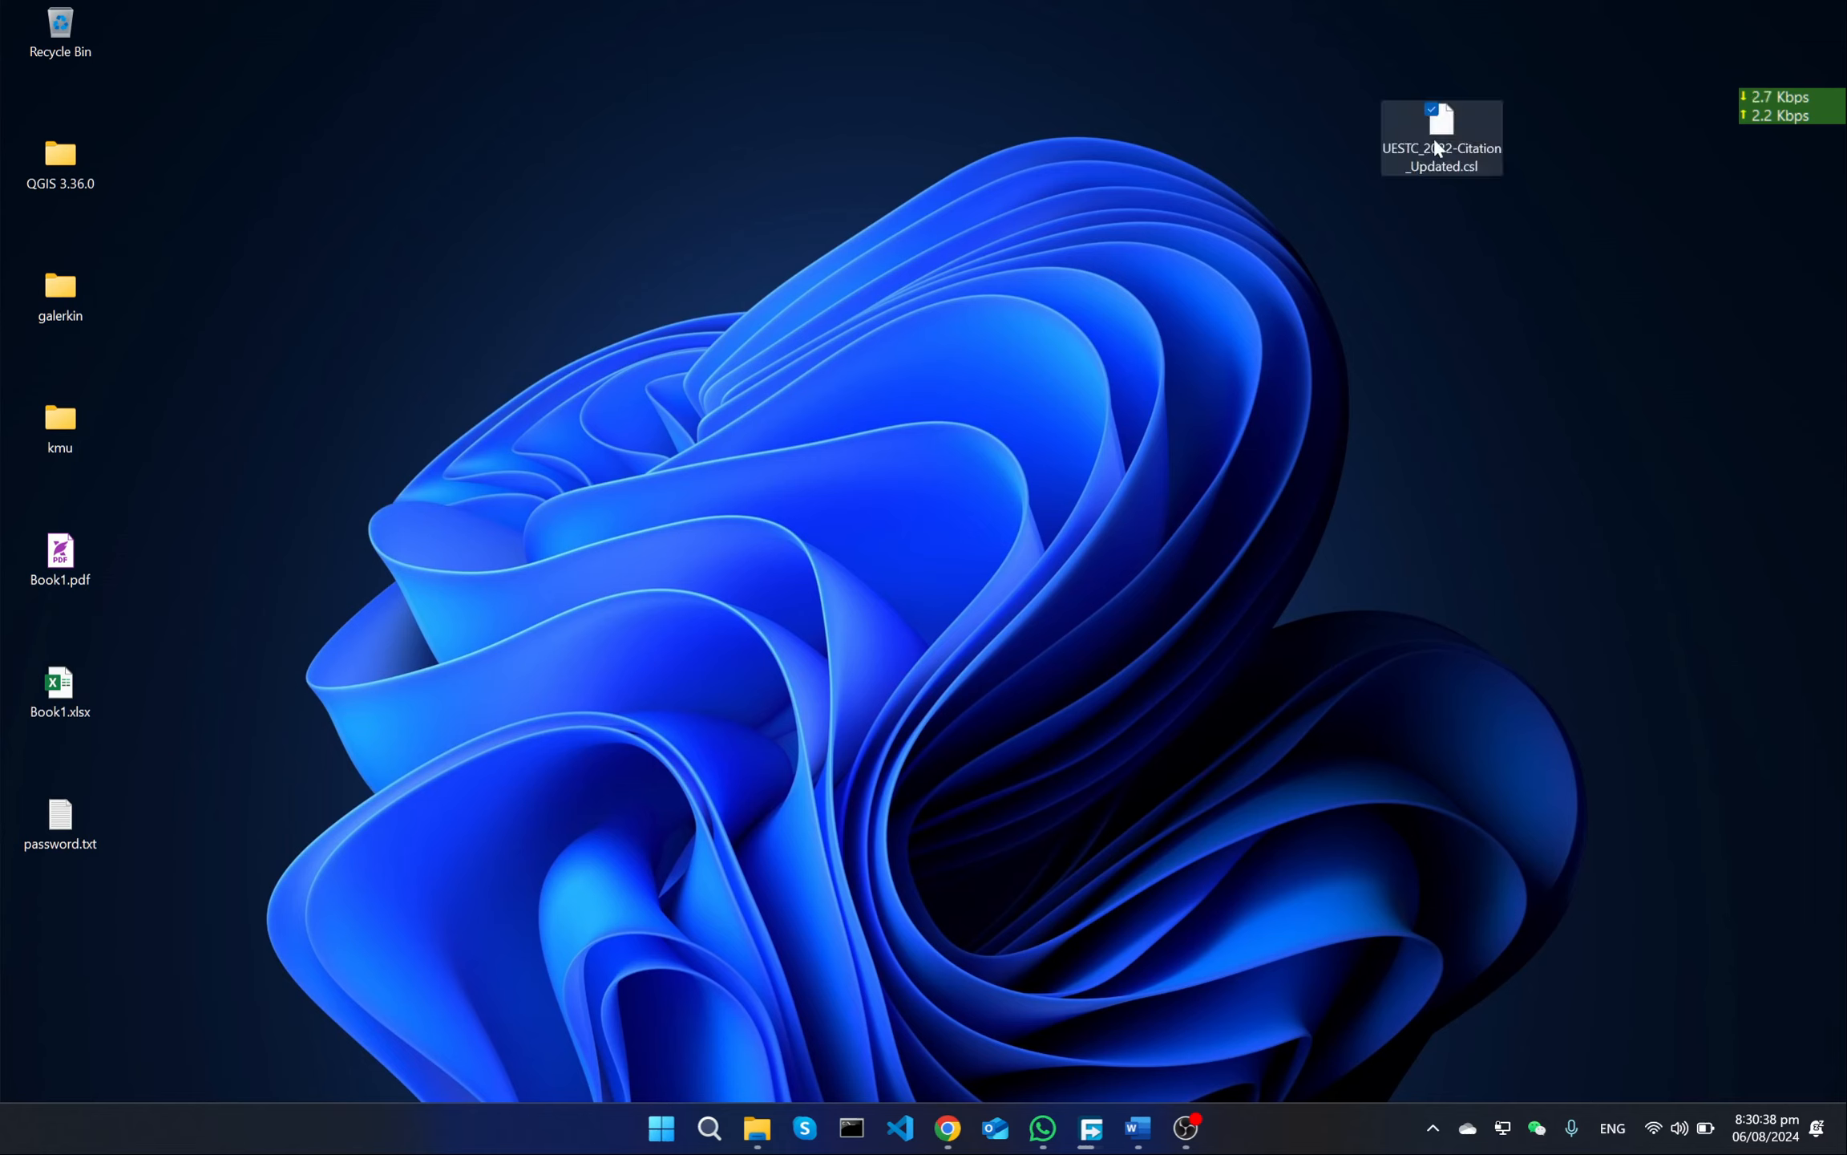
pyautogui.click(1499, 199)
pyautogui.moveTo(1325, 63); pyautogui.dragTo(1559, 223)
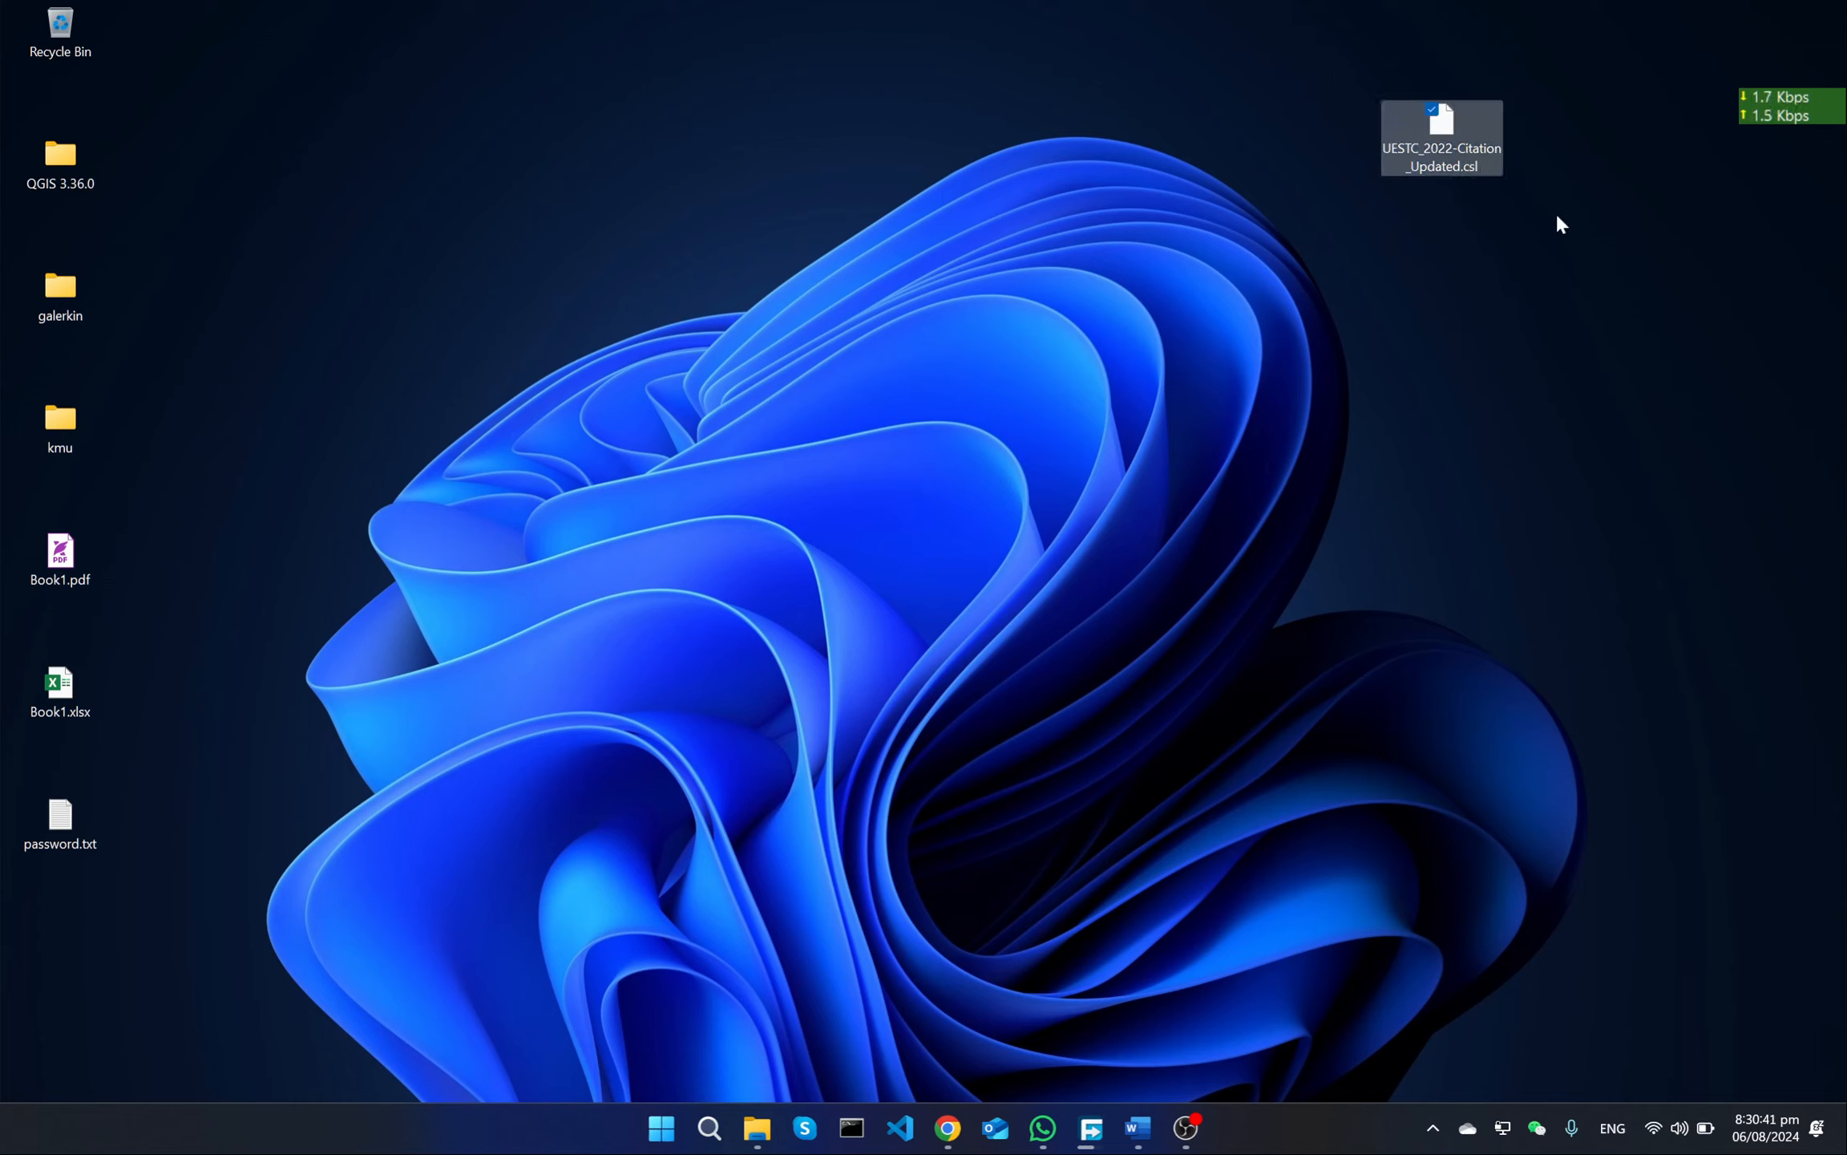
pyautogui.click(1474, 225)
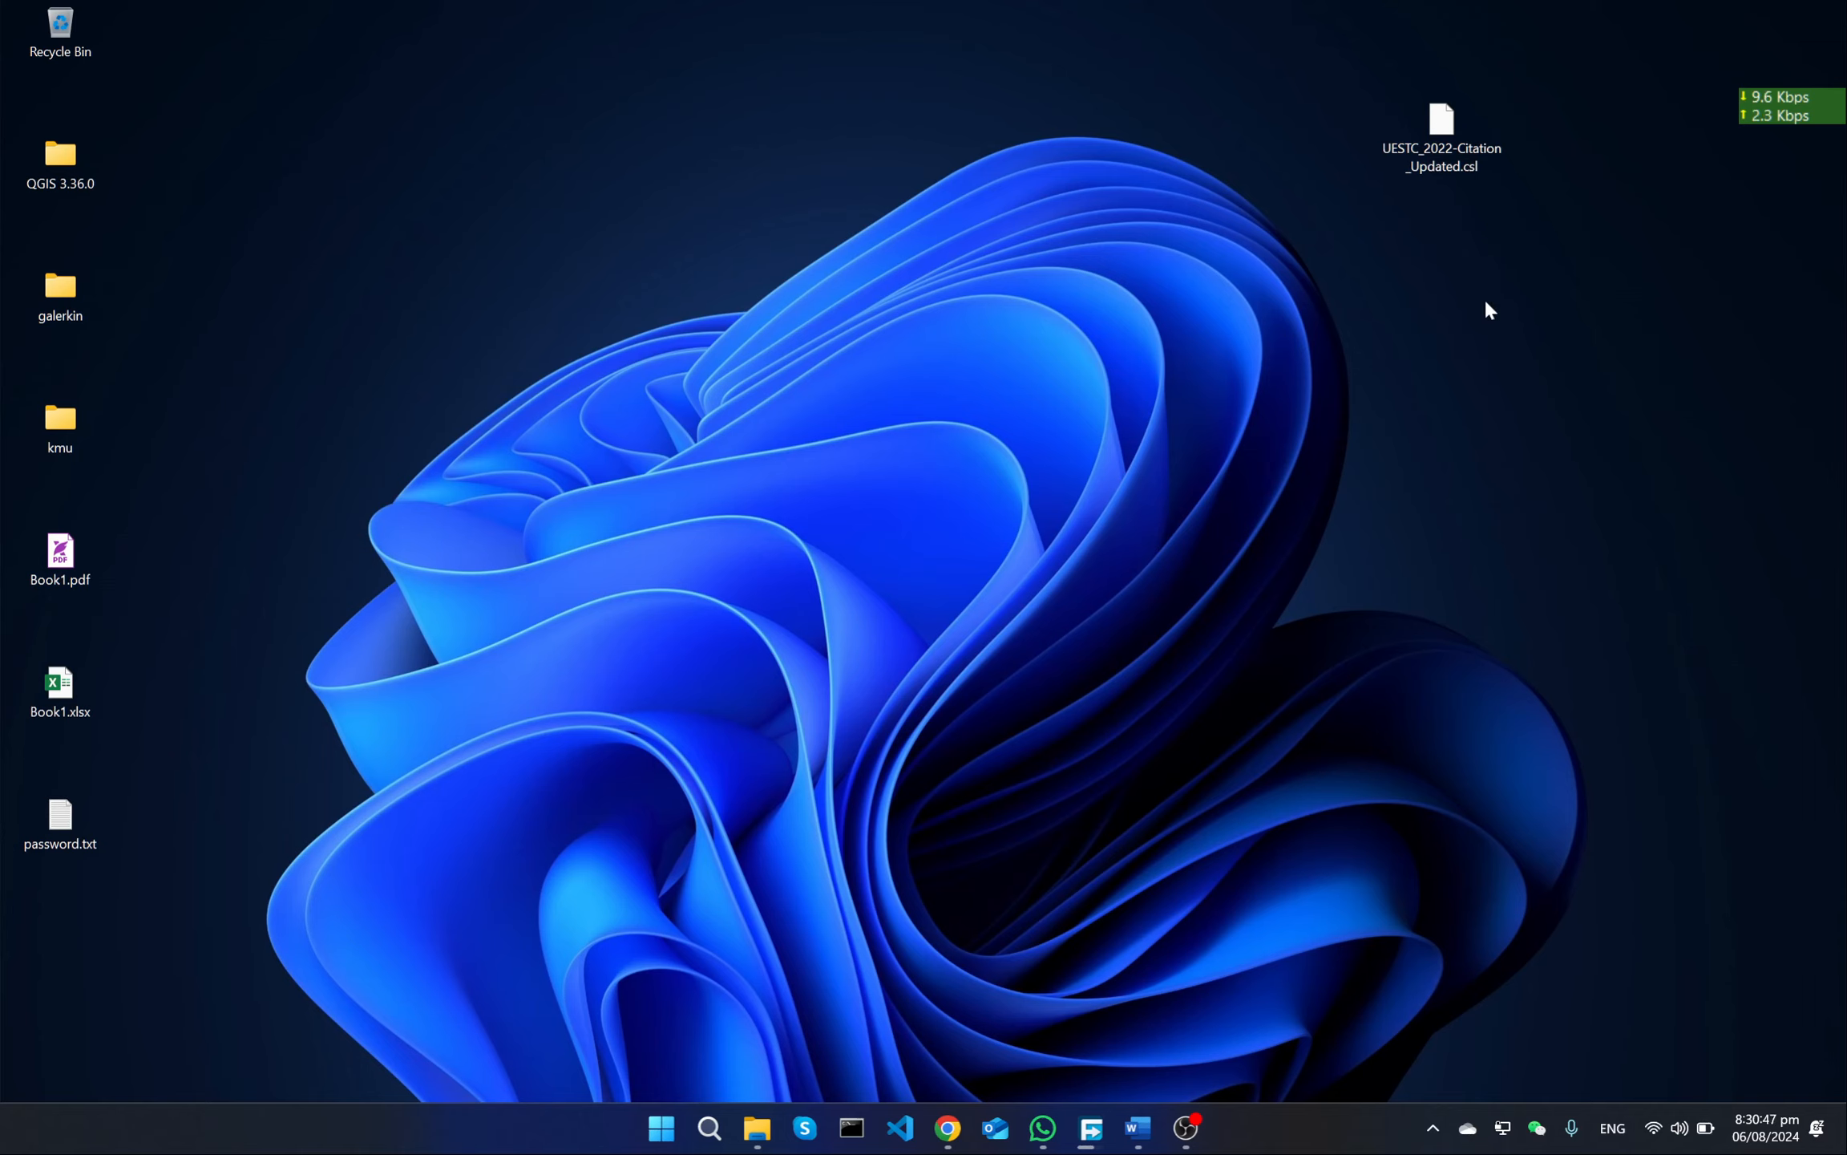
# Step: Launch Mendeley Desktop
pyautogui.press('super')
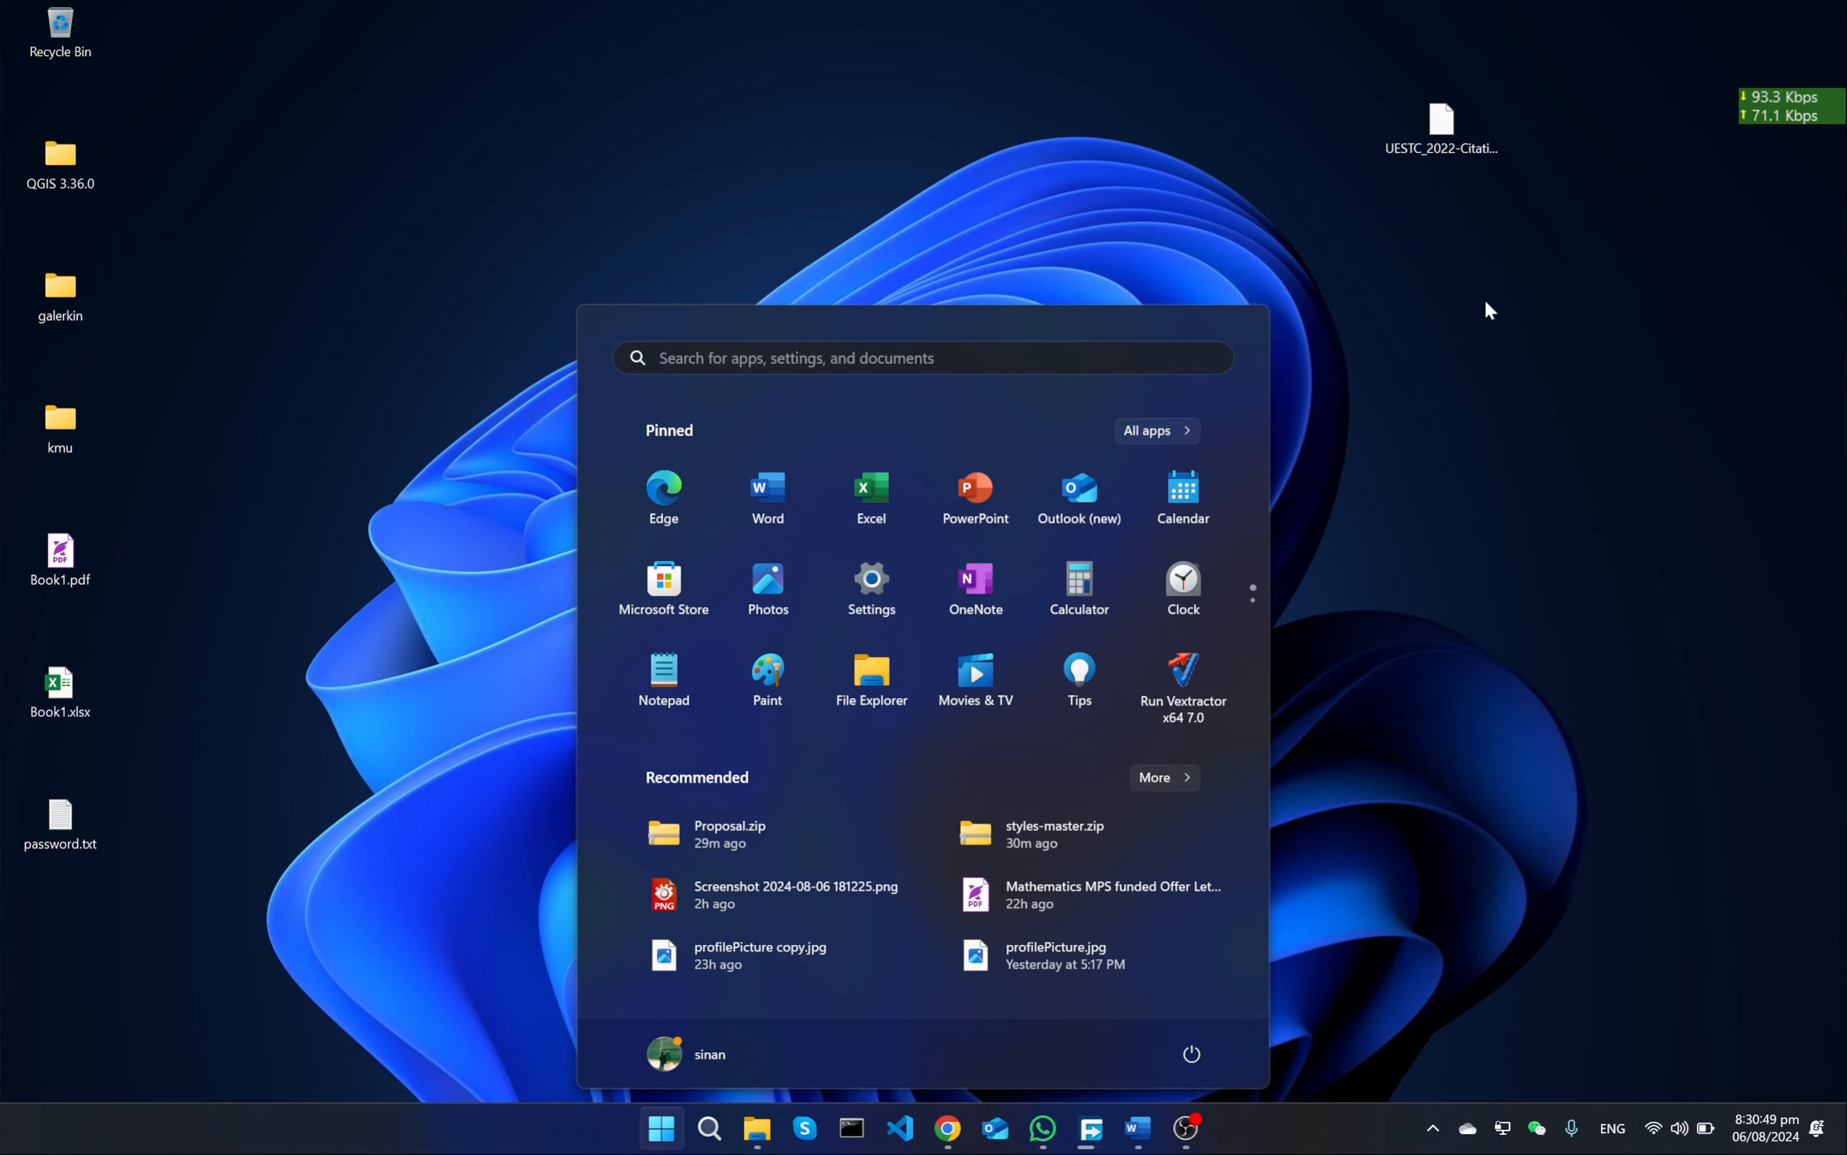
pyautogui.write('men')
pyautogui.press('Return')
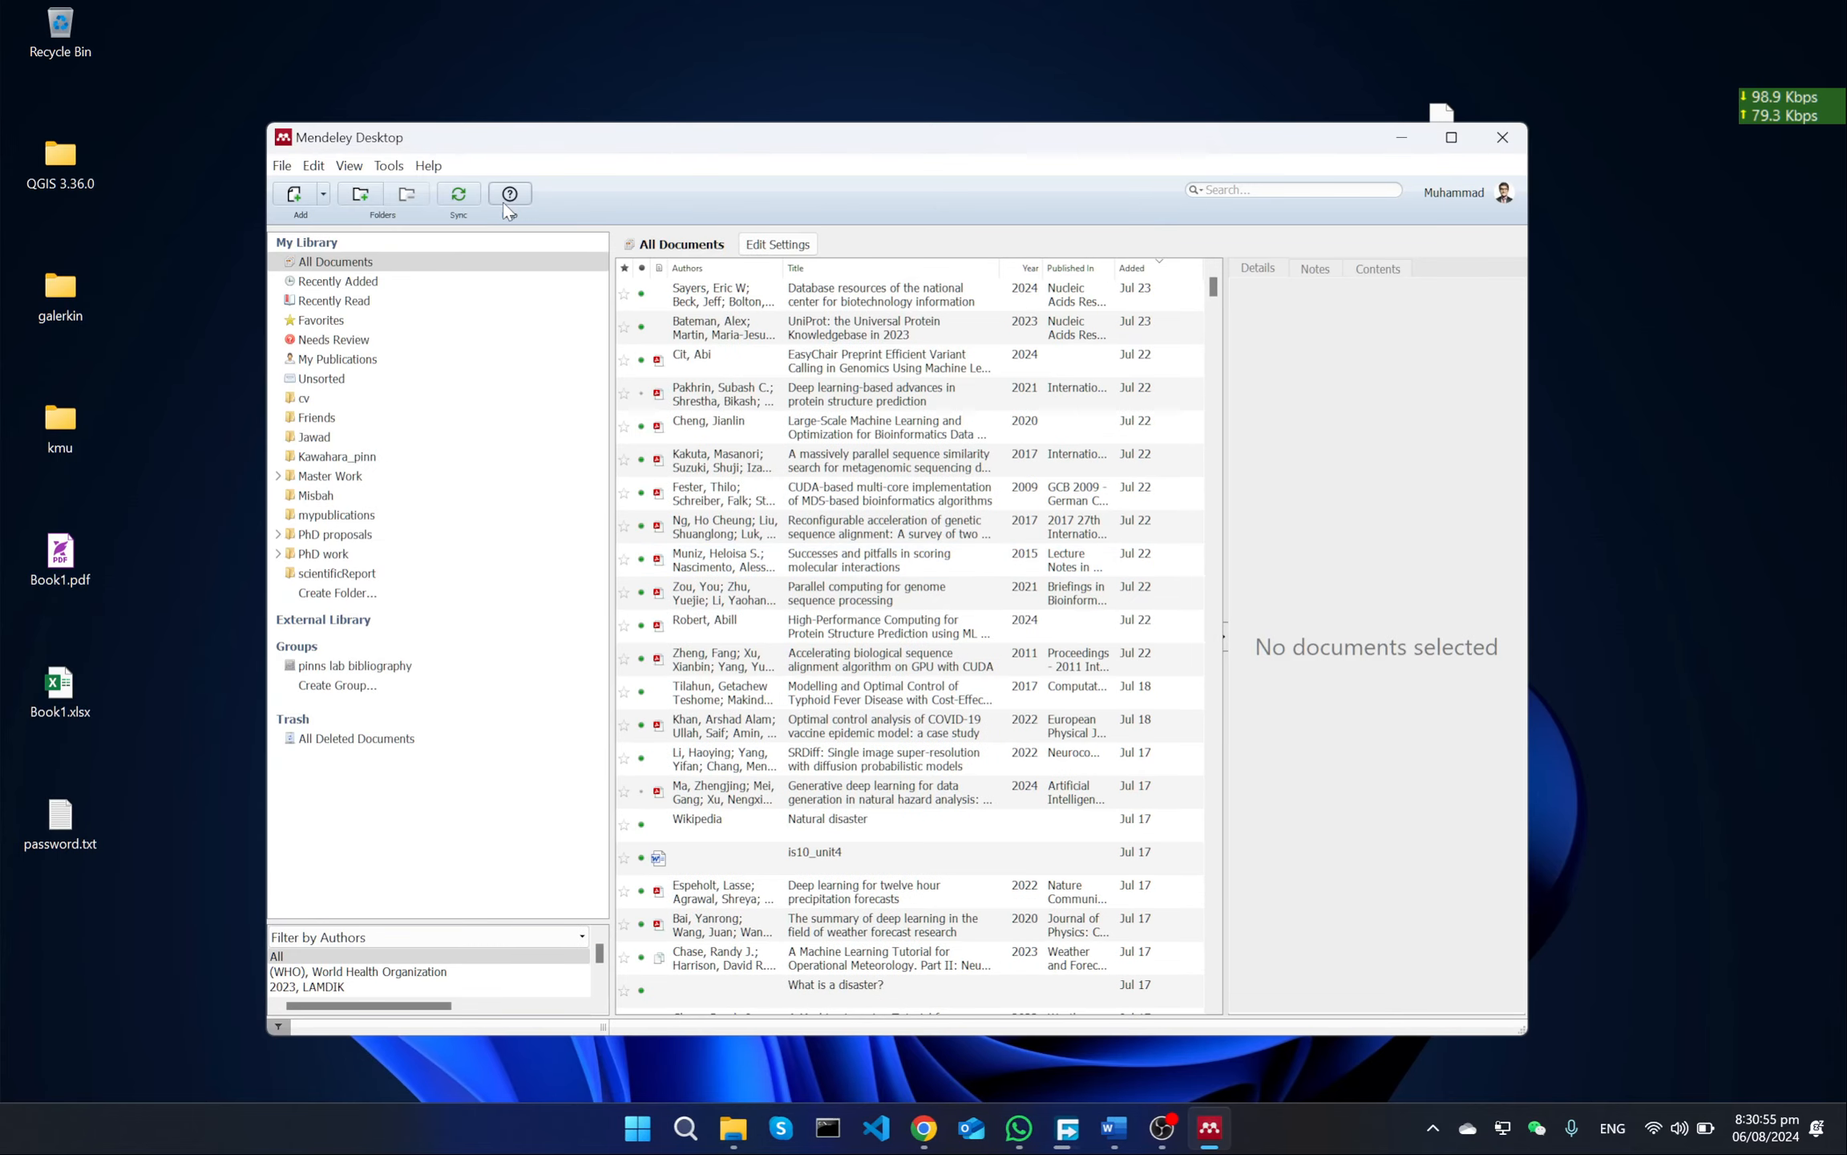
# Step: Open the manager for additional citation styles and enlarge its window
pyautogui.click(349, 166)
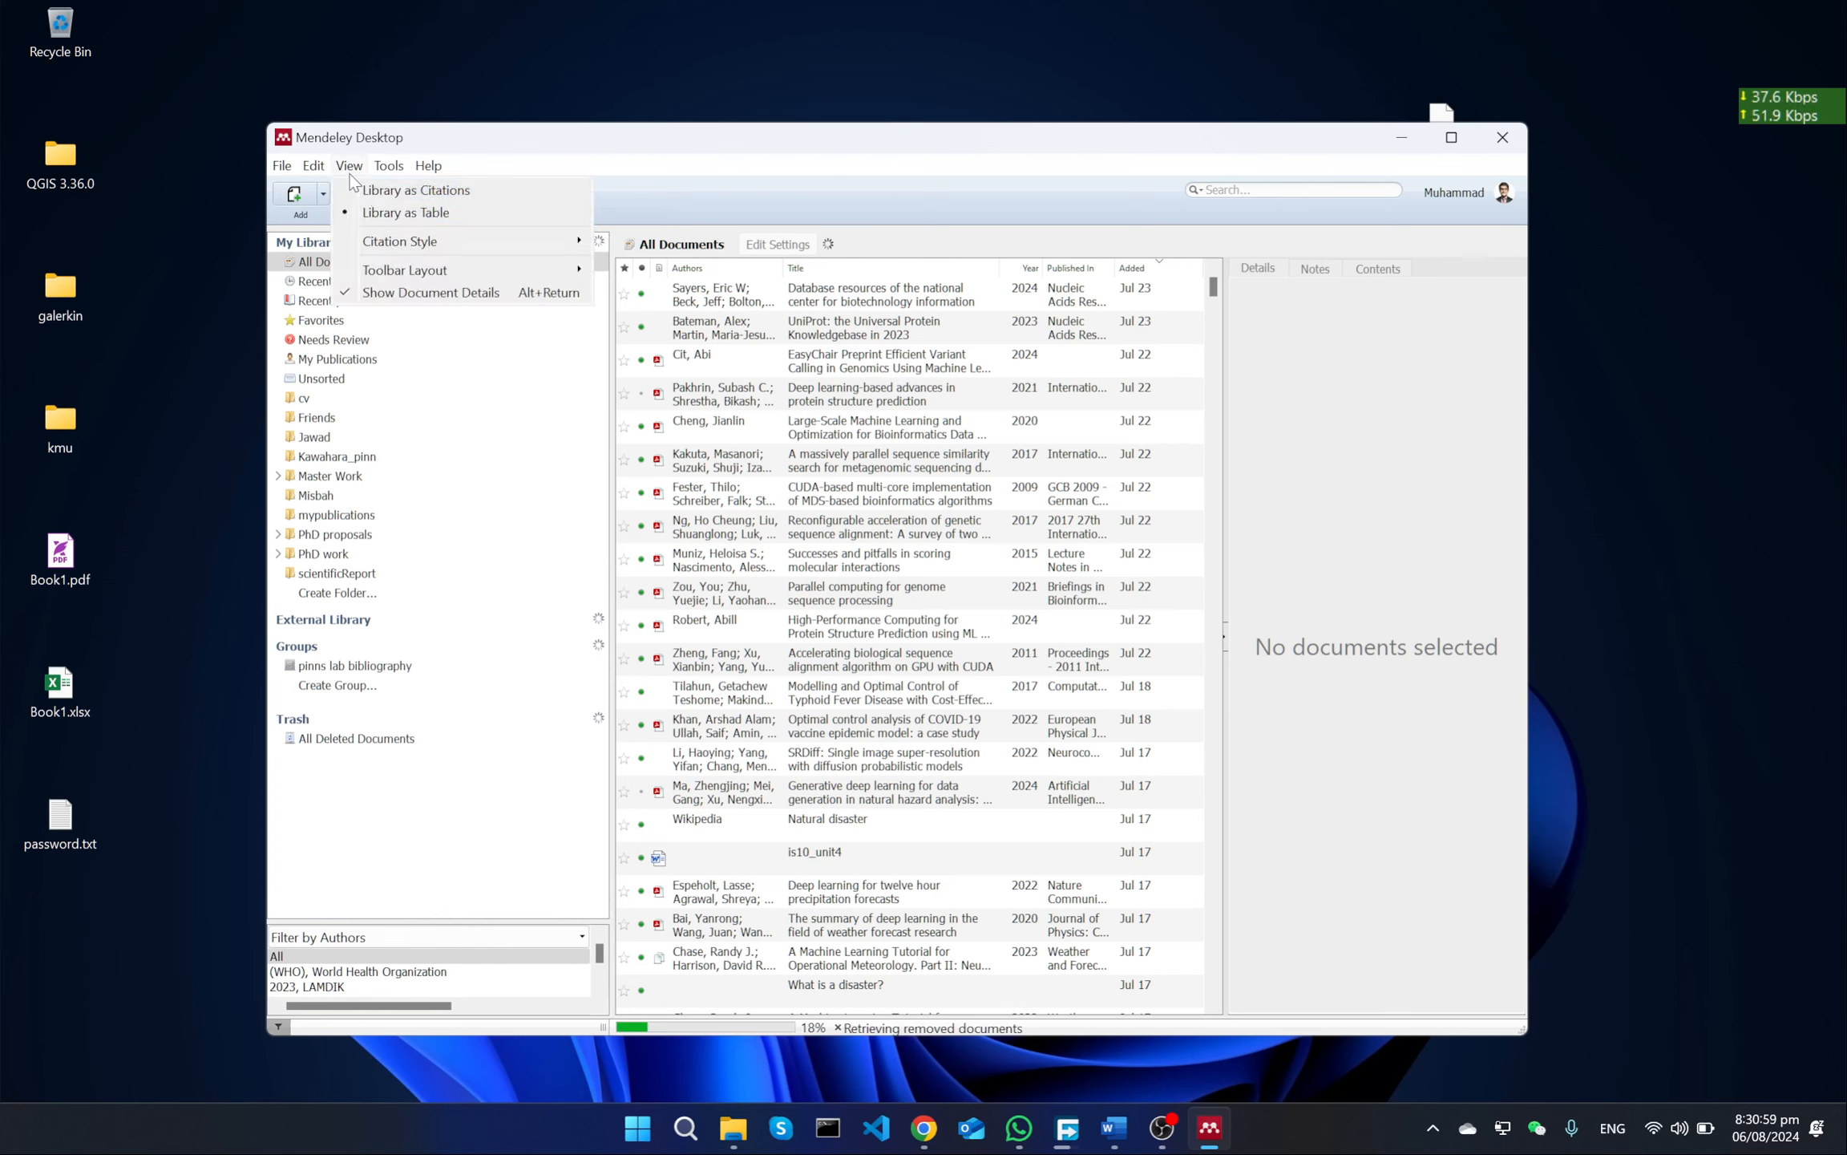
pyautogui.moveTo(408, 236)
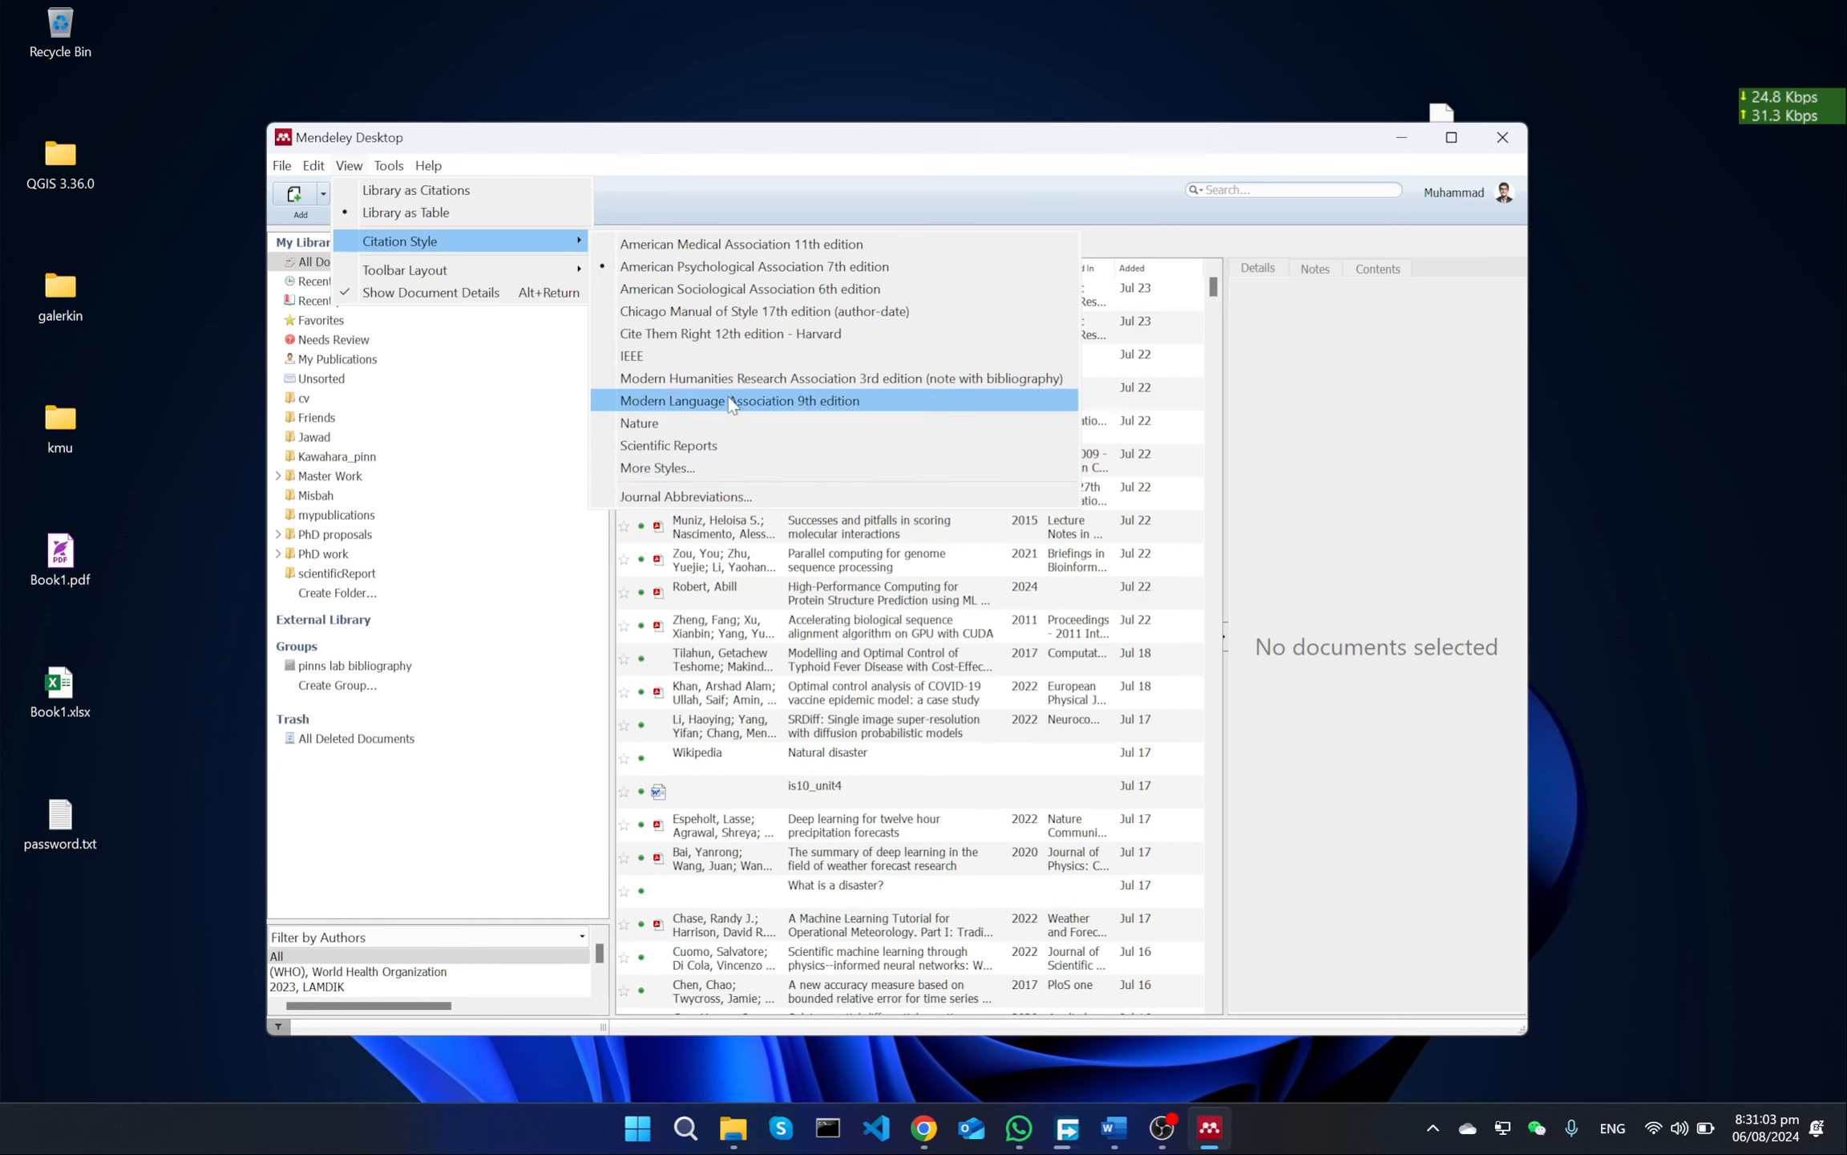
pyautogui.click(813, 466)
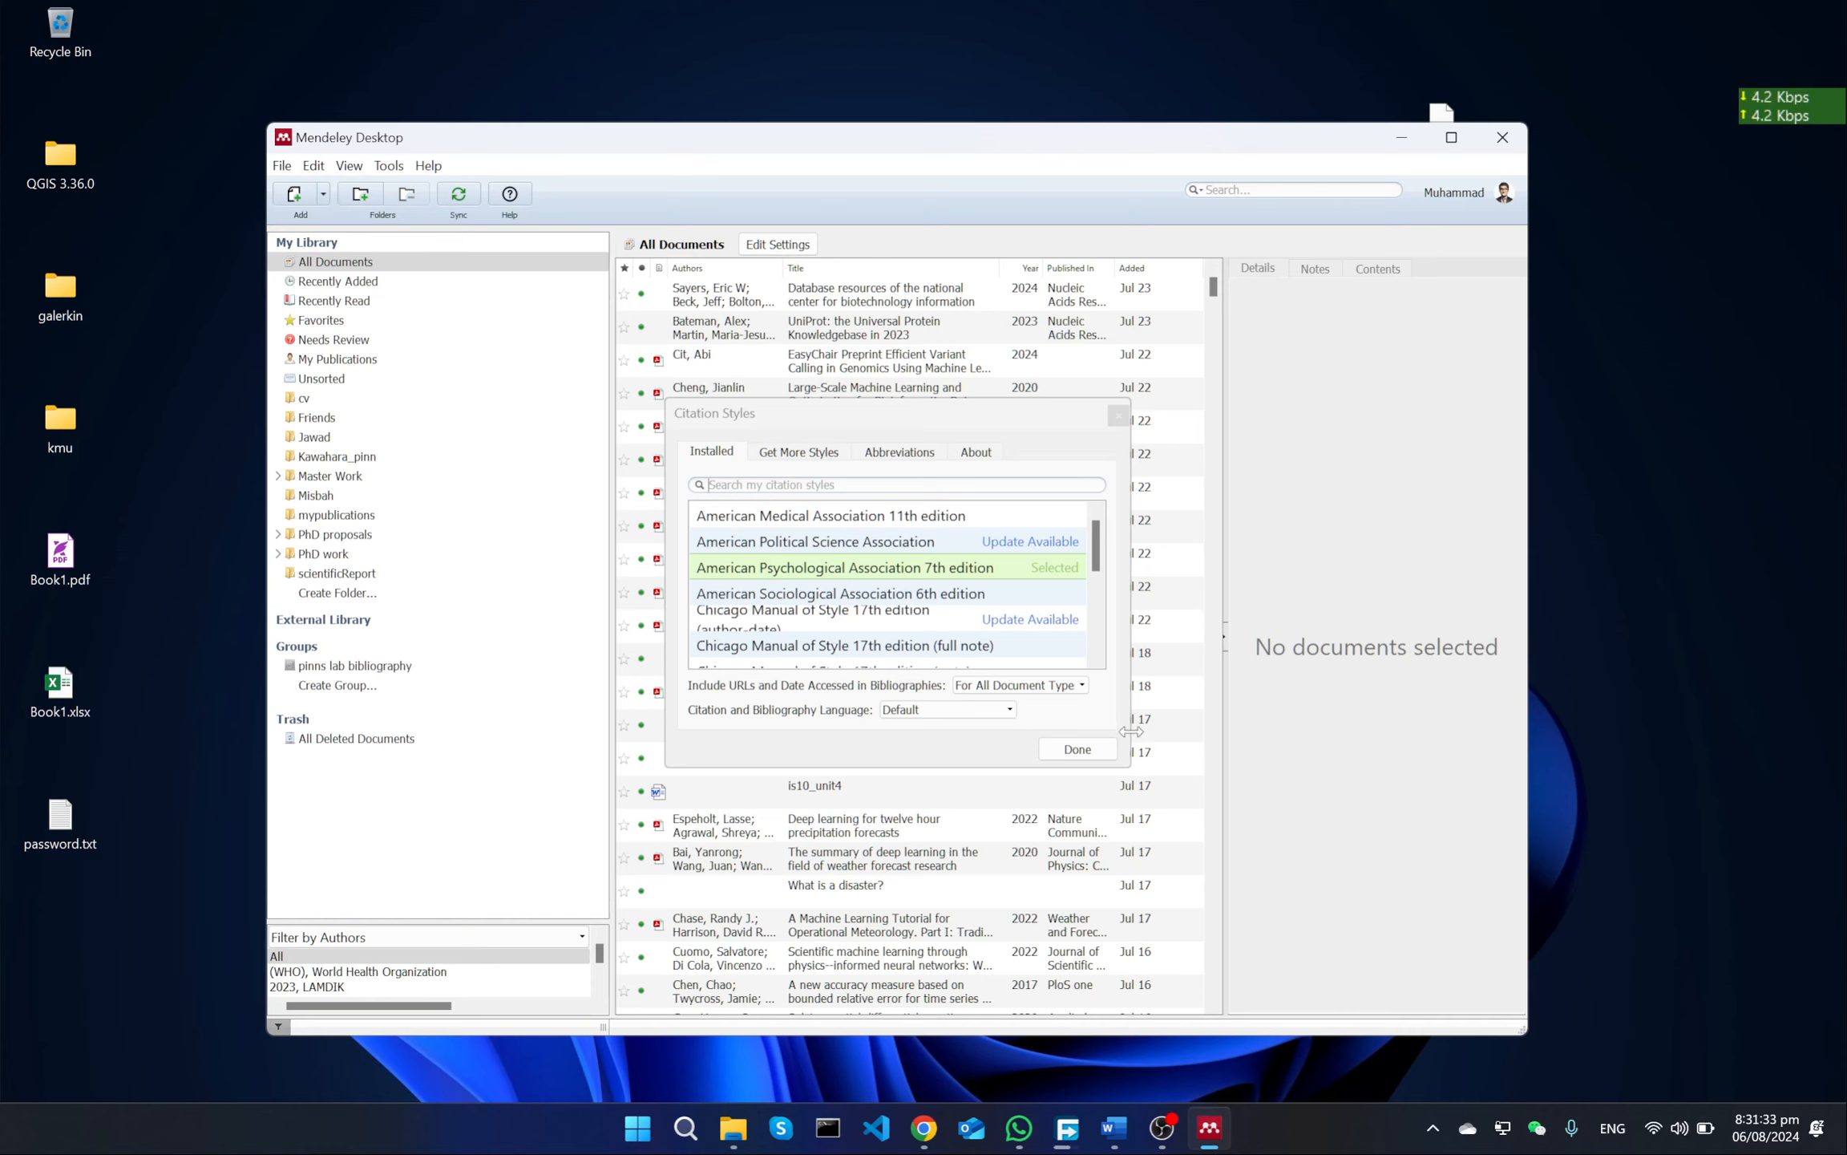
pyautogui.moveTo(1133, 771); pyautogui.dragTo(1374, 822)
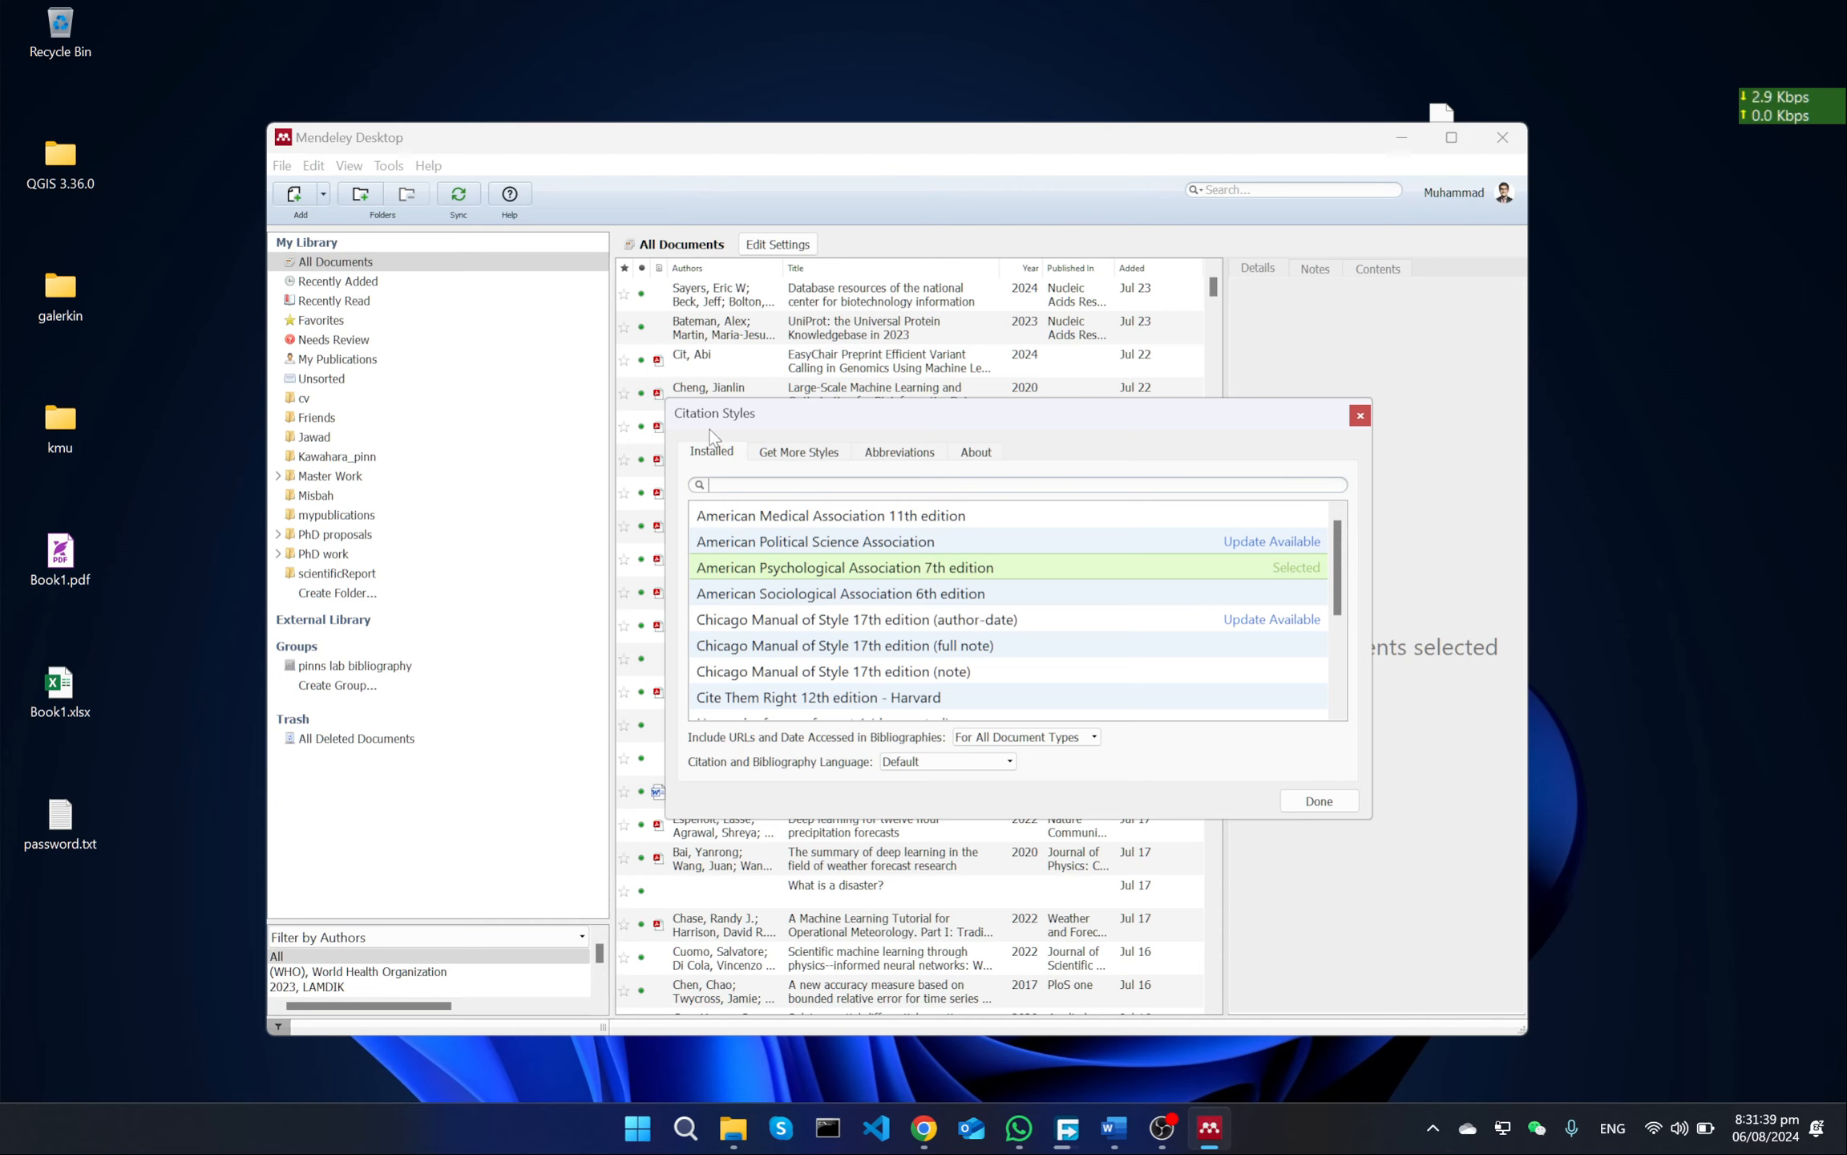
# Step: Install UESTC_2022-Citation_Updated.csl from the desktop into the list of installed citation styles
pyautogui.moveTo(1465, 109); pyautogui.dragTo(1612, 68)
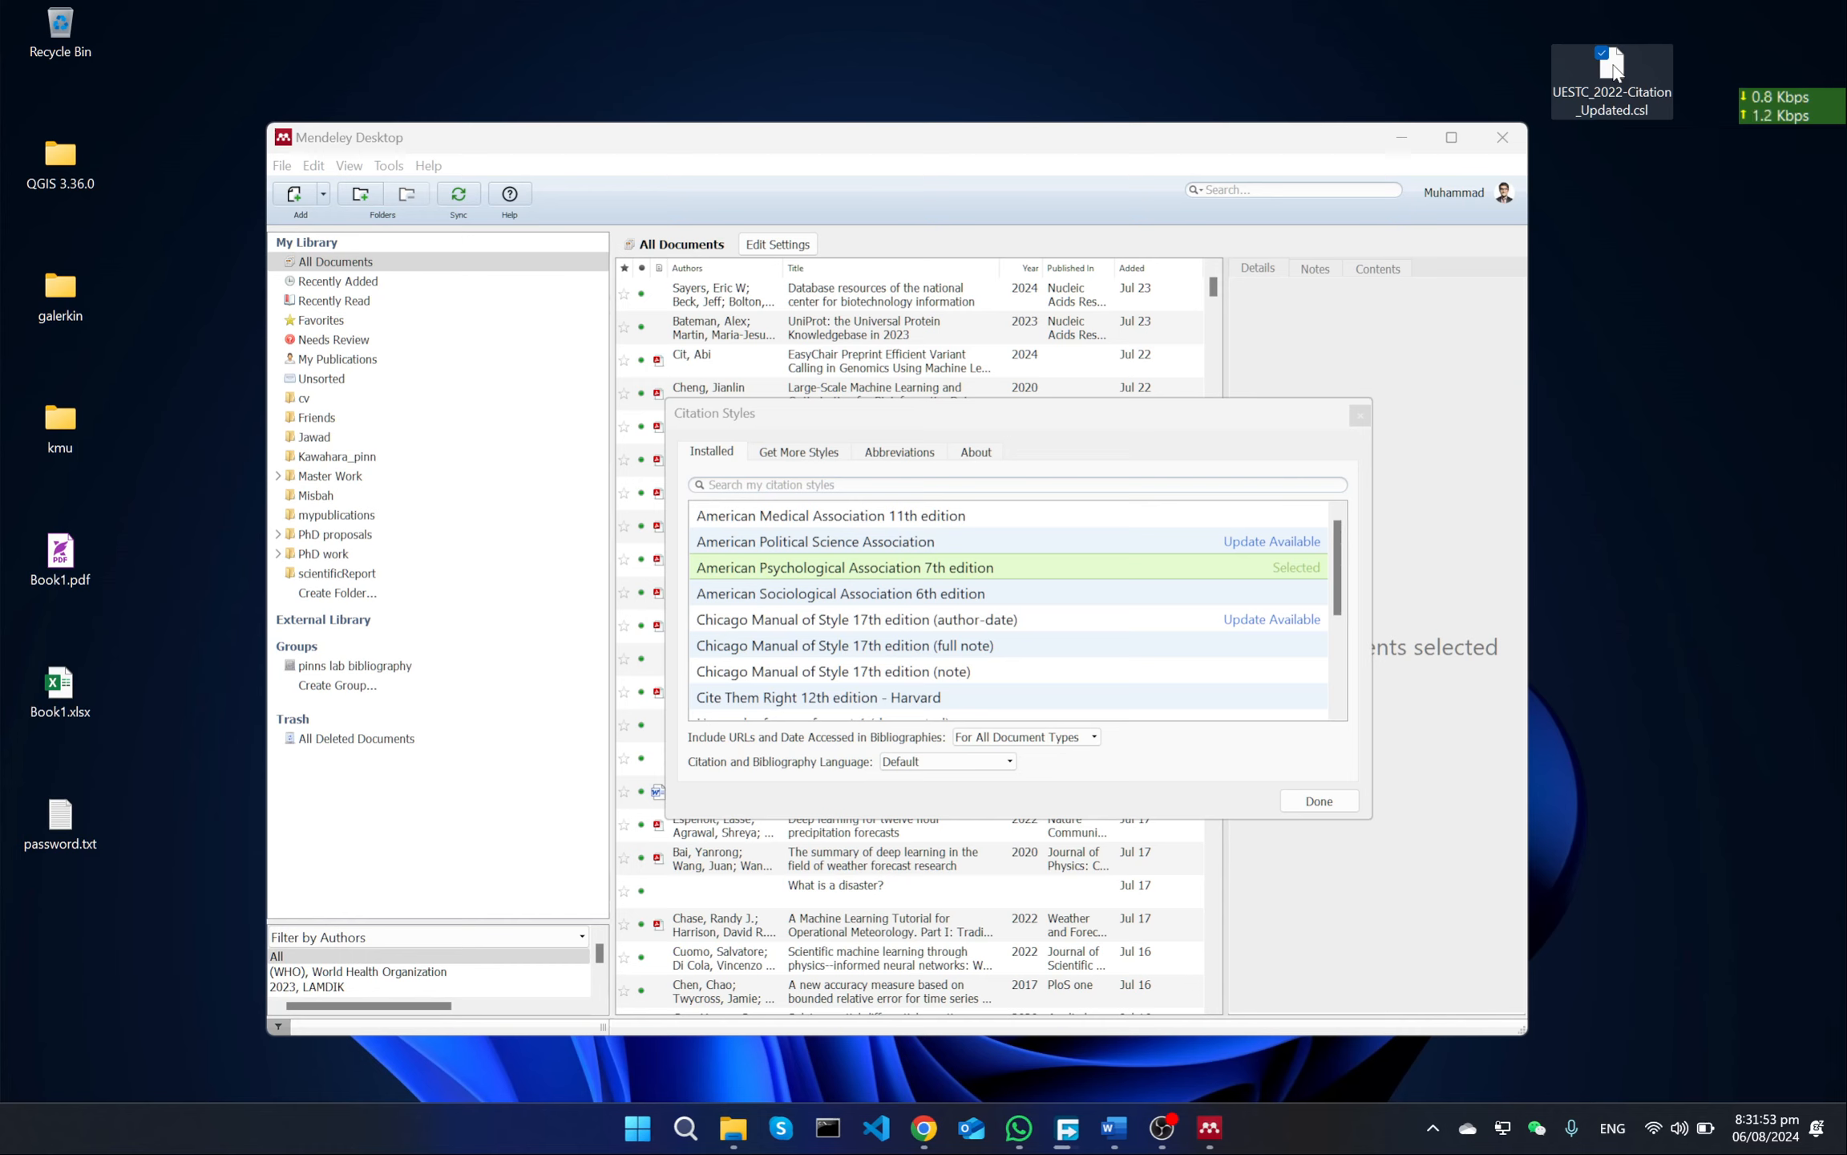
pyautogui.moveTo(1614, 72); pyautogui.dragTo(1156, 595)
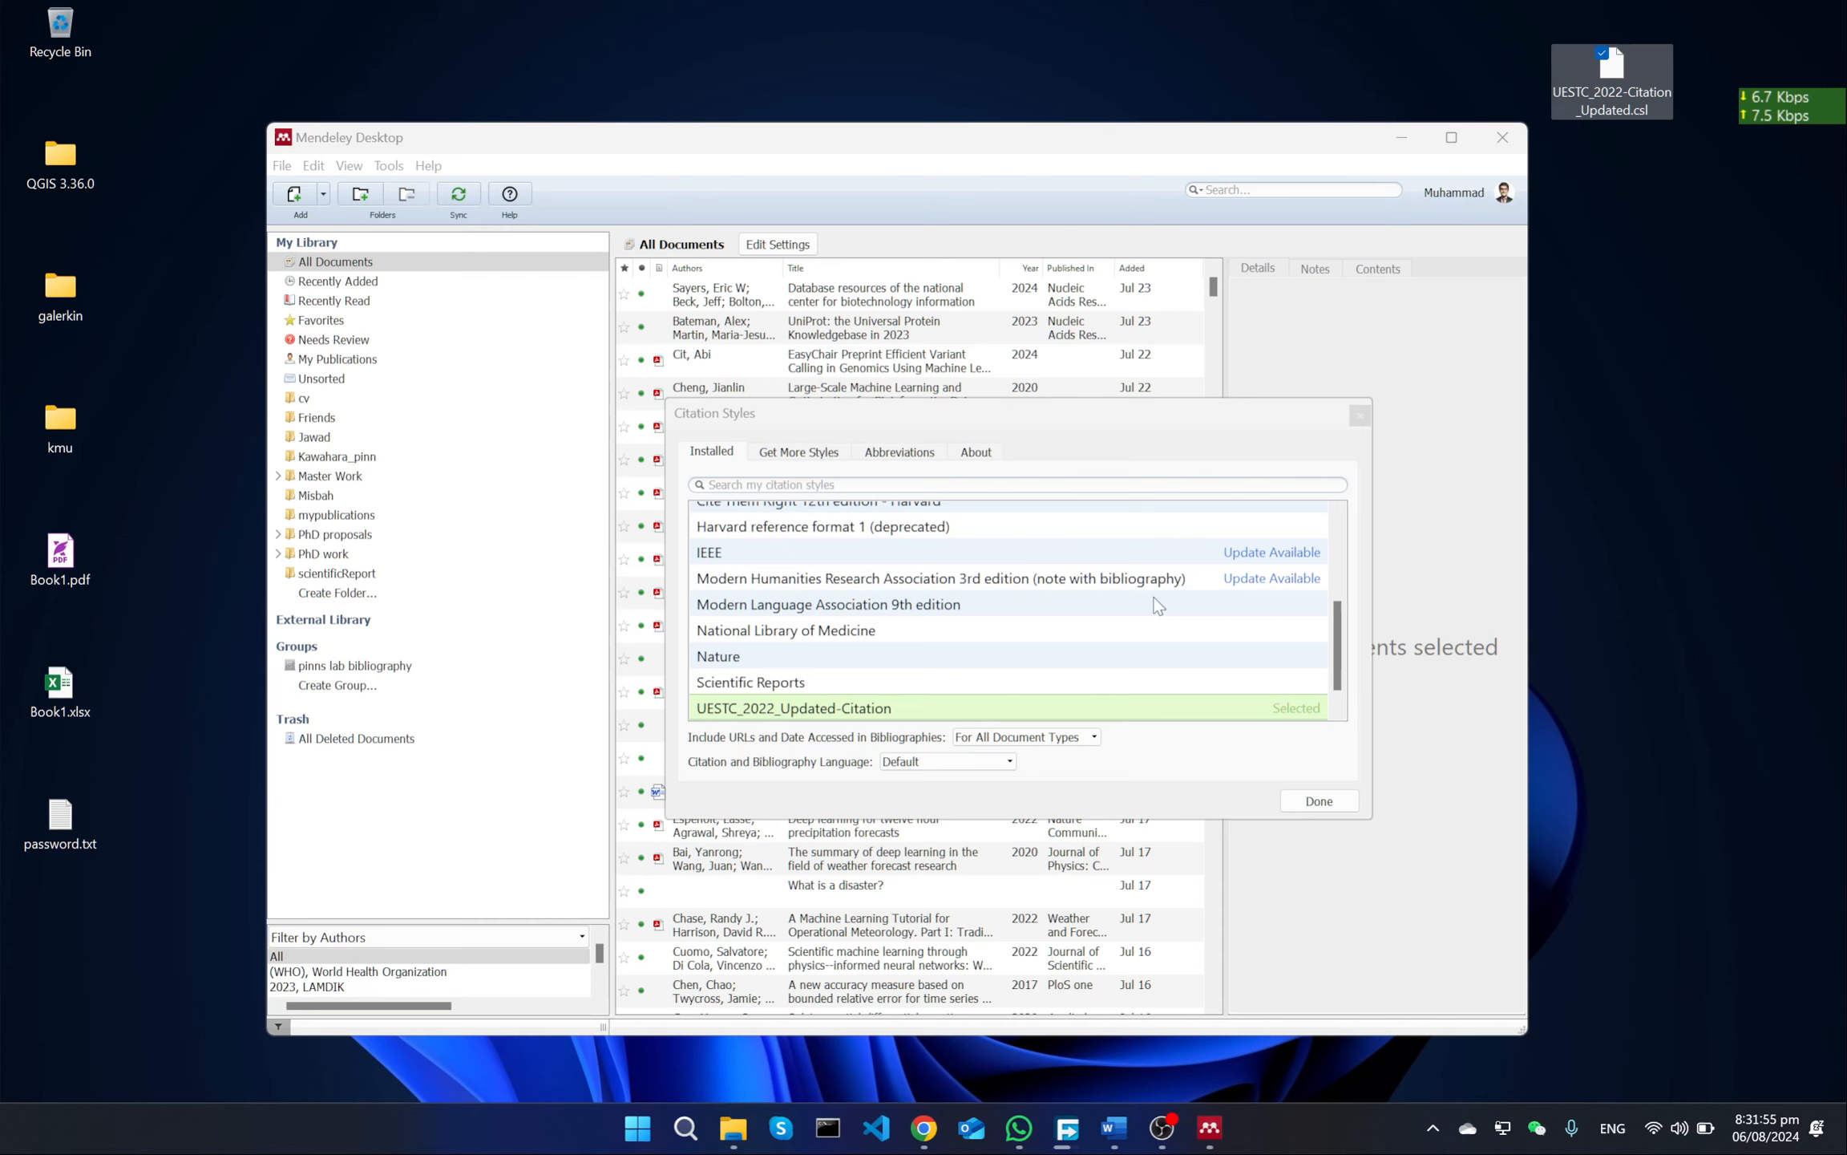
pyautogui.scroll(-1, 1189, 646)
# Step: Set UESTC_2022_Updated-Citation as the citation style in use and close the Citation Styles dialog
pyautogui.click(1229, 683)
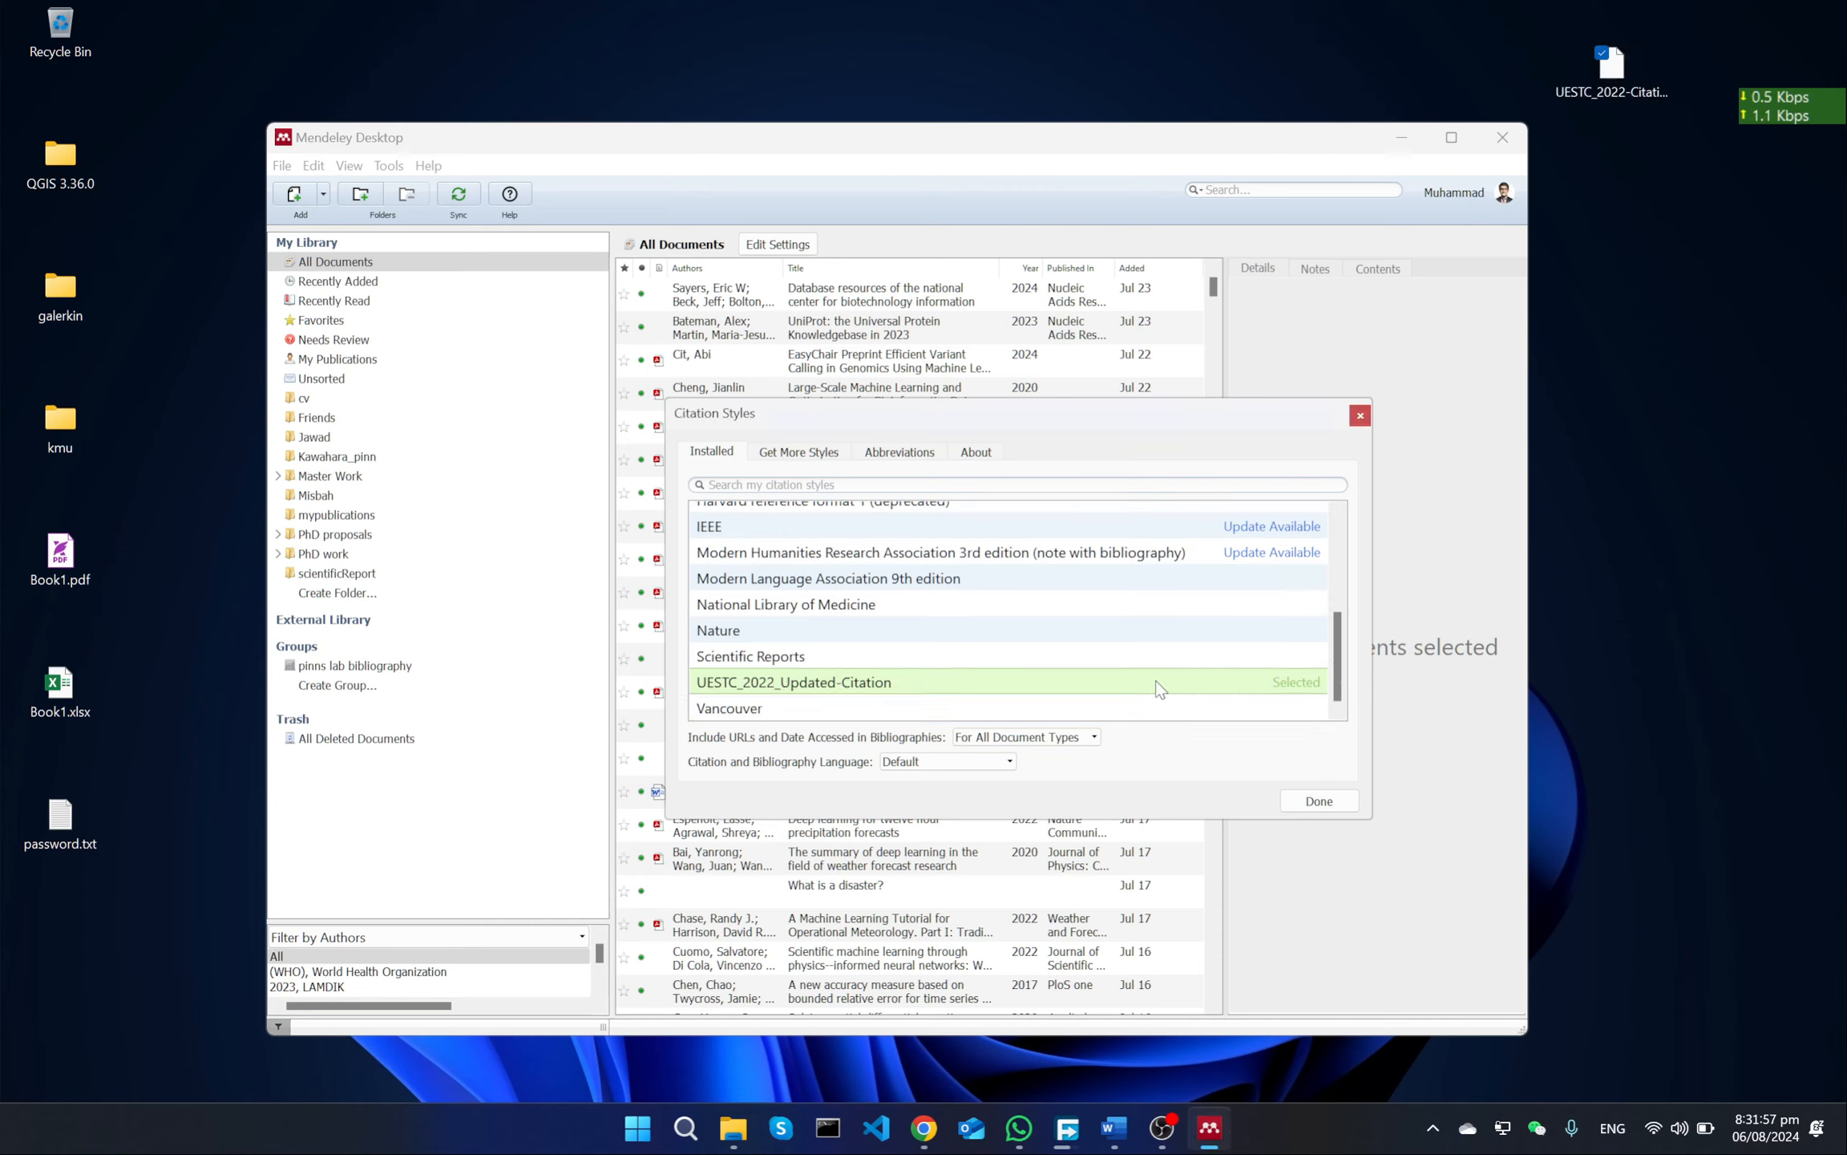
pyautogui.click(1129, 680)
pyautogui.scroll(-1, 1163, 687)
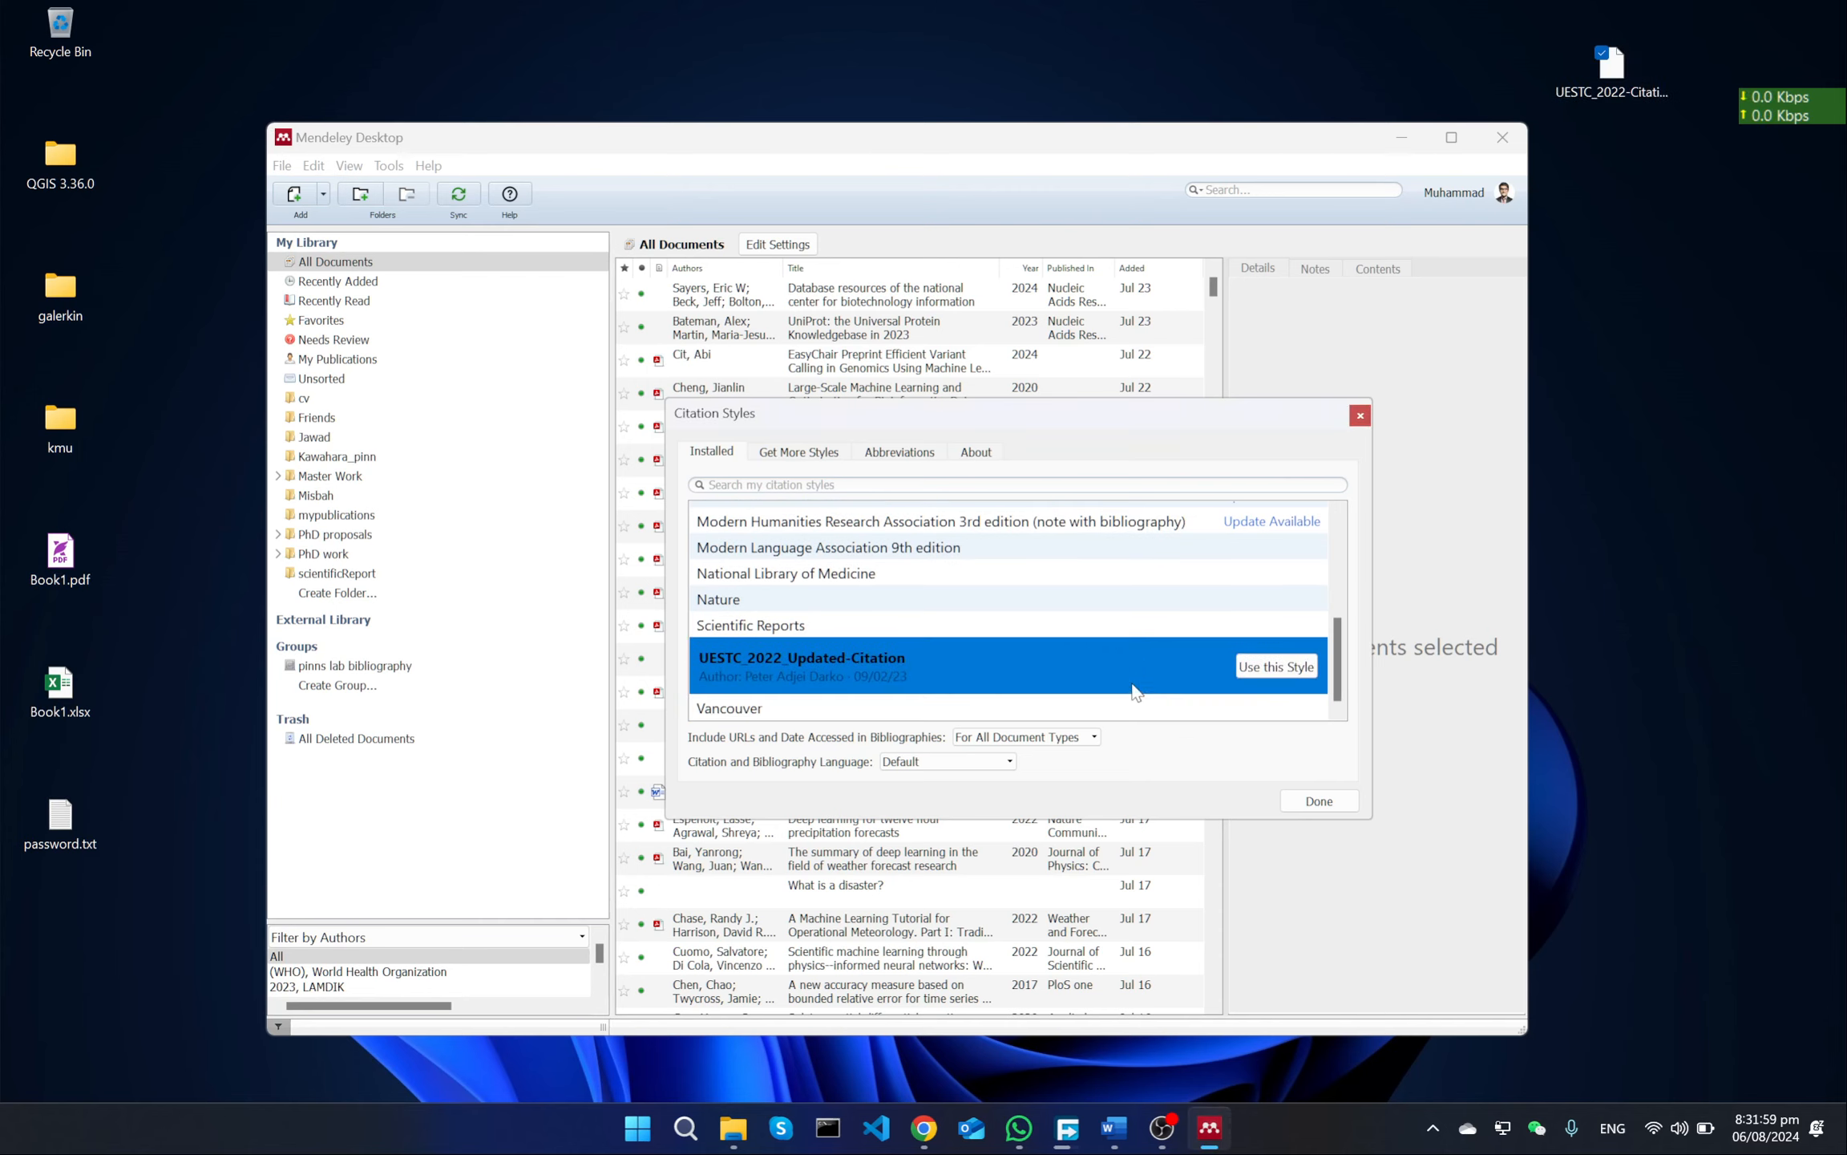
pyautogui.click(1276, 667)
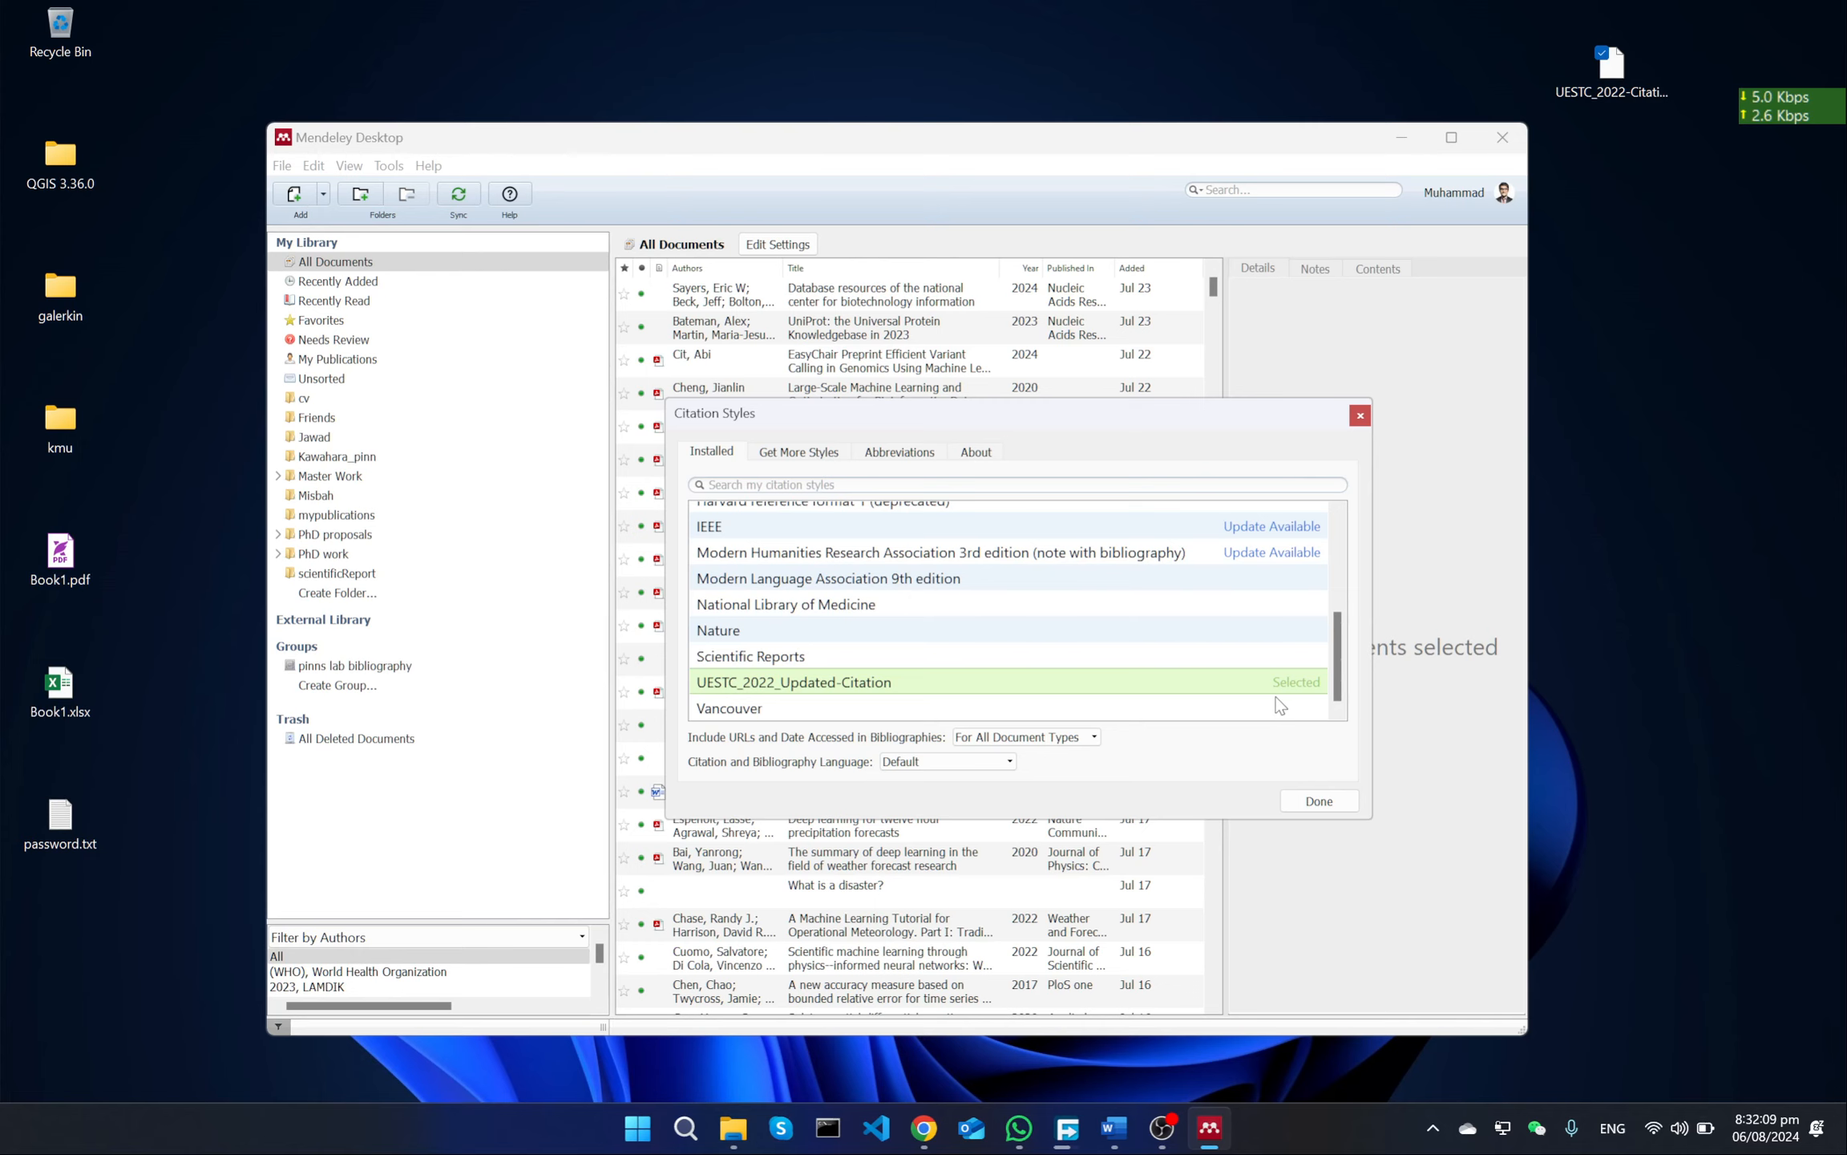
pyautogui.click(1319, 802)
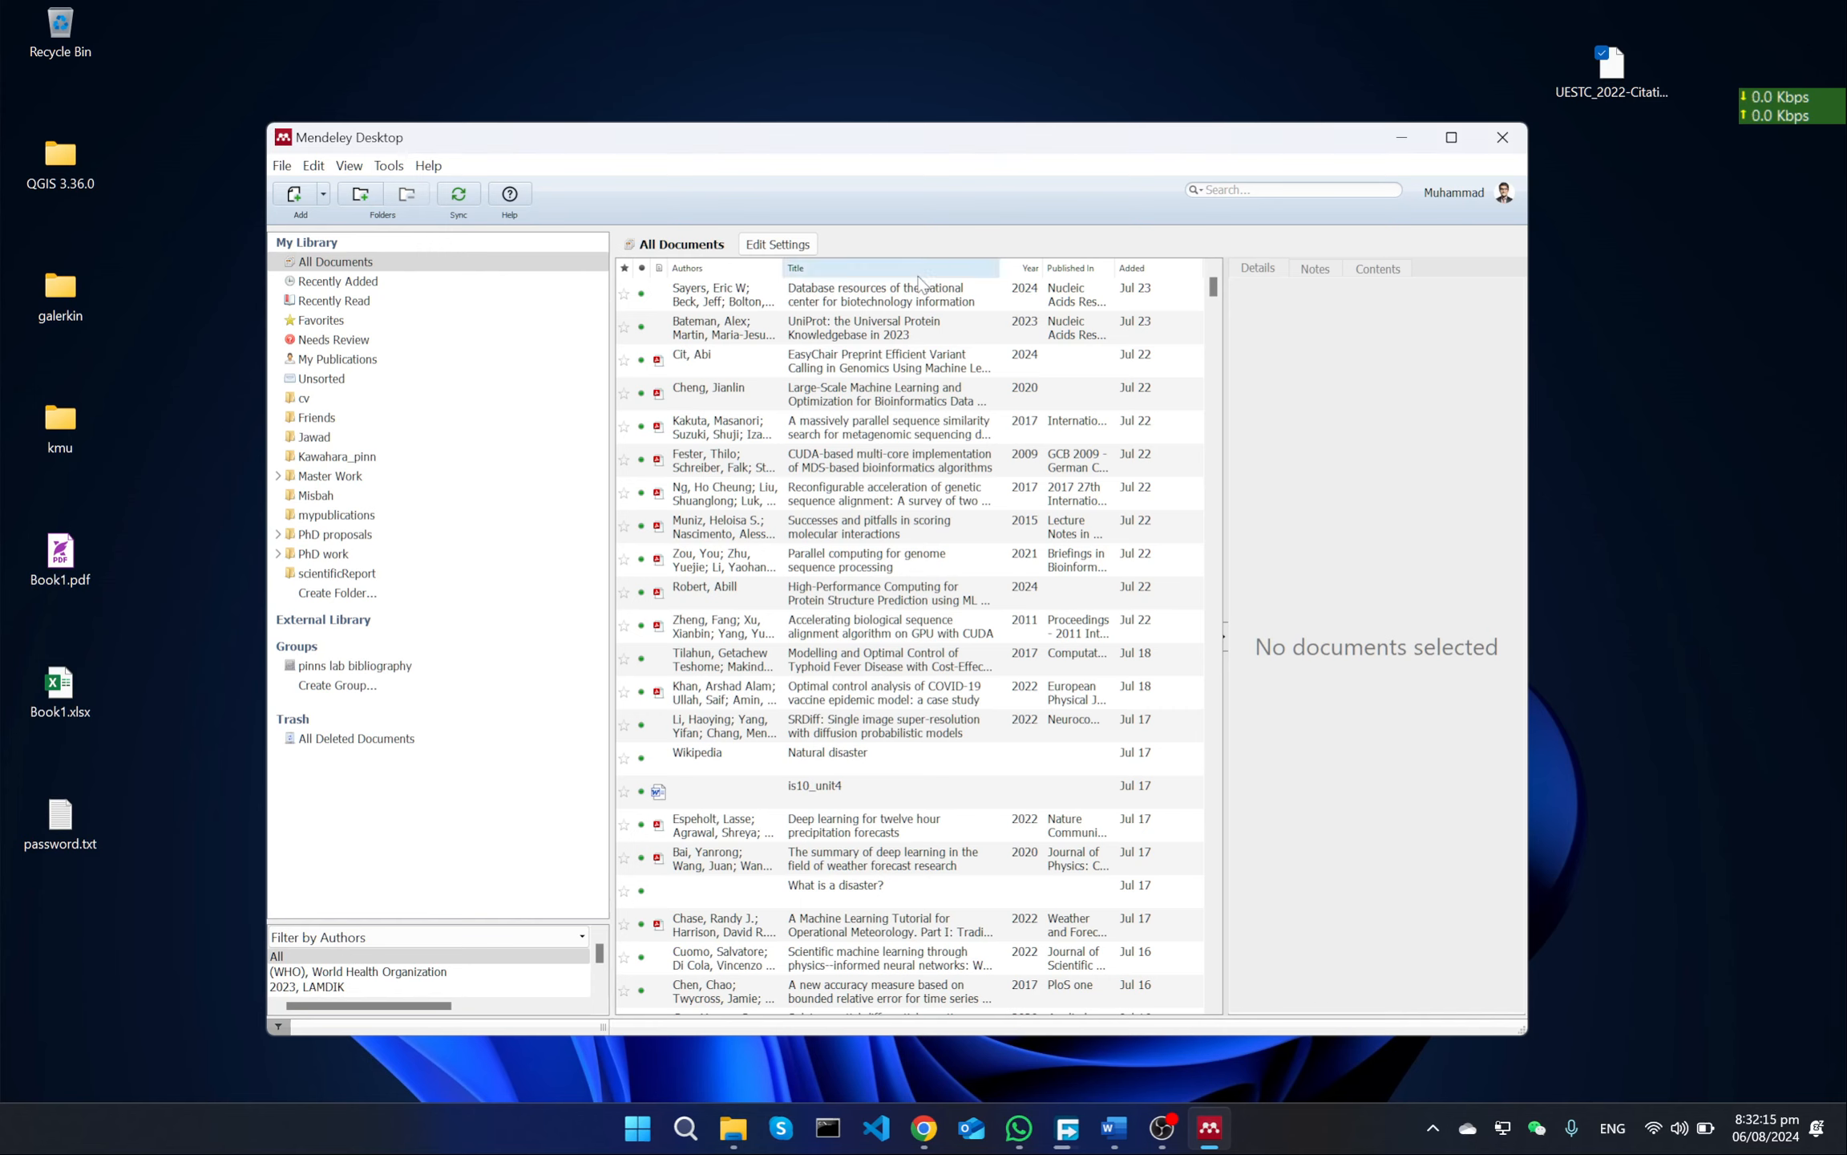
# Step: Close the open Word window, relaunch Word and create a new blank document
pyautogui.press('super')
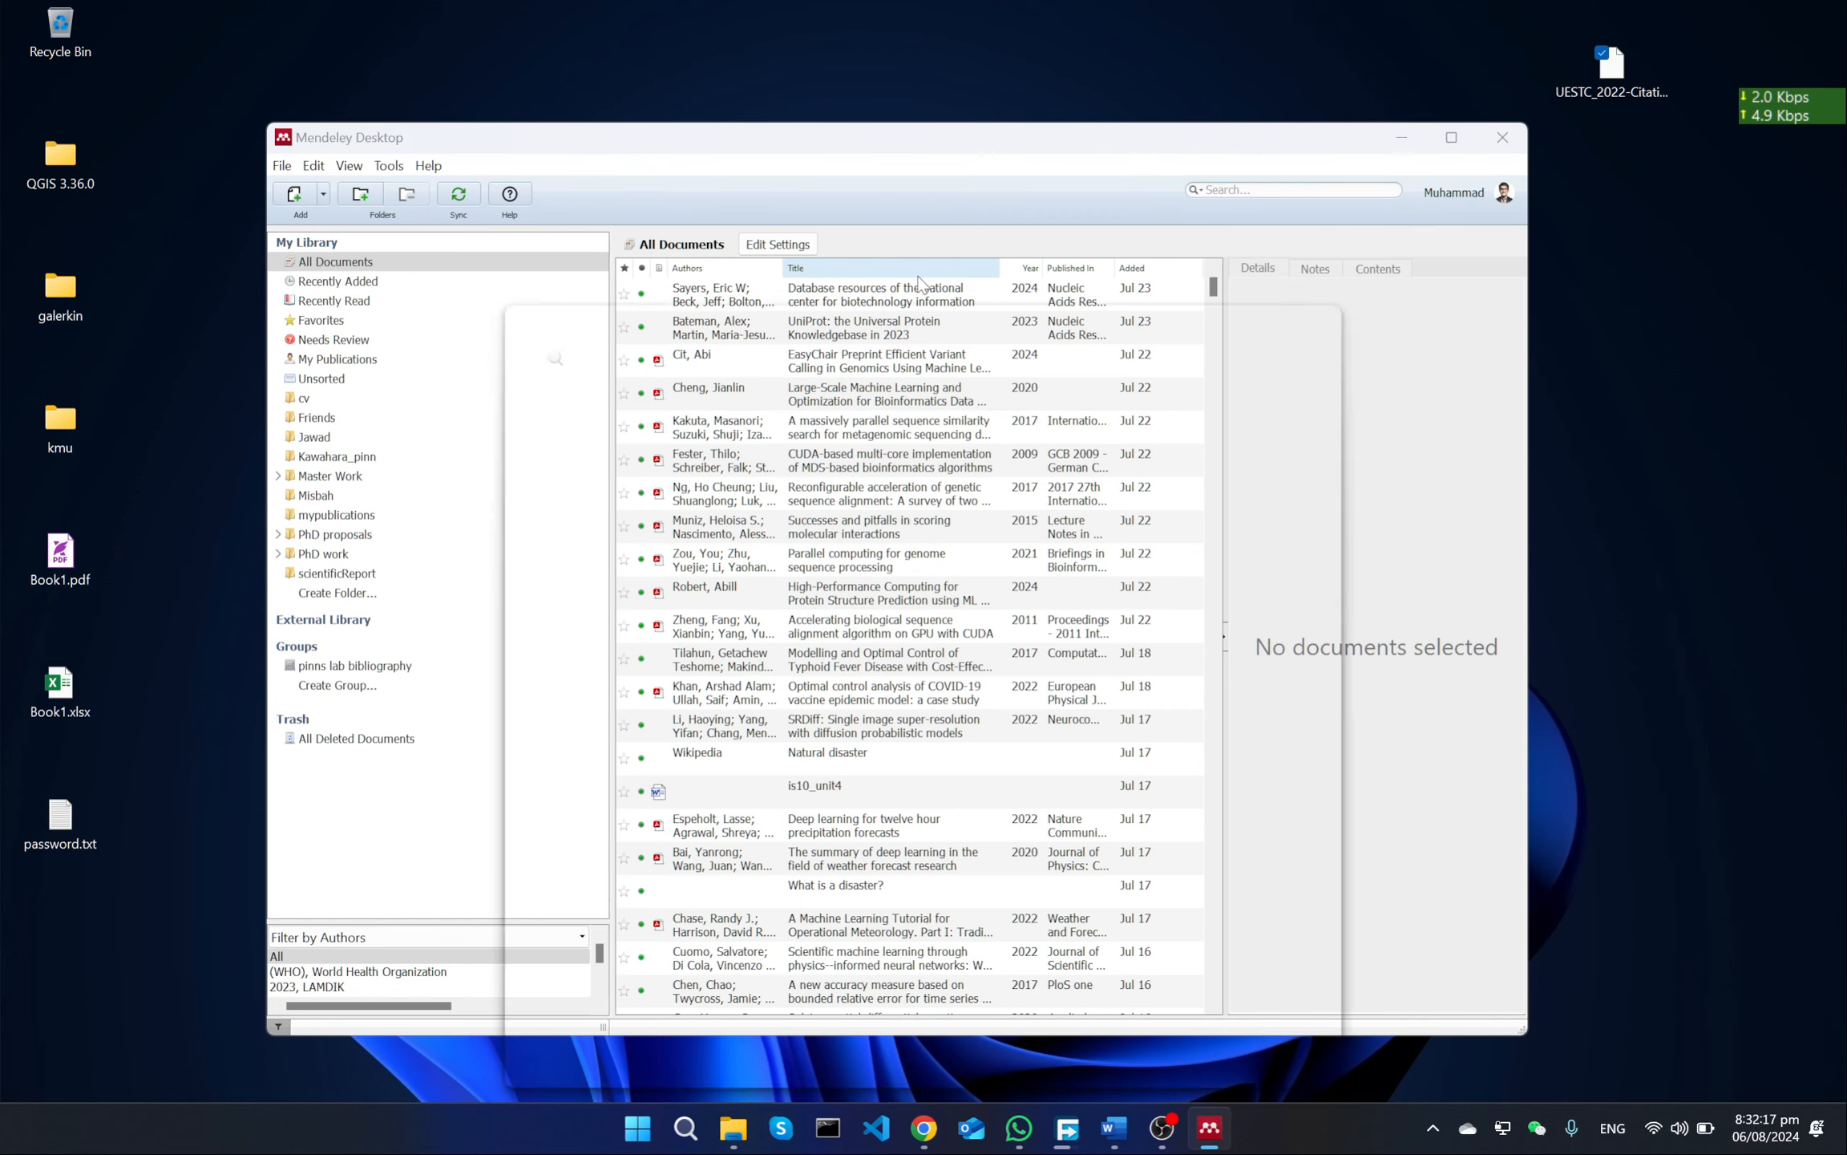
pyautogui.click(1453, 393)
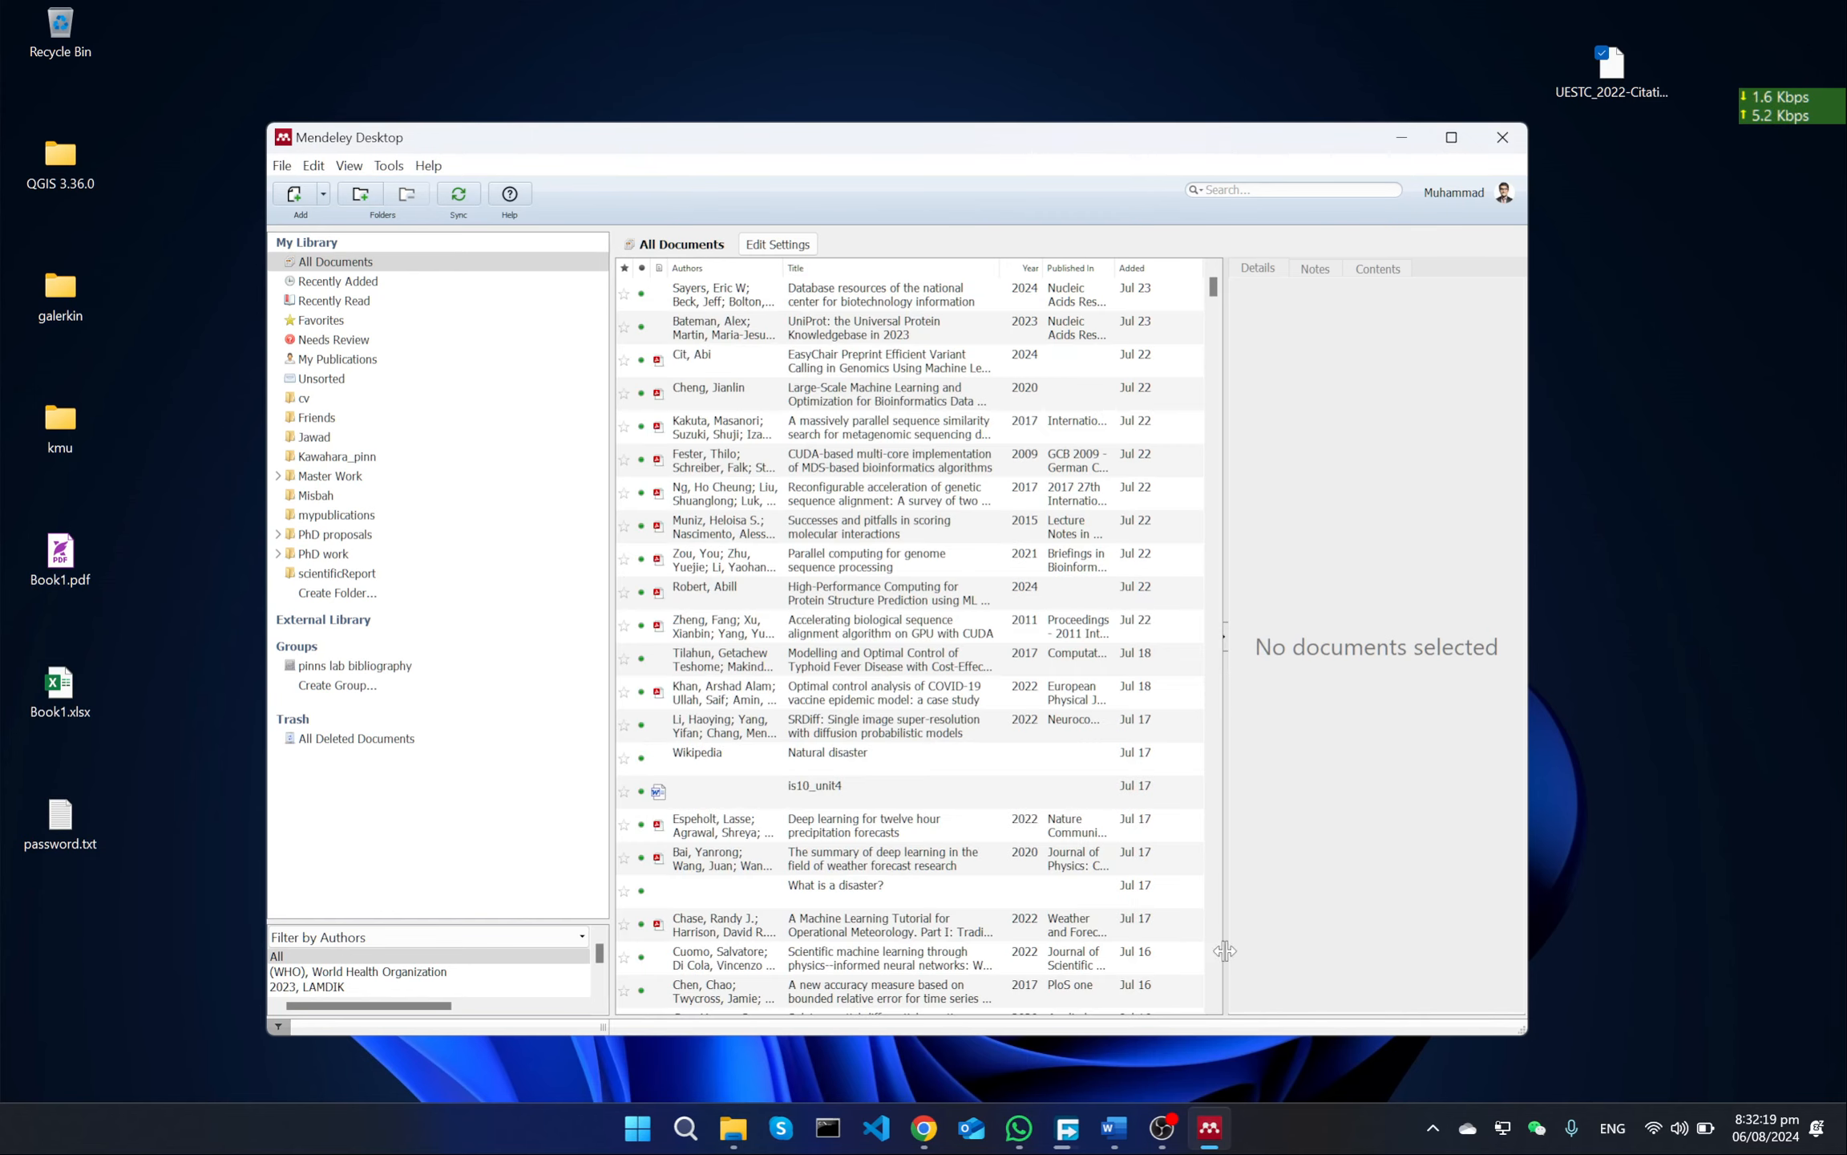
pyautogui.click(1115, 1128)
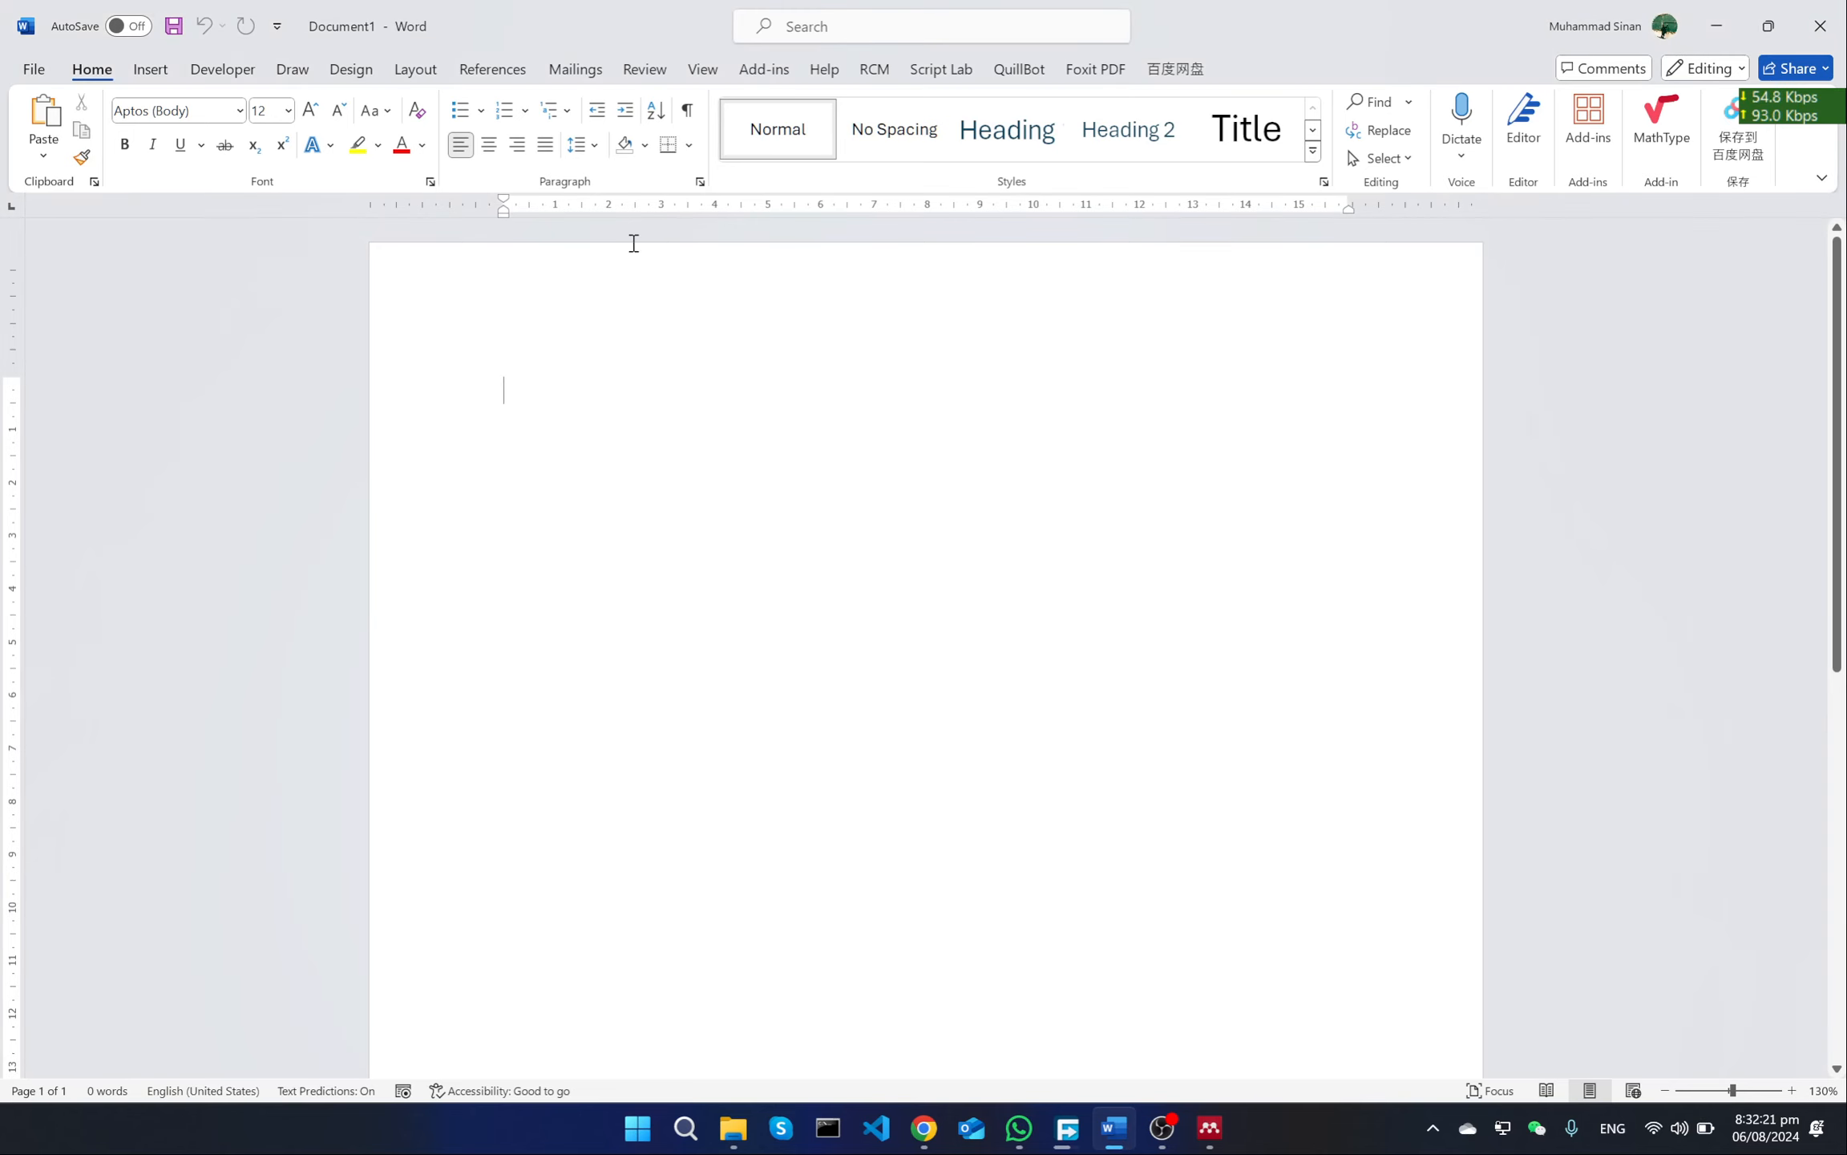
pyautogui.click(1804, 34)
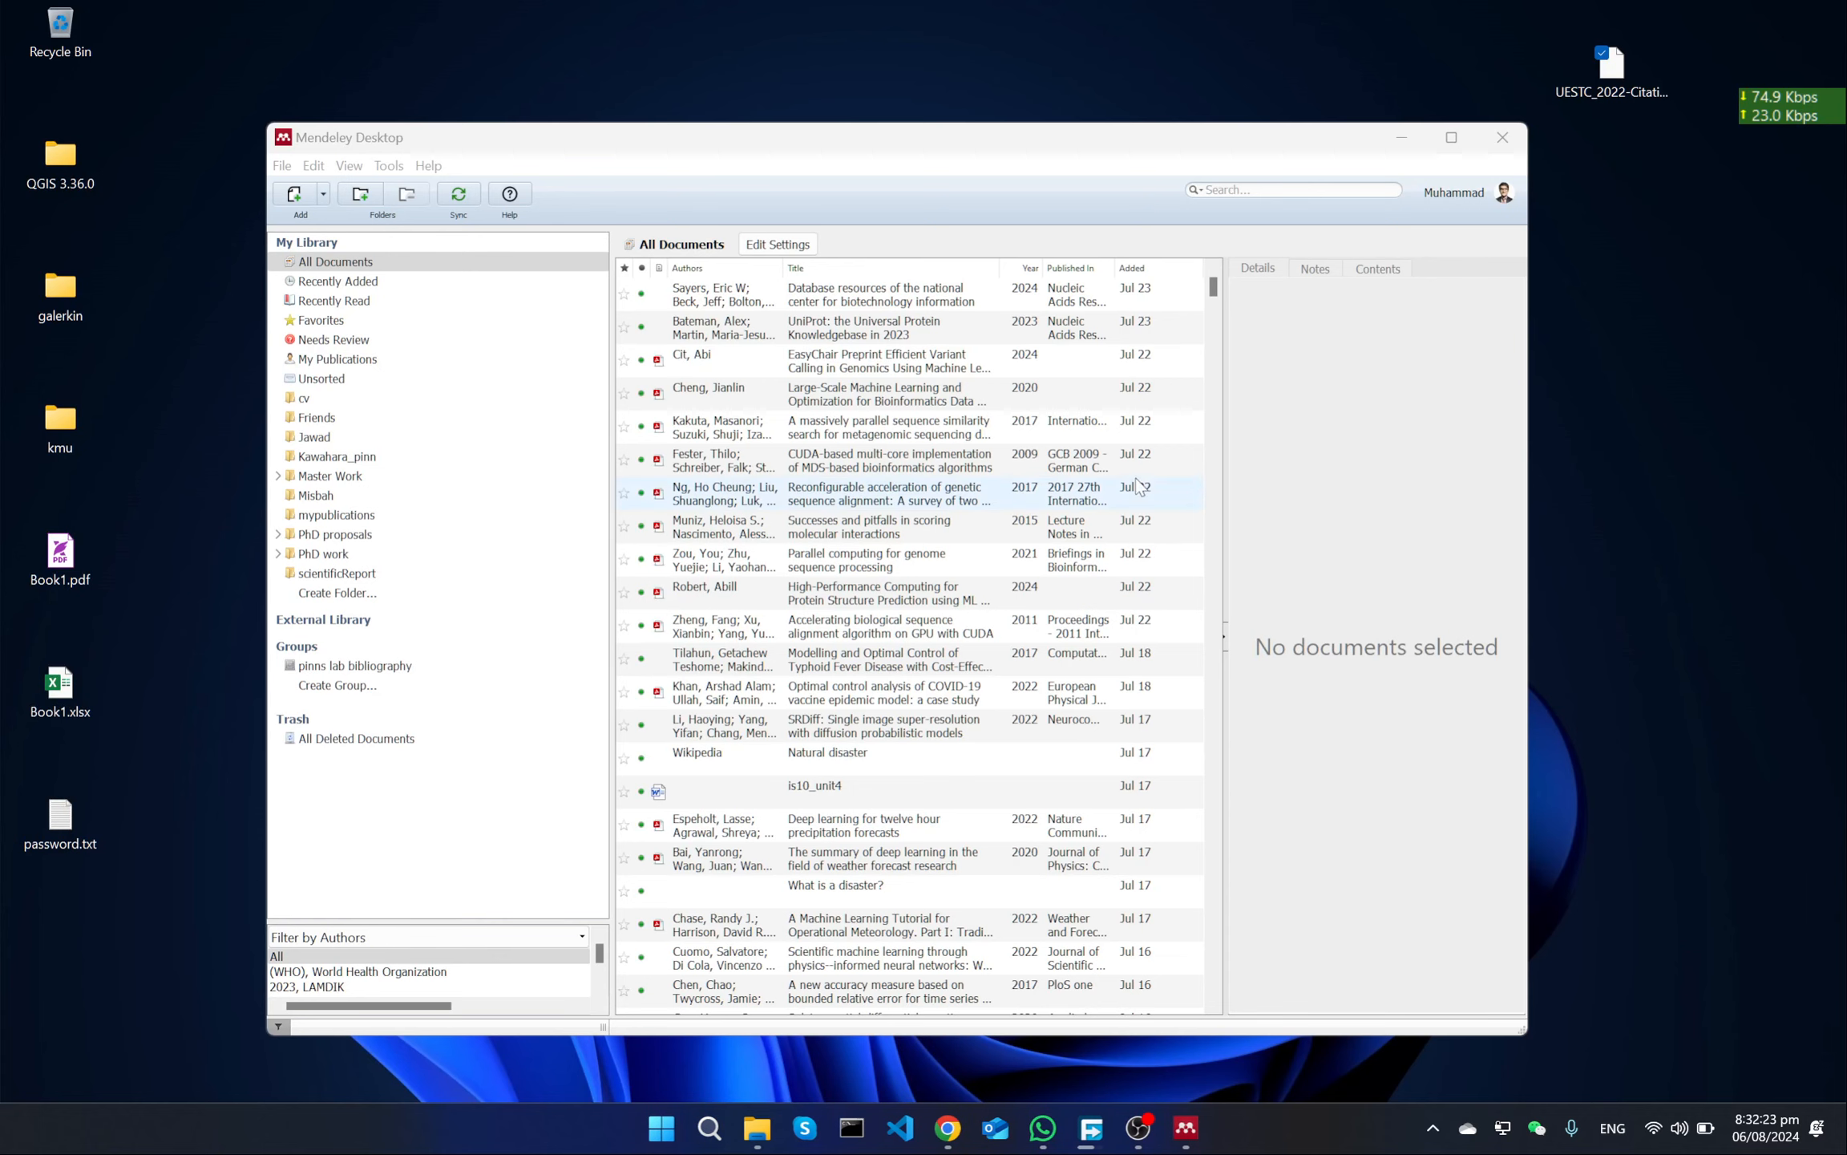
pyautogui.press('super')
pyautogui.write('word')
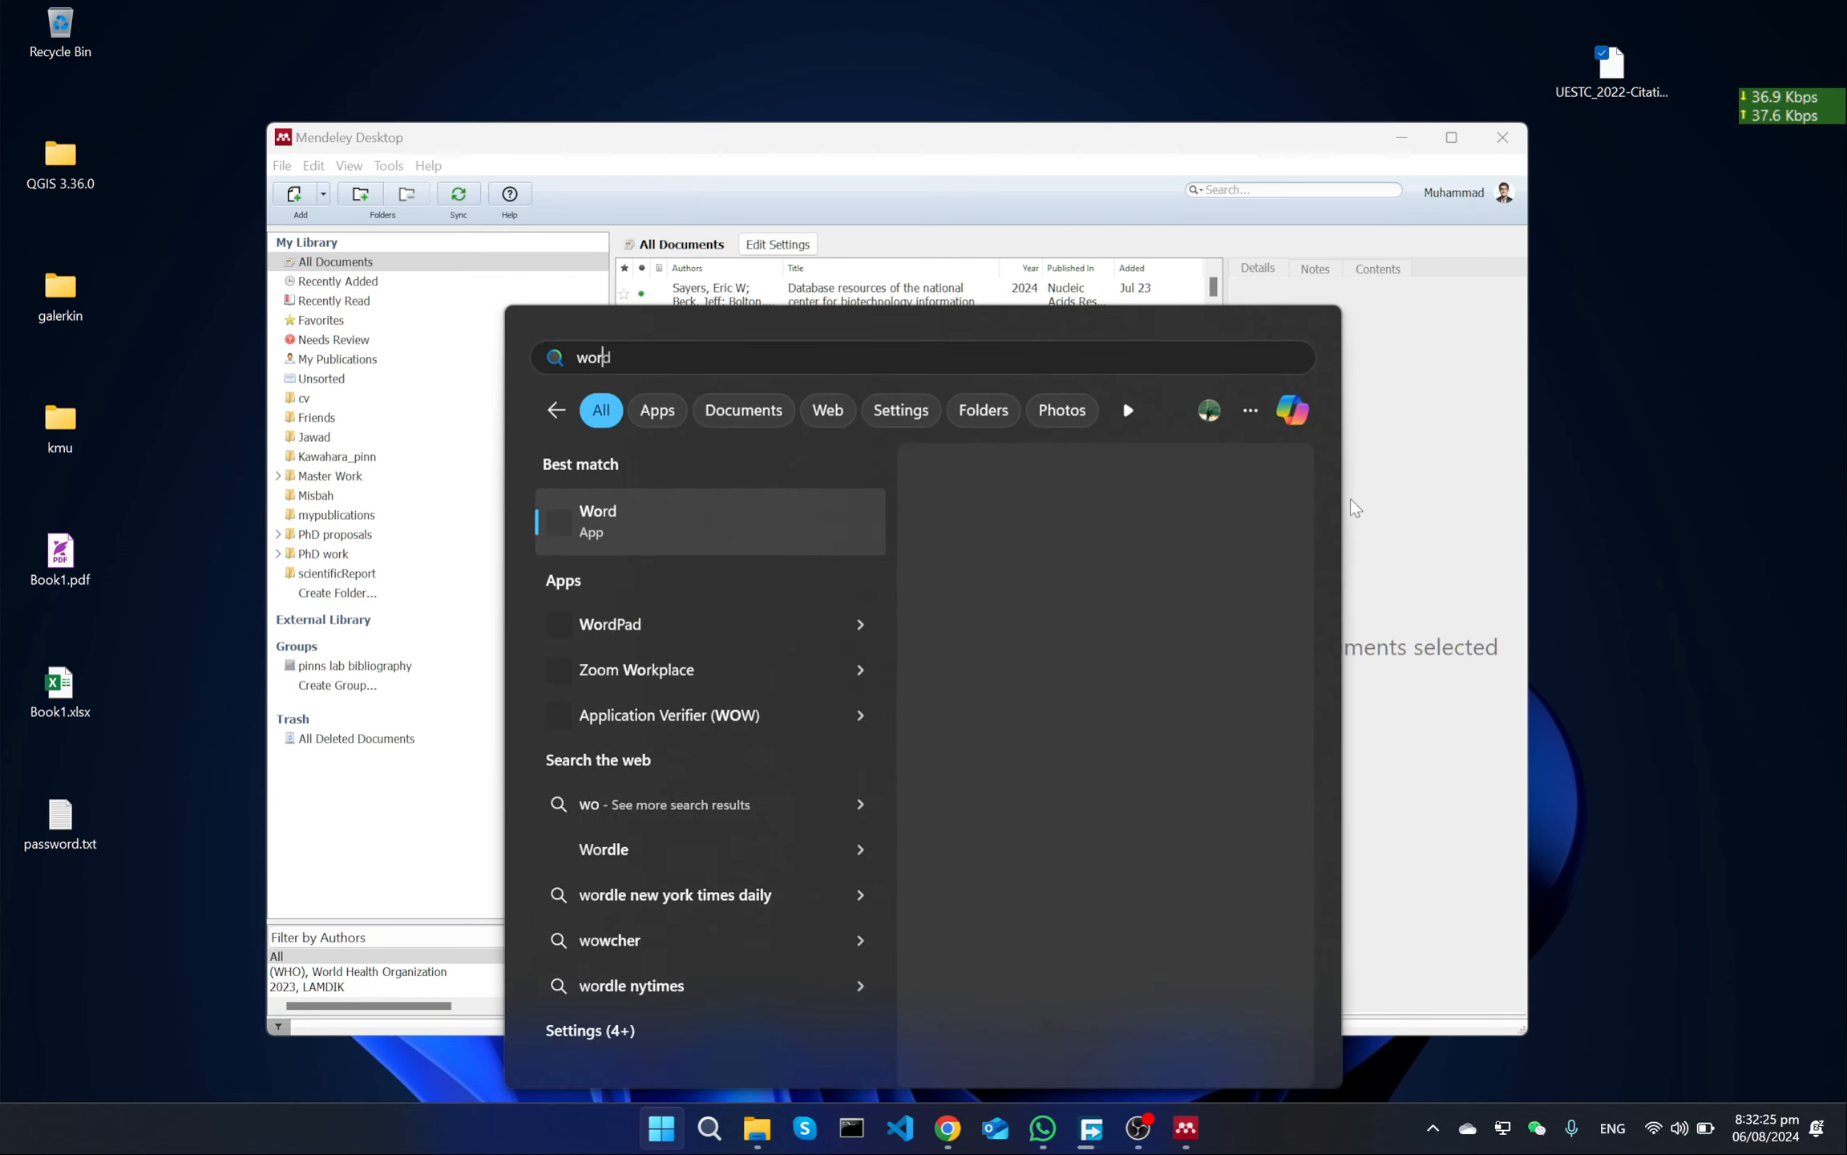
pyautogui.press('Return')
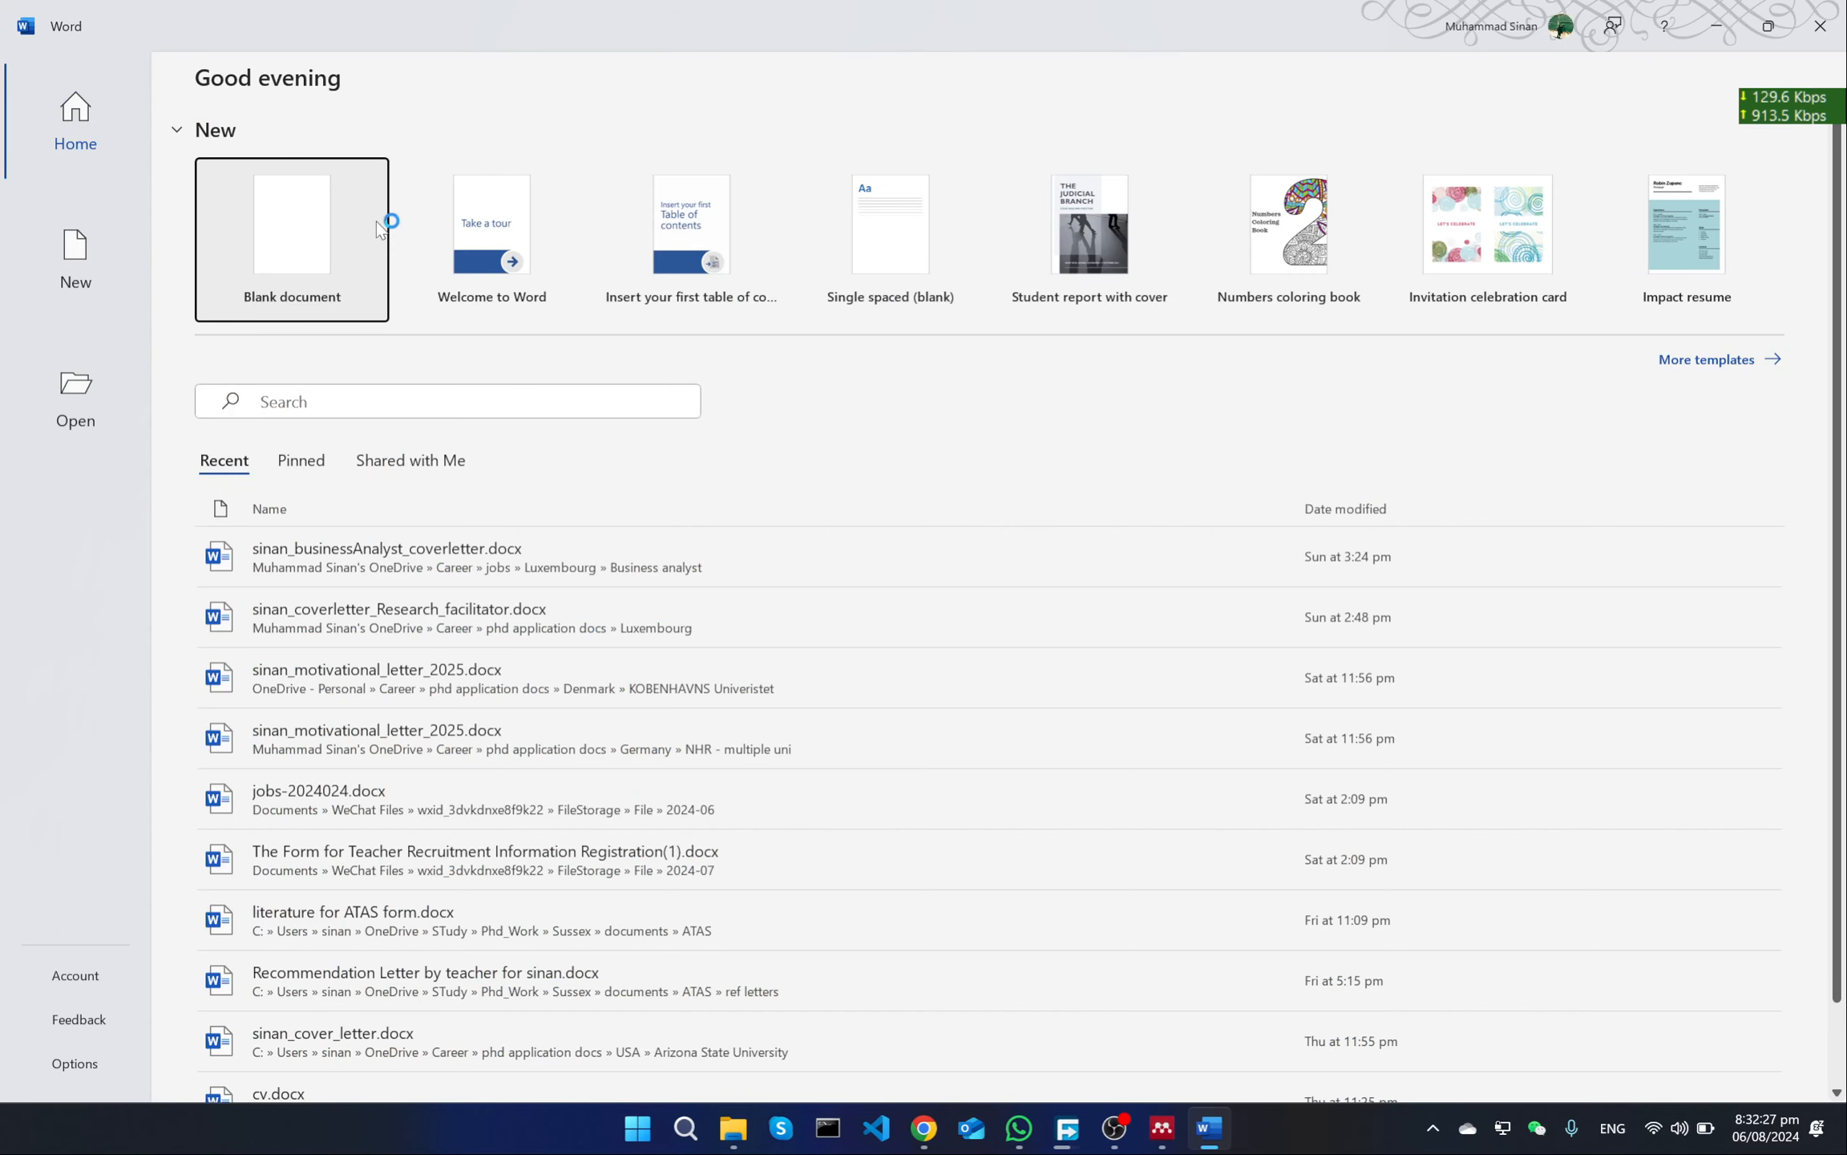
pyautogui.click(307, 211)
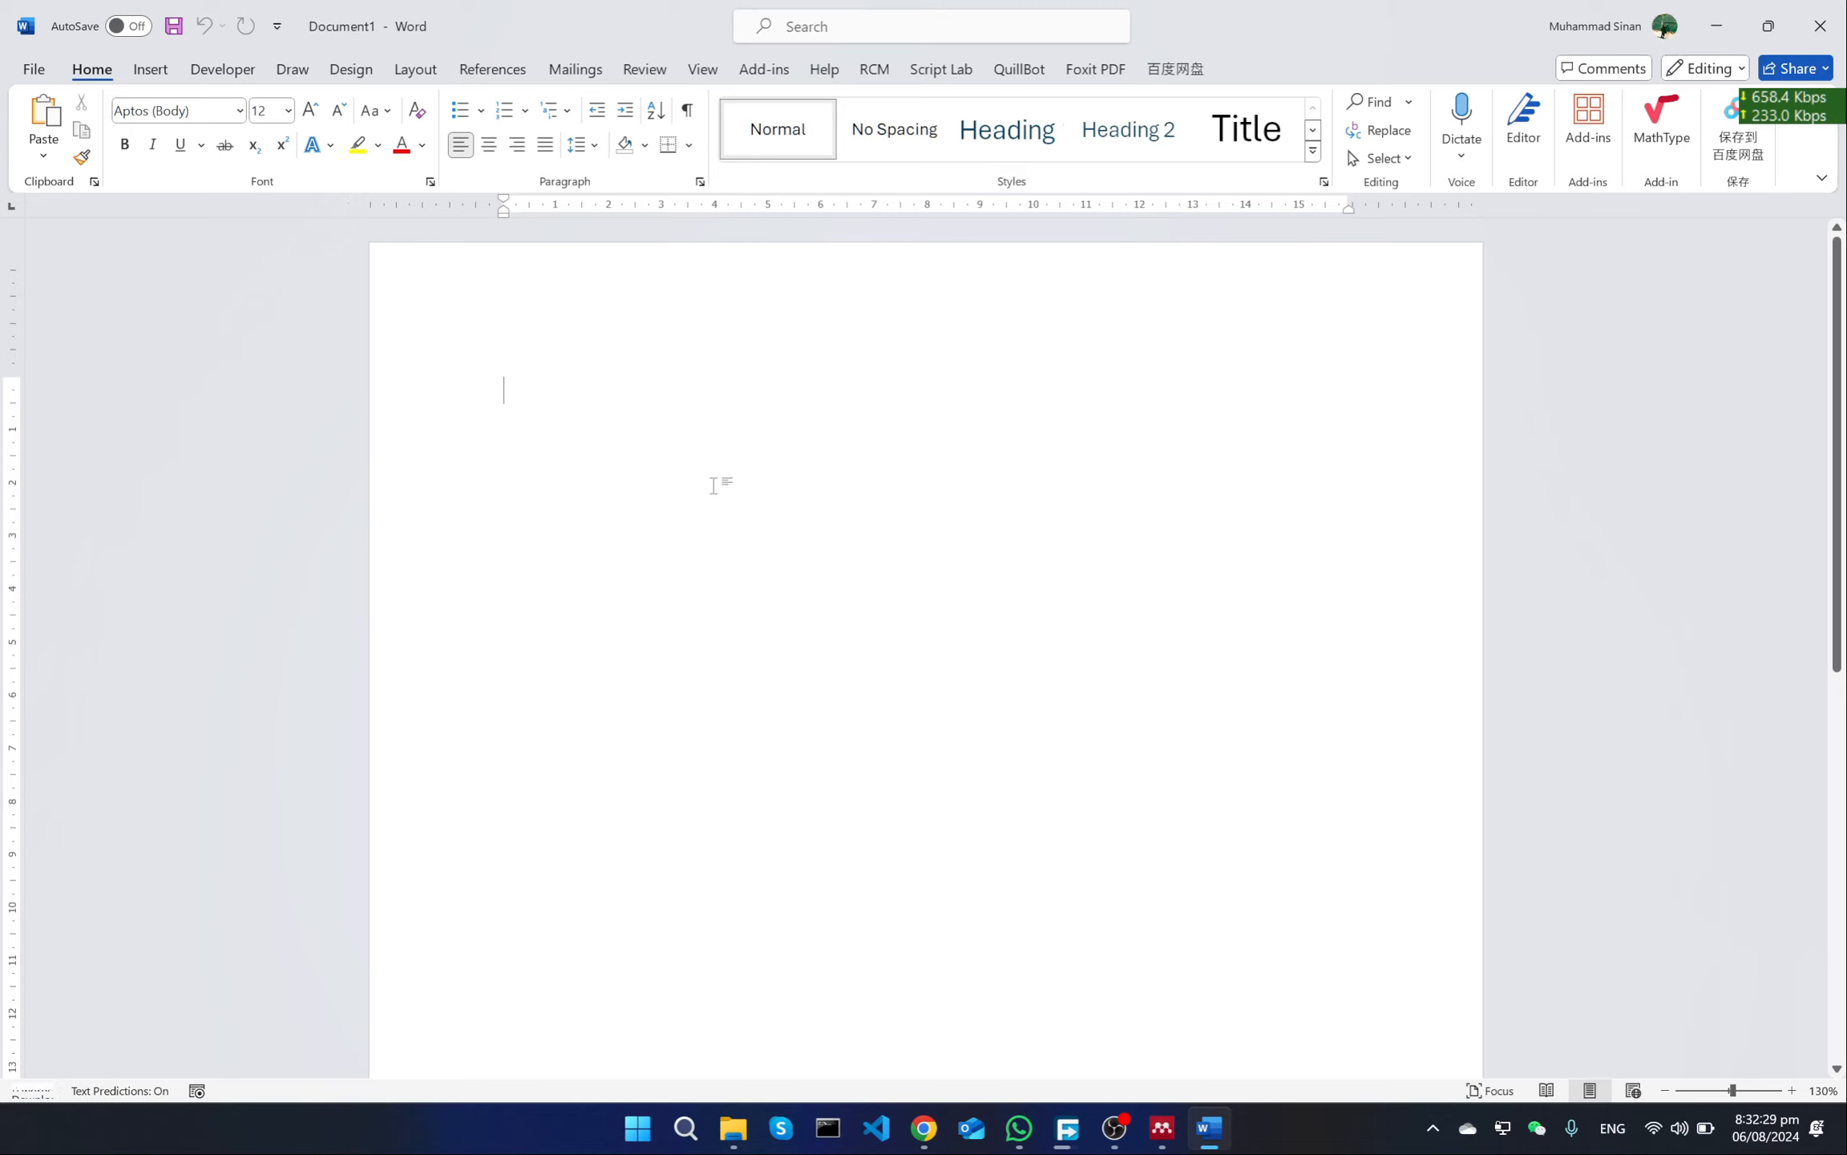
# Step: Check the Mendeley citation style list in Word for the UESTC_2022_Updated-Citation style
pyautogui.click(492, 71)
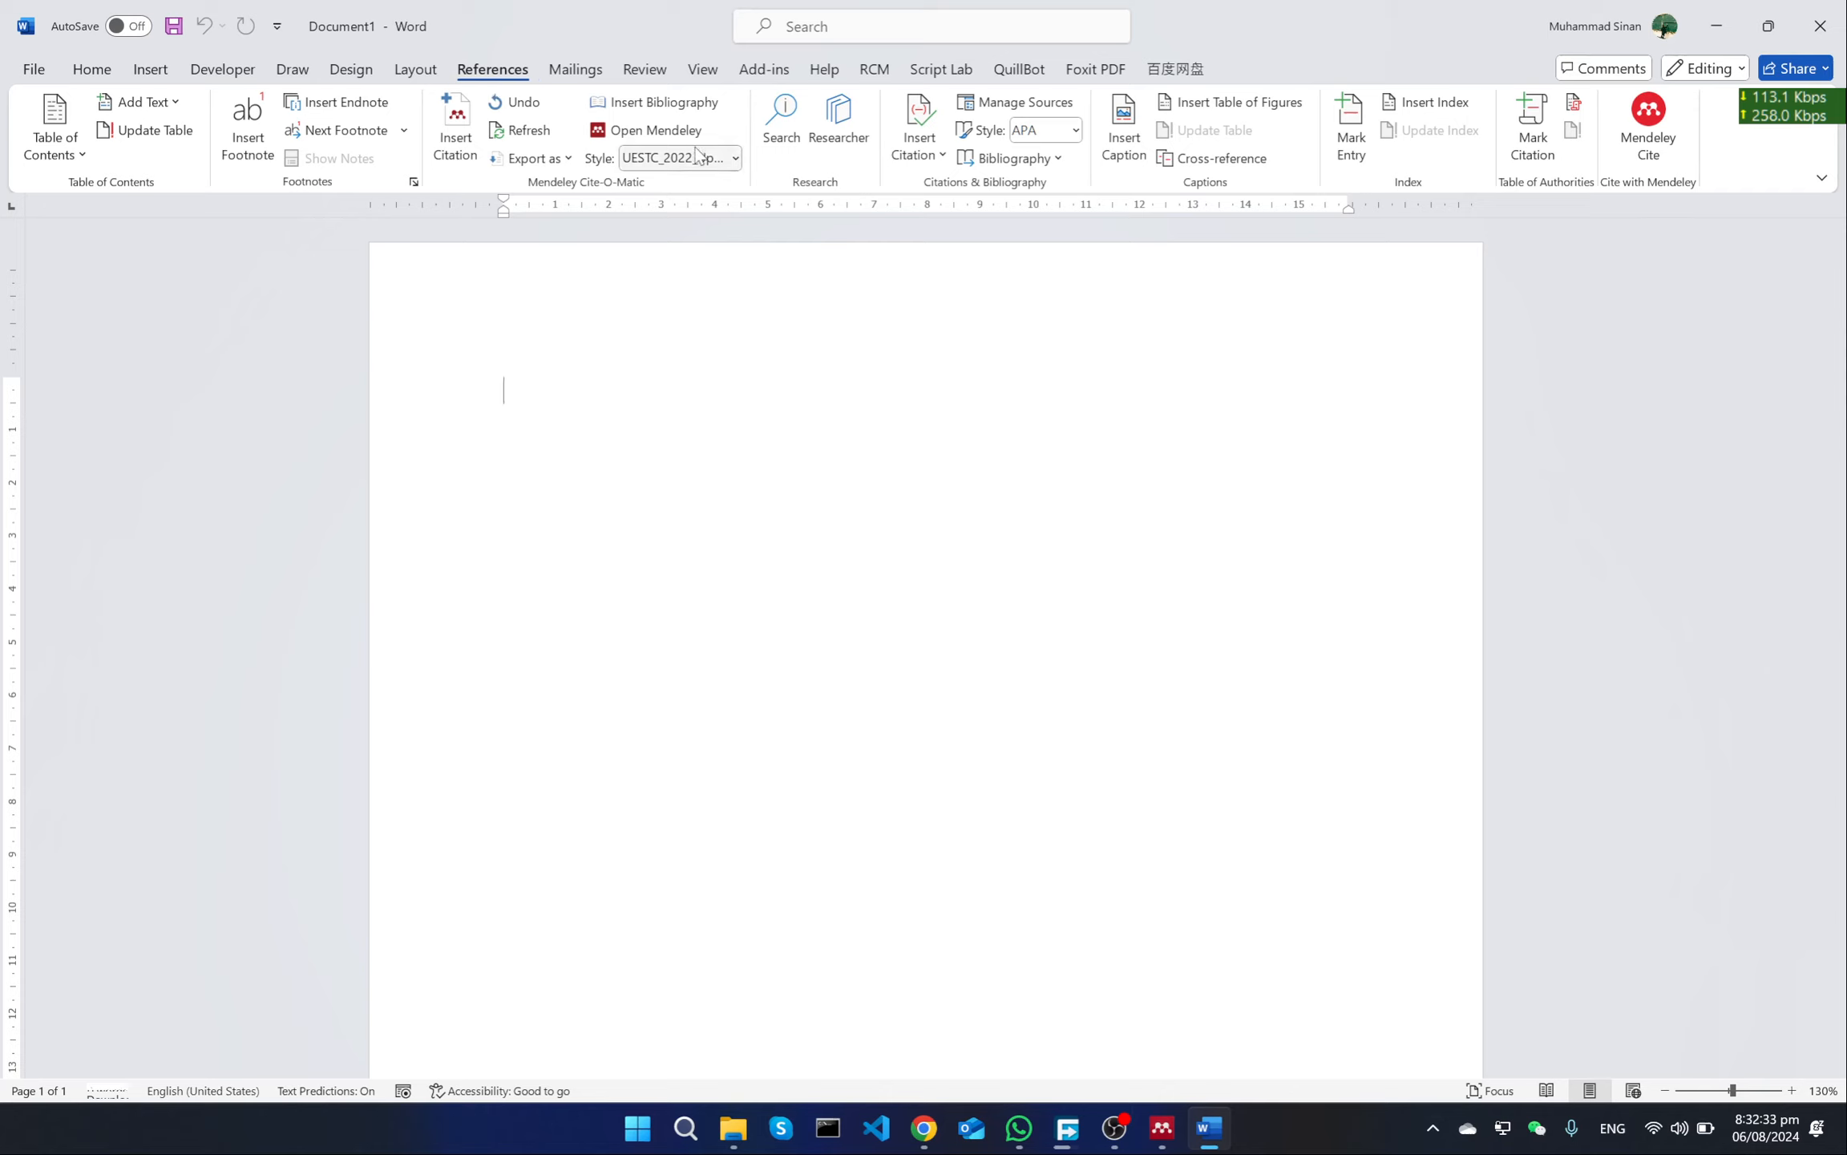
pyautogui.click(735, 158)
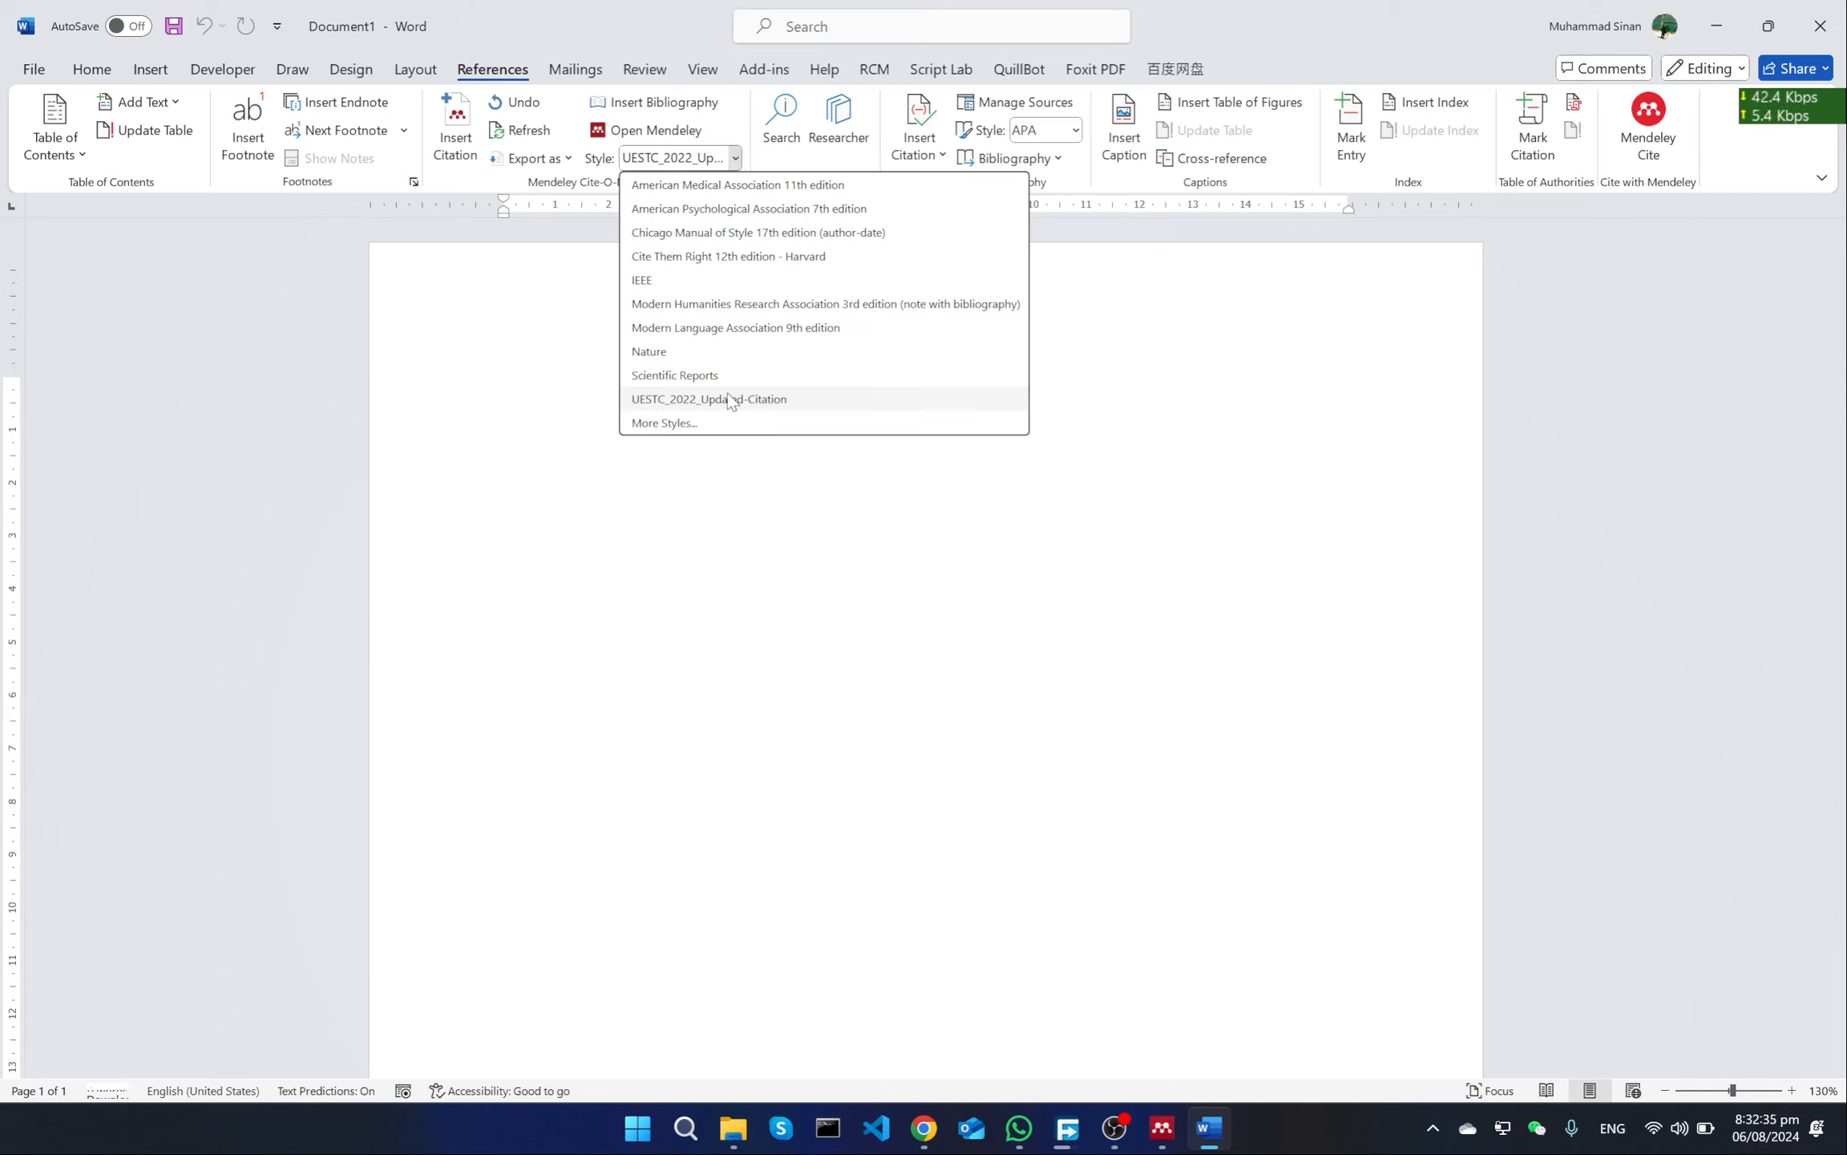
pyautogui.click(521, 357)
pyautogui.click(96, 69)
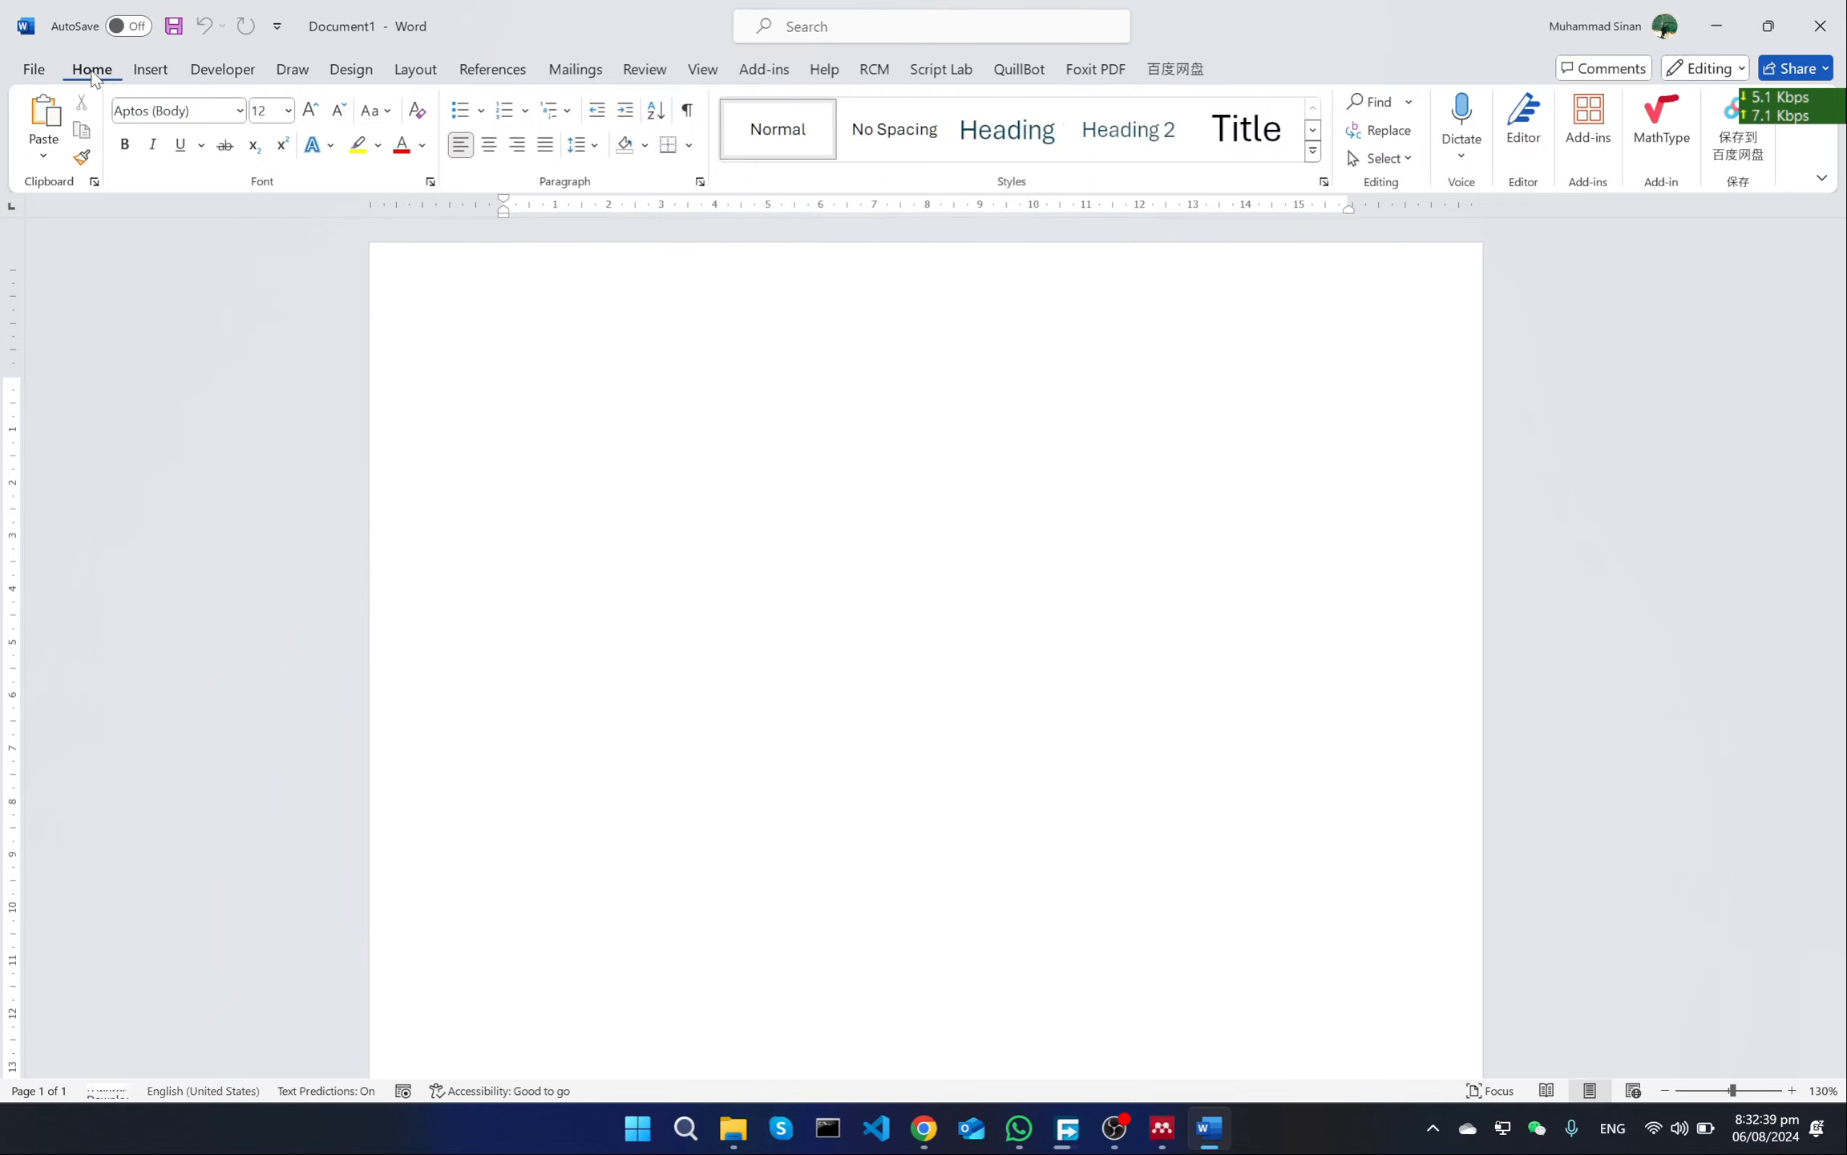
# Step: Write "This is a new statement in the paragraph" as the first line of the document
pyautogui.click(497, 72)
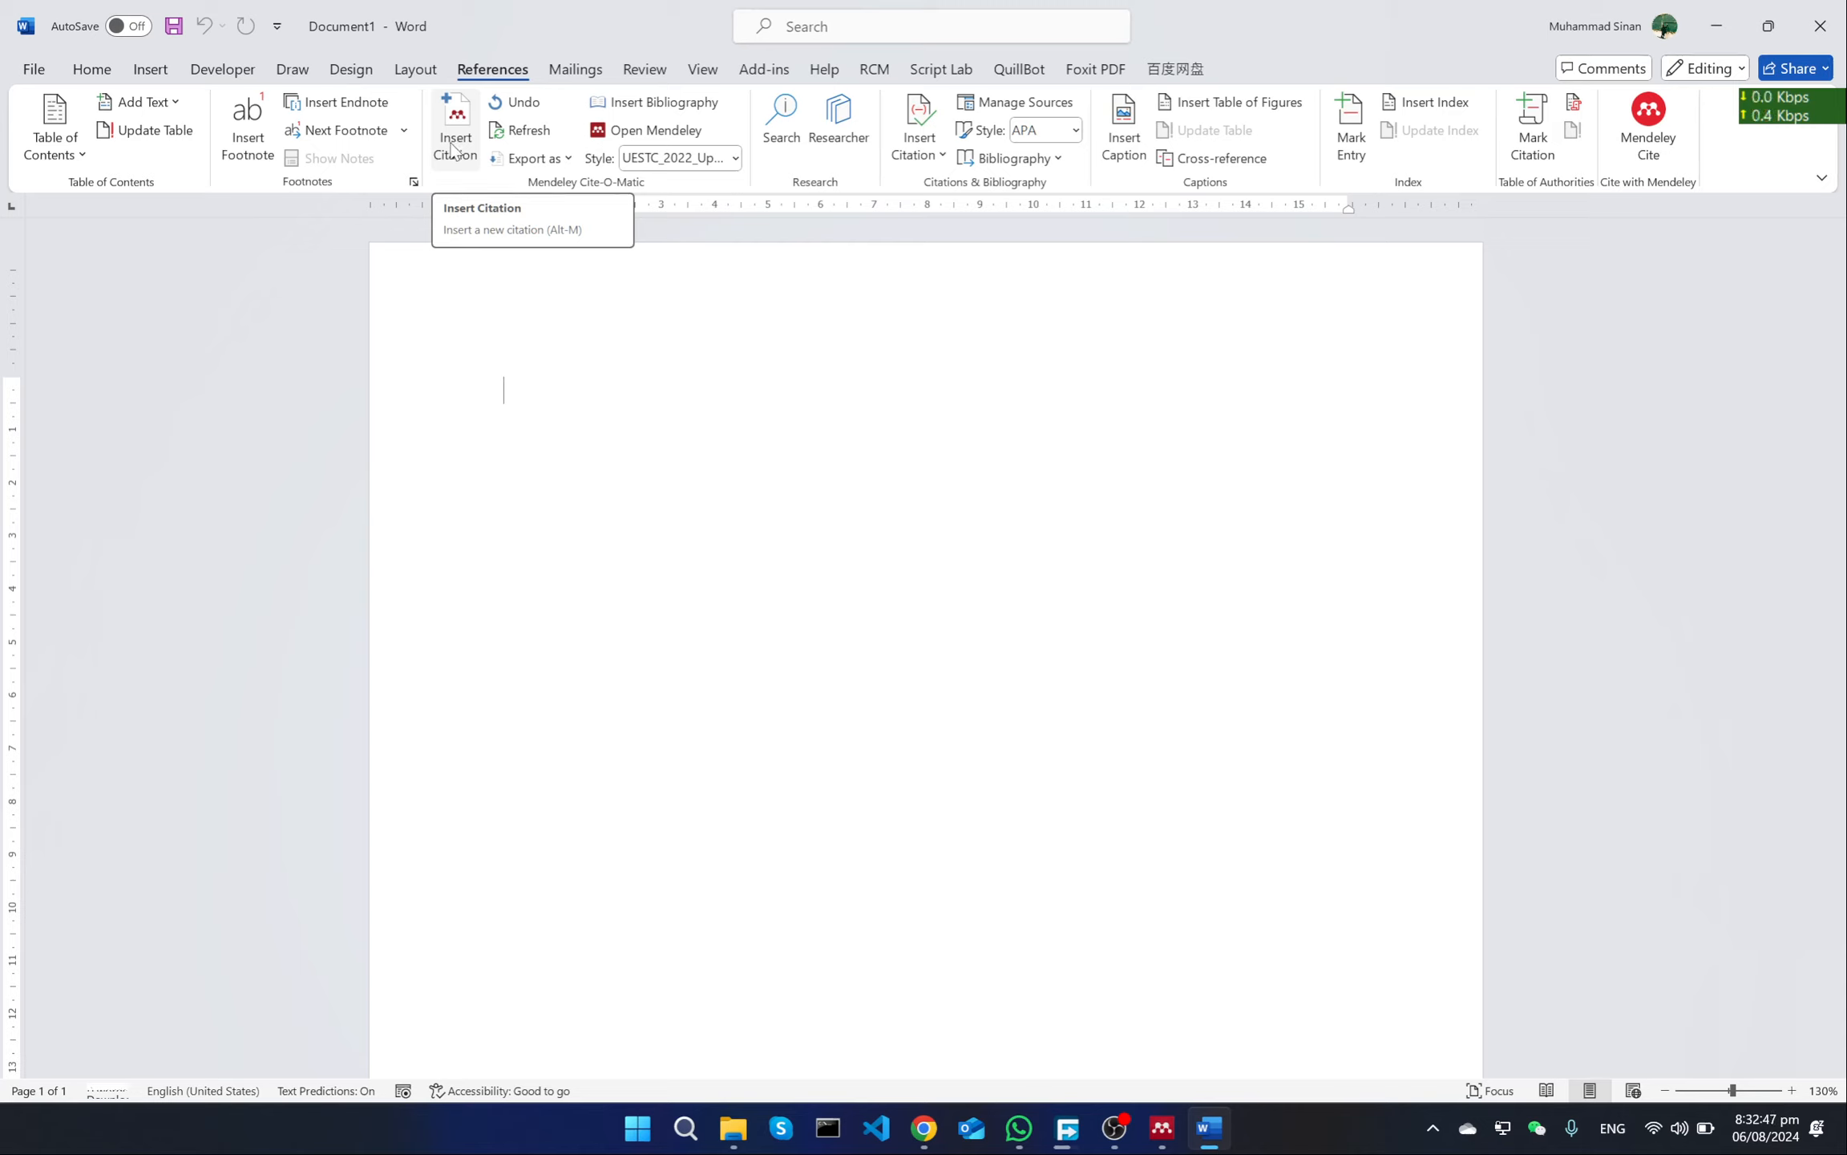
pyautogui.write('This is')
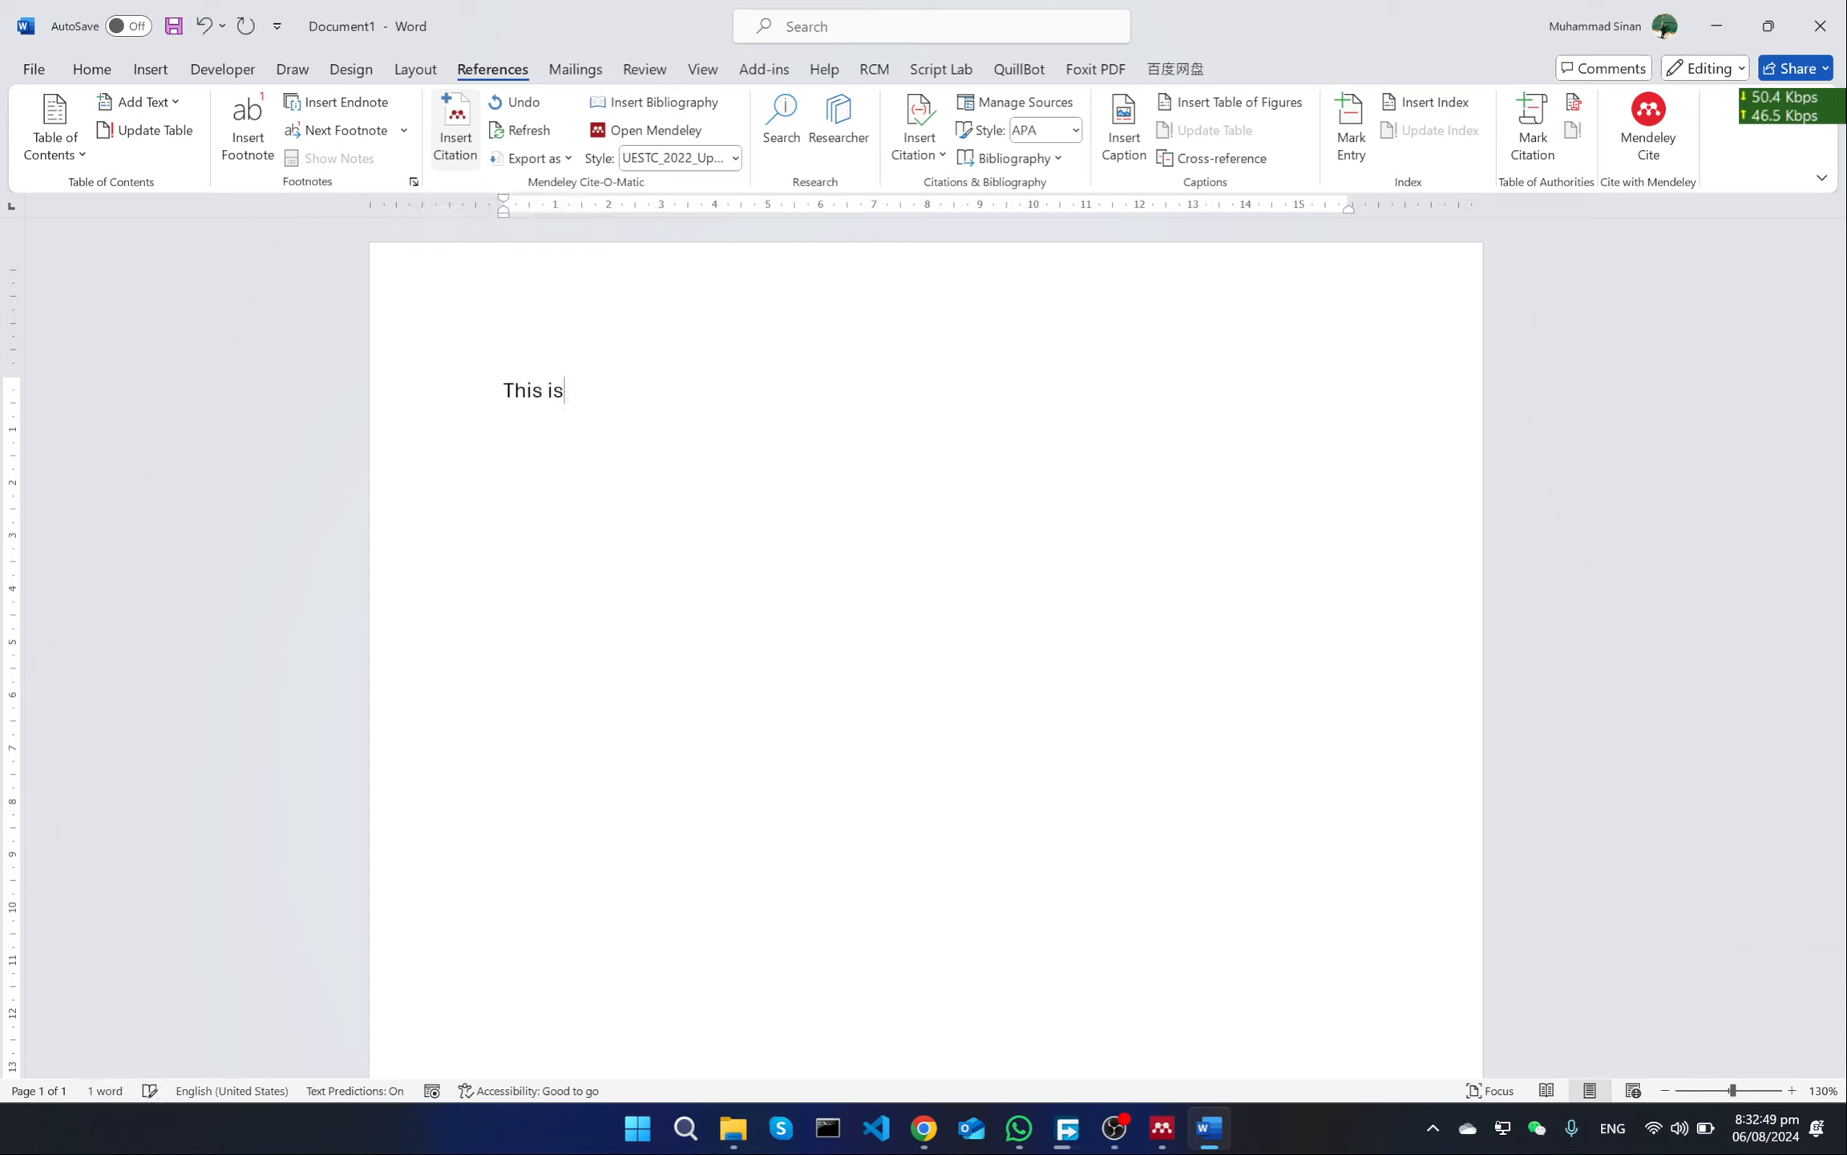
pyautogui.write(' a  new s')
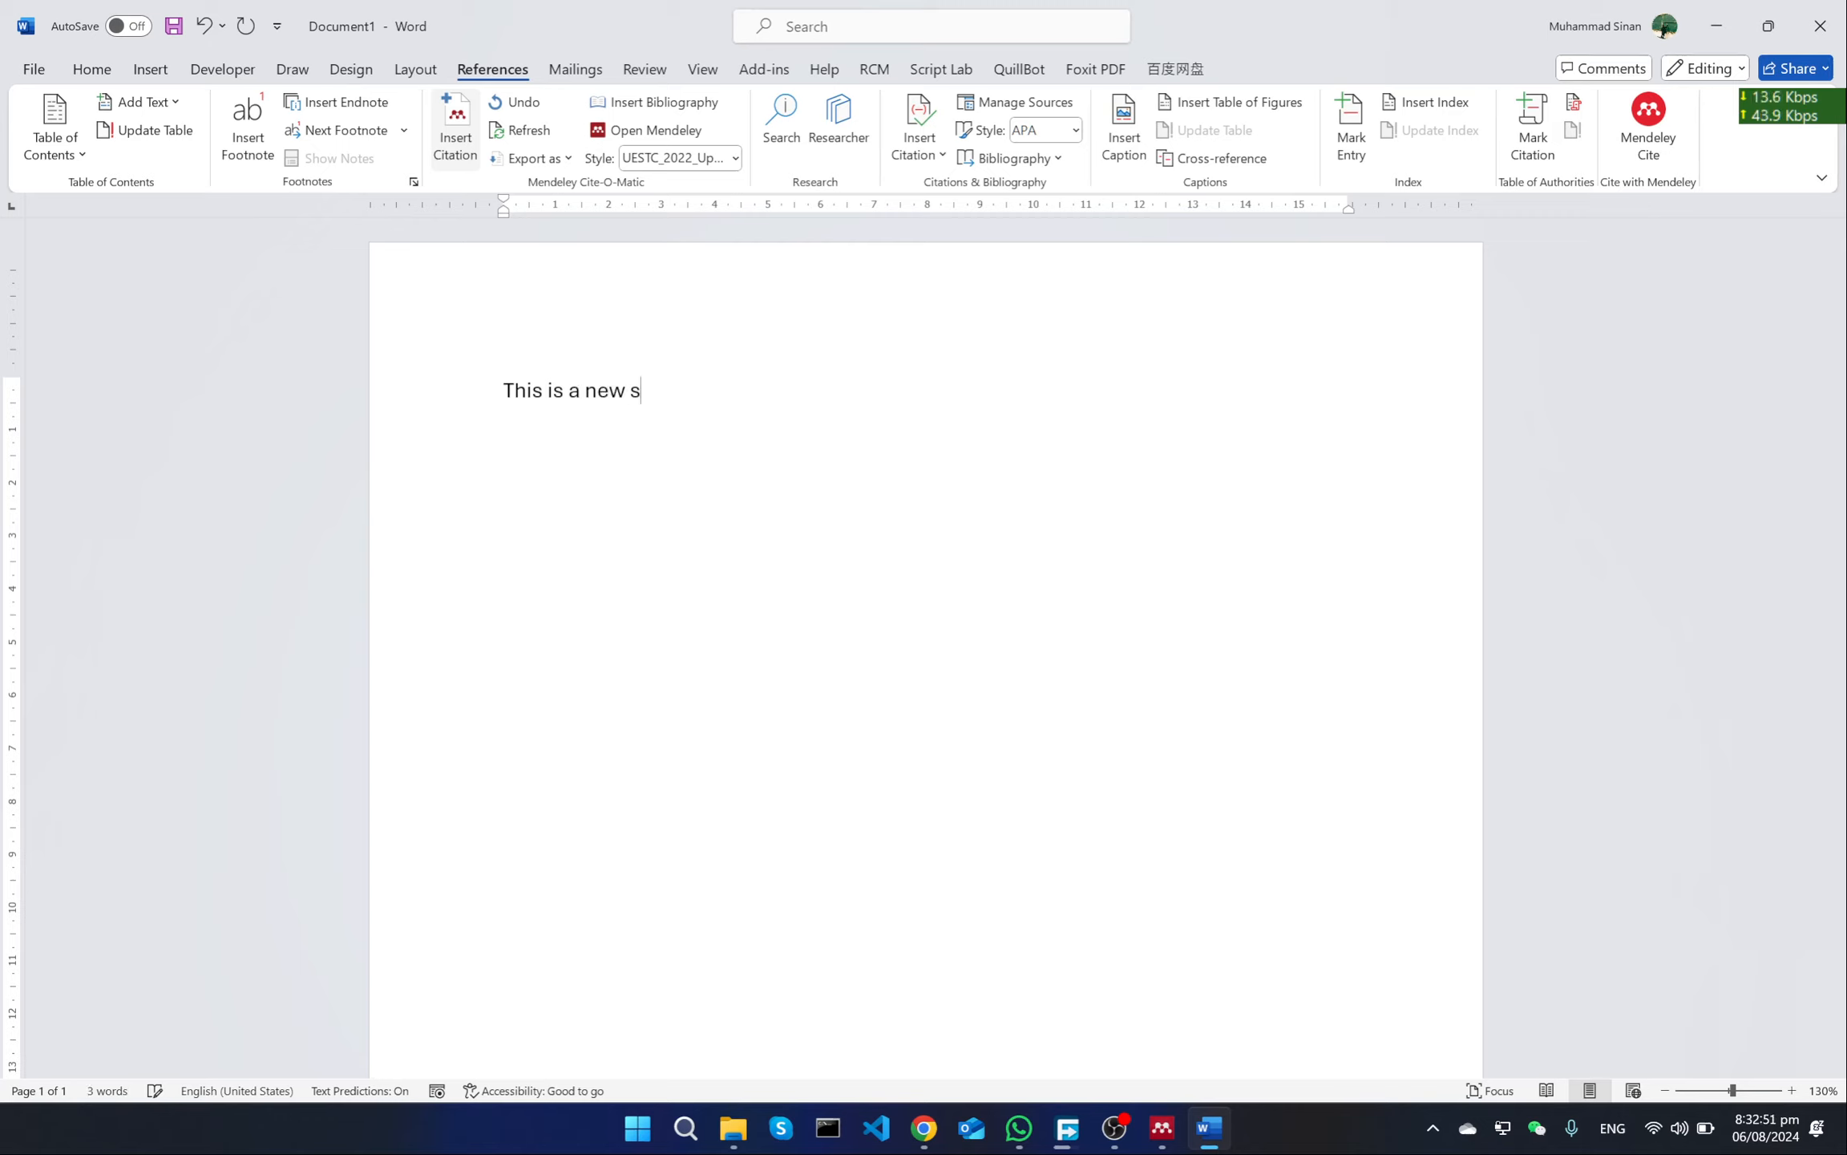
pyautogui.write('tatement in')
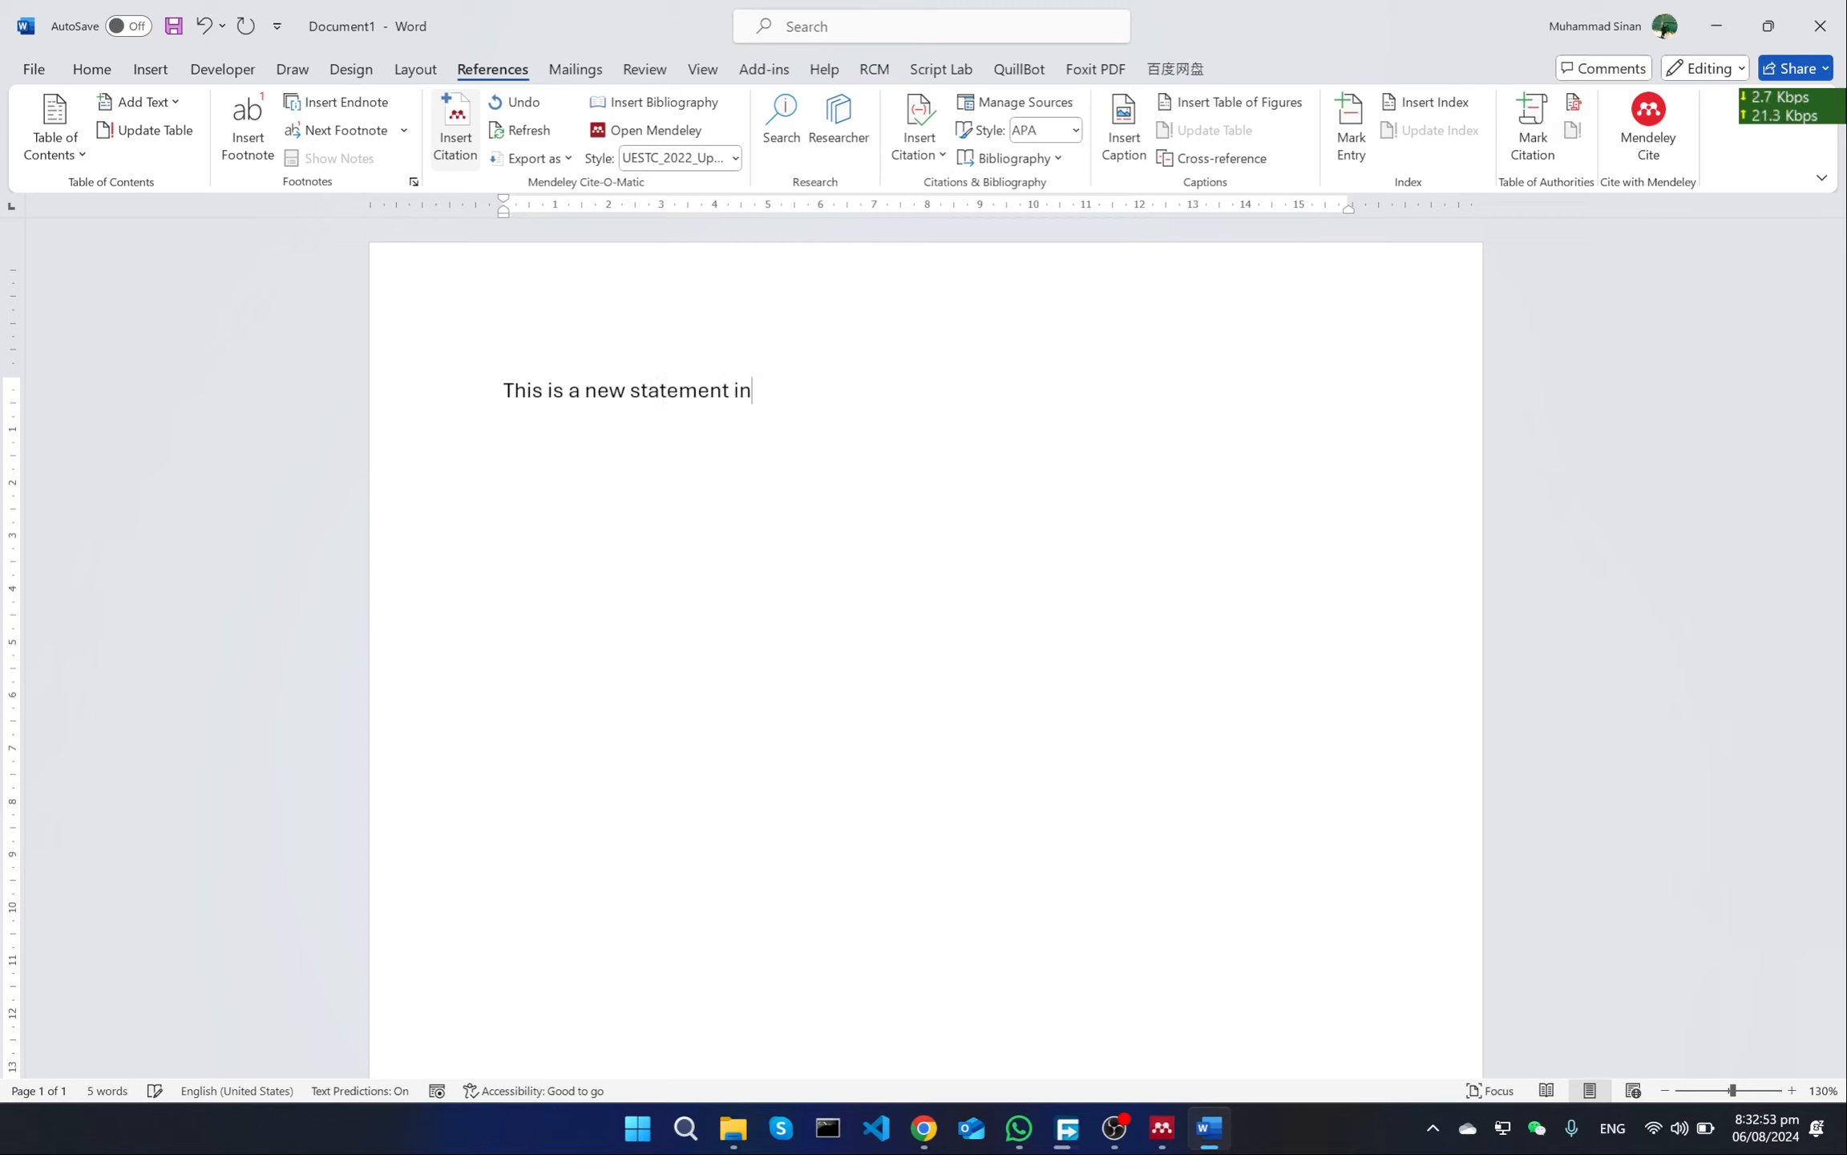
pyautogui.write(' the paragraph')
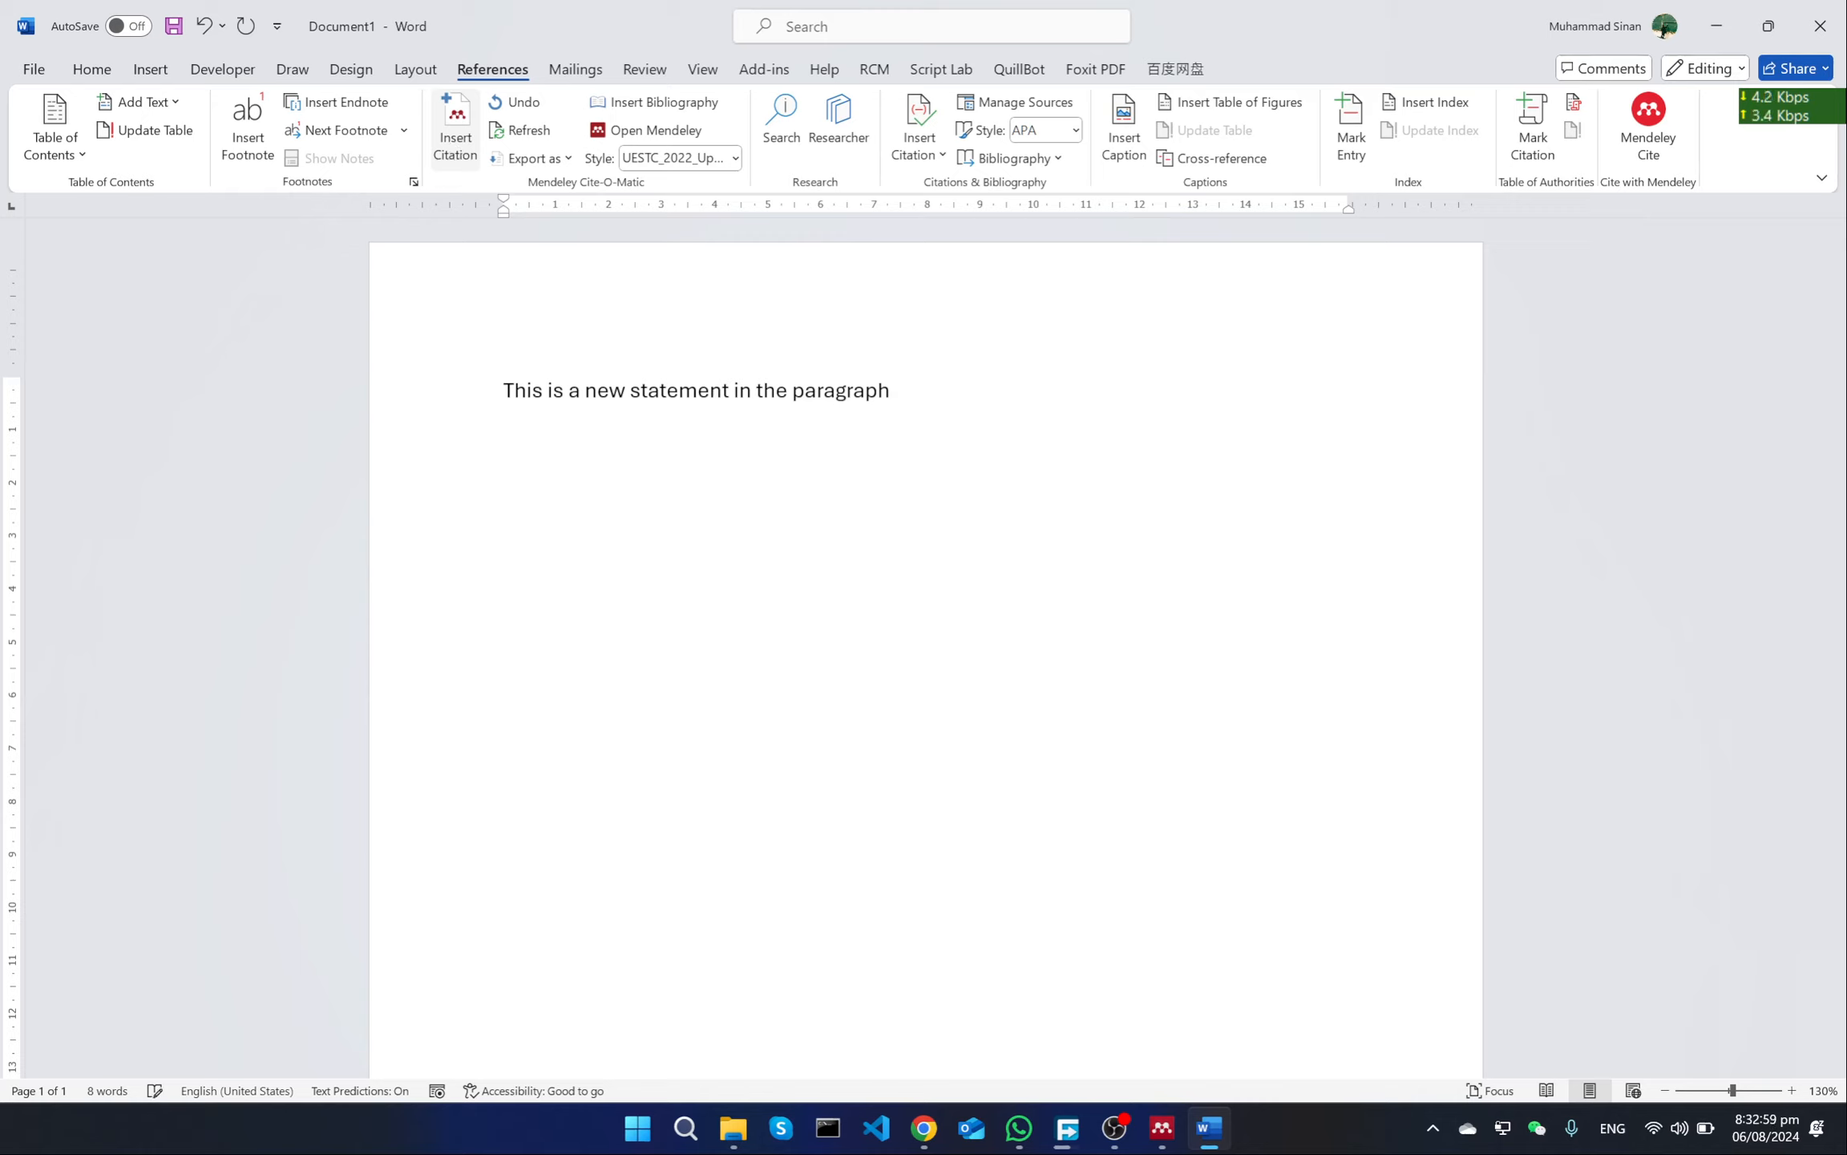
# Step: Set the Mendeley citation style of the document to IEEE and dismiss the sign-in warning
pyautogui.click(735, 158)
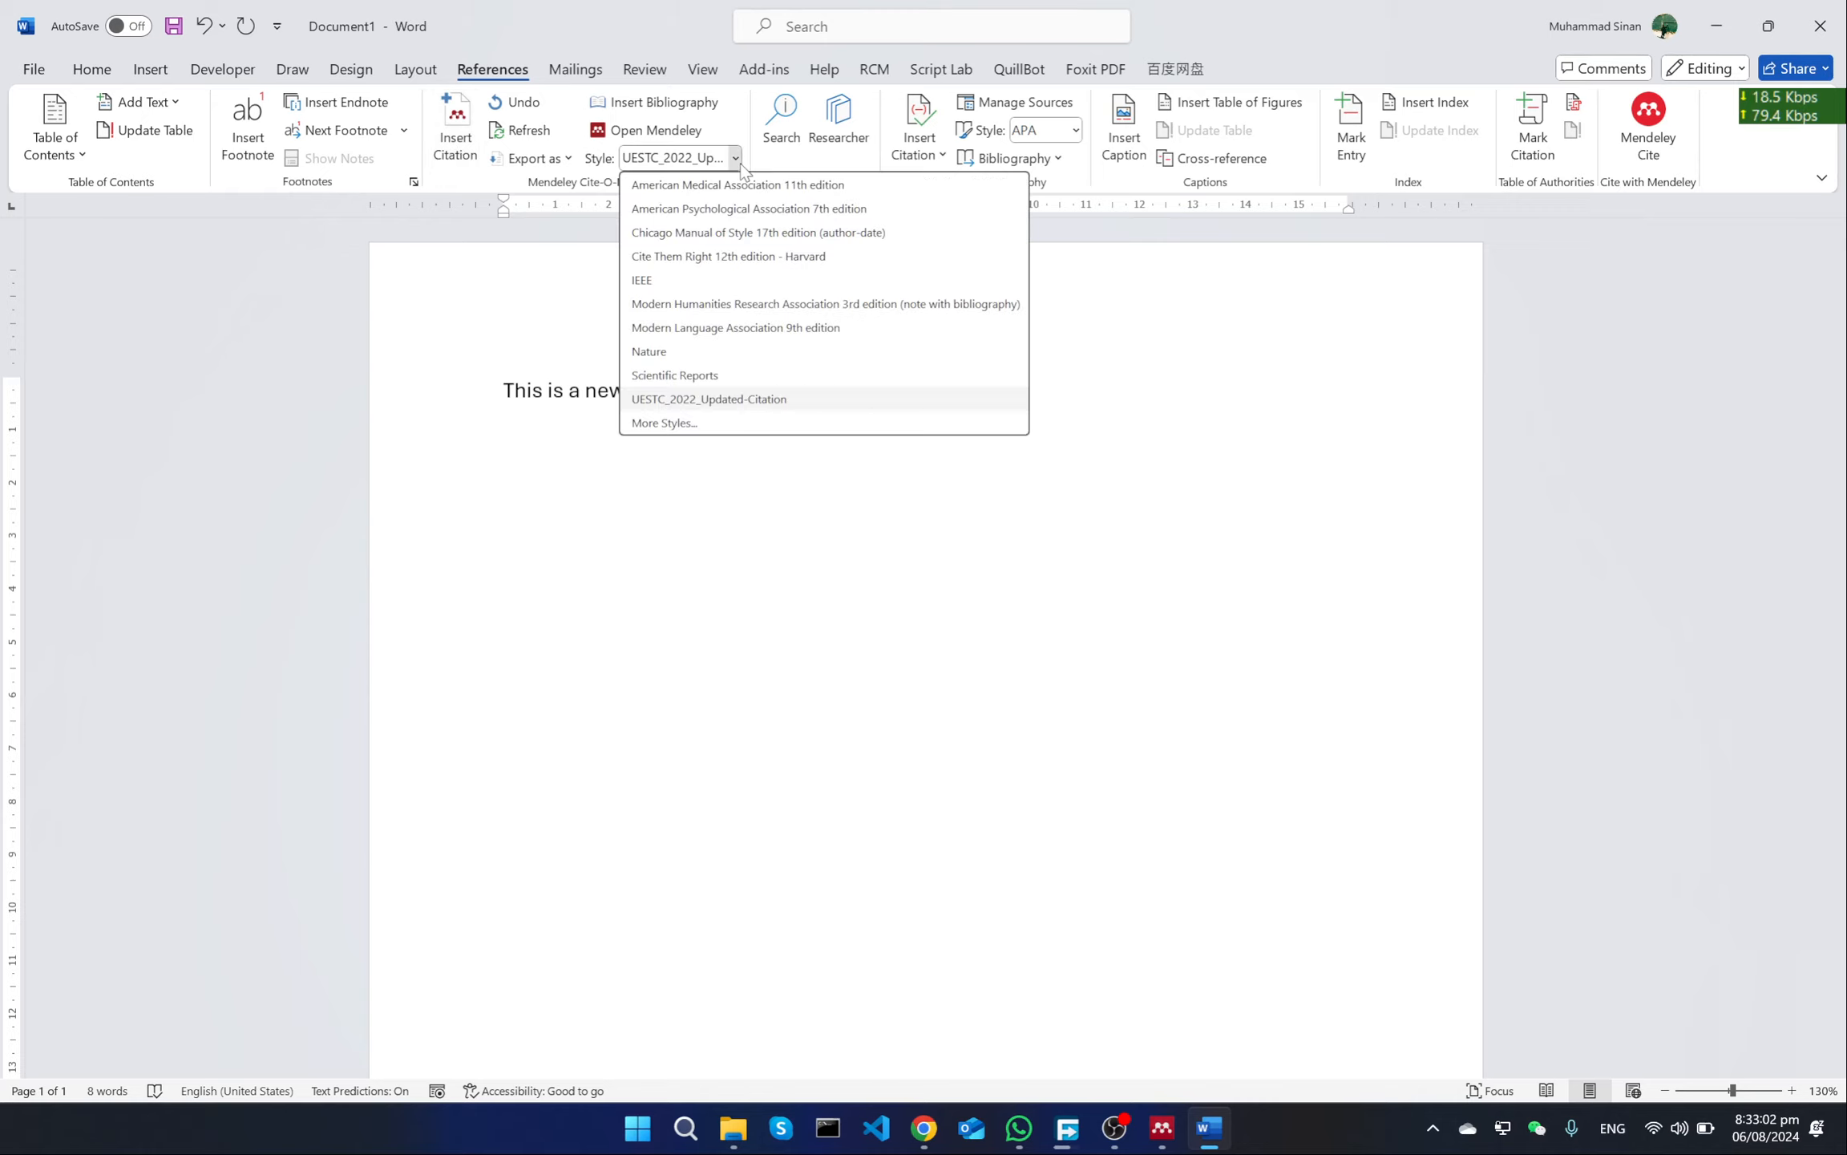
pyautogui.click(753, 280)
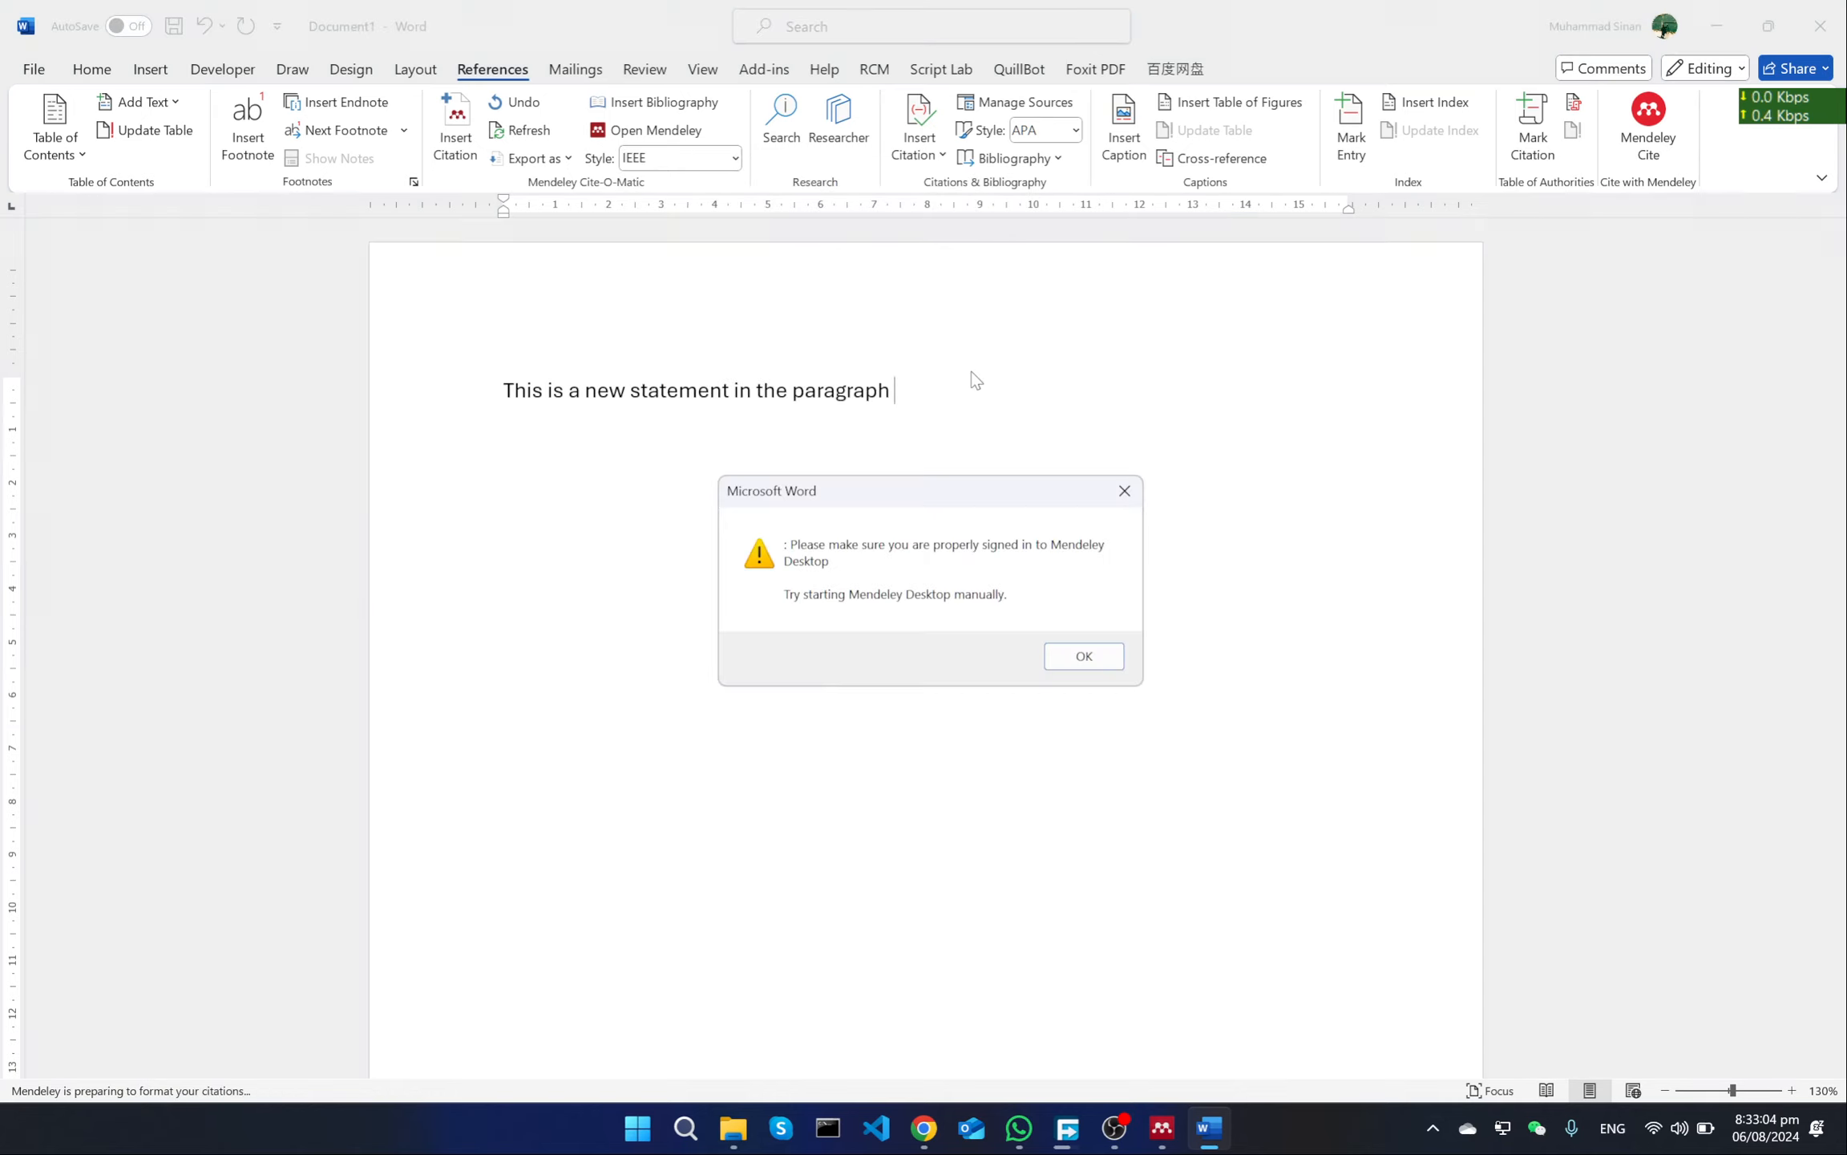
pyautogui.click(1084, 656)
# Step: Close the running Mendeley Desktop window and return to the Word document
pyautogui.click(1162, 1128)
pyautogui.click(1502, 137)
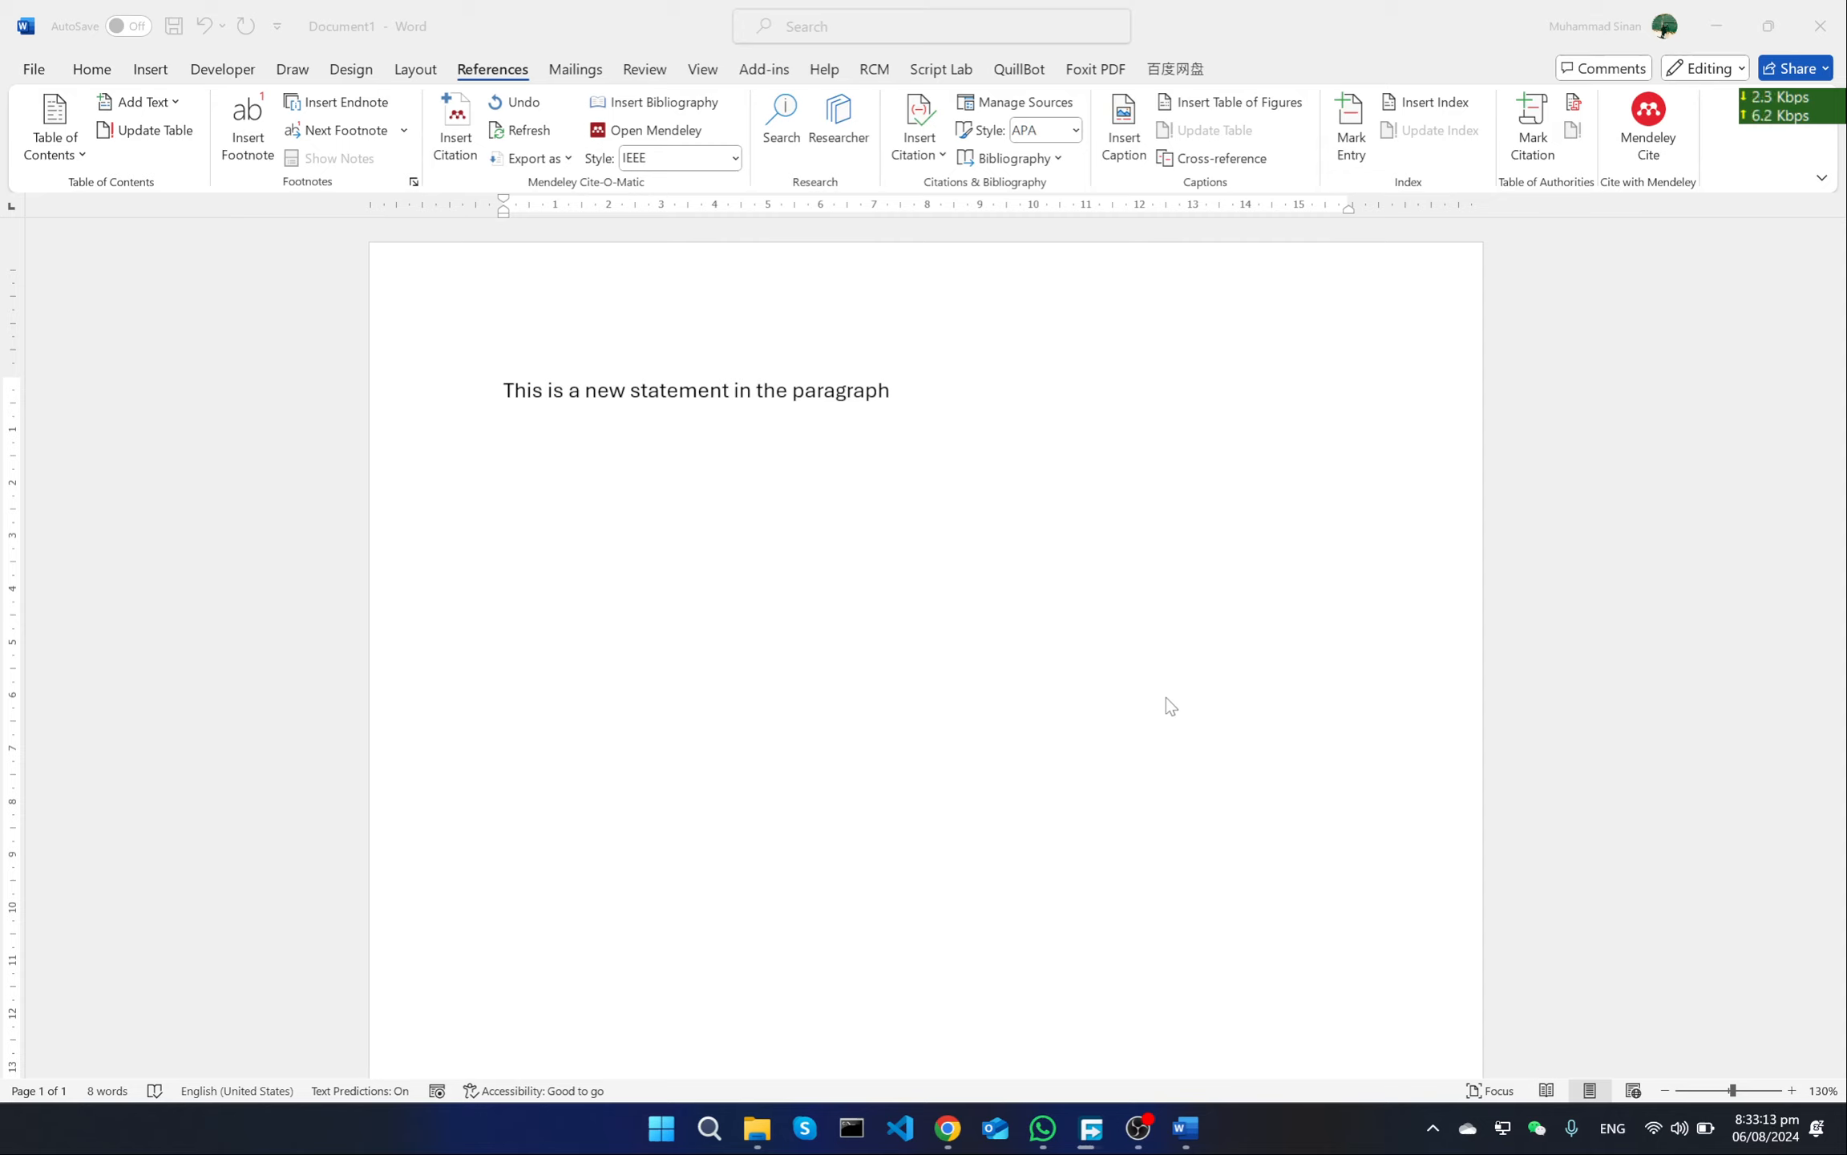
pyautogui.press('super')
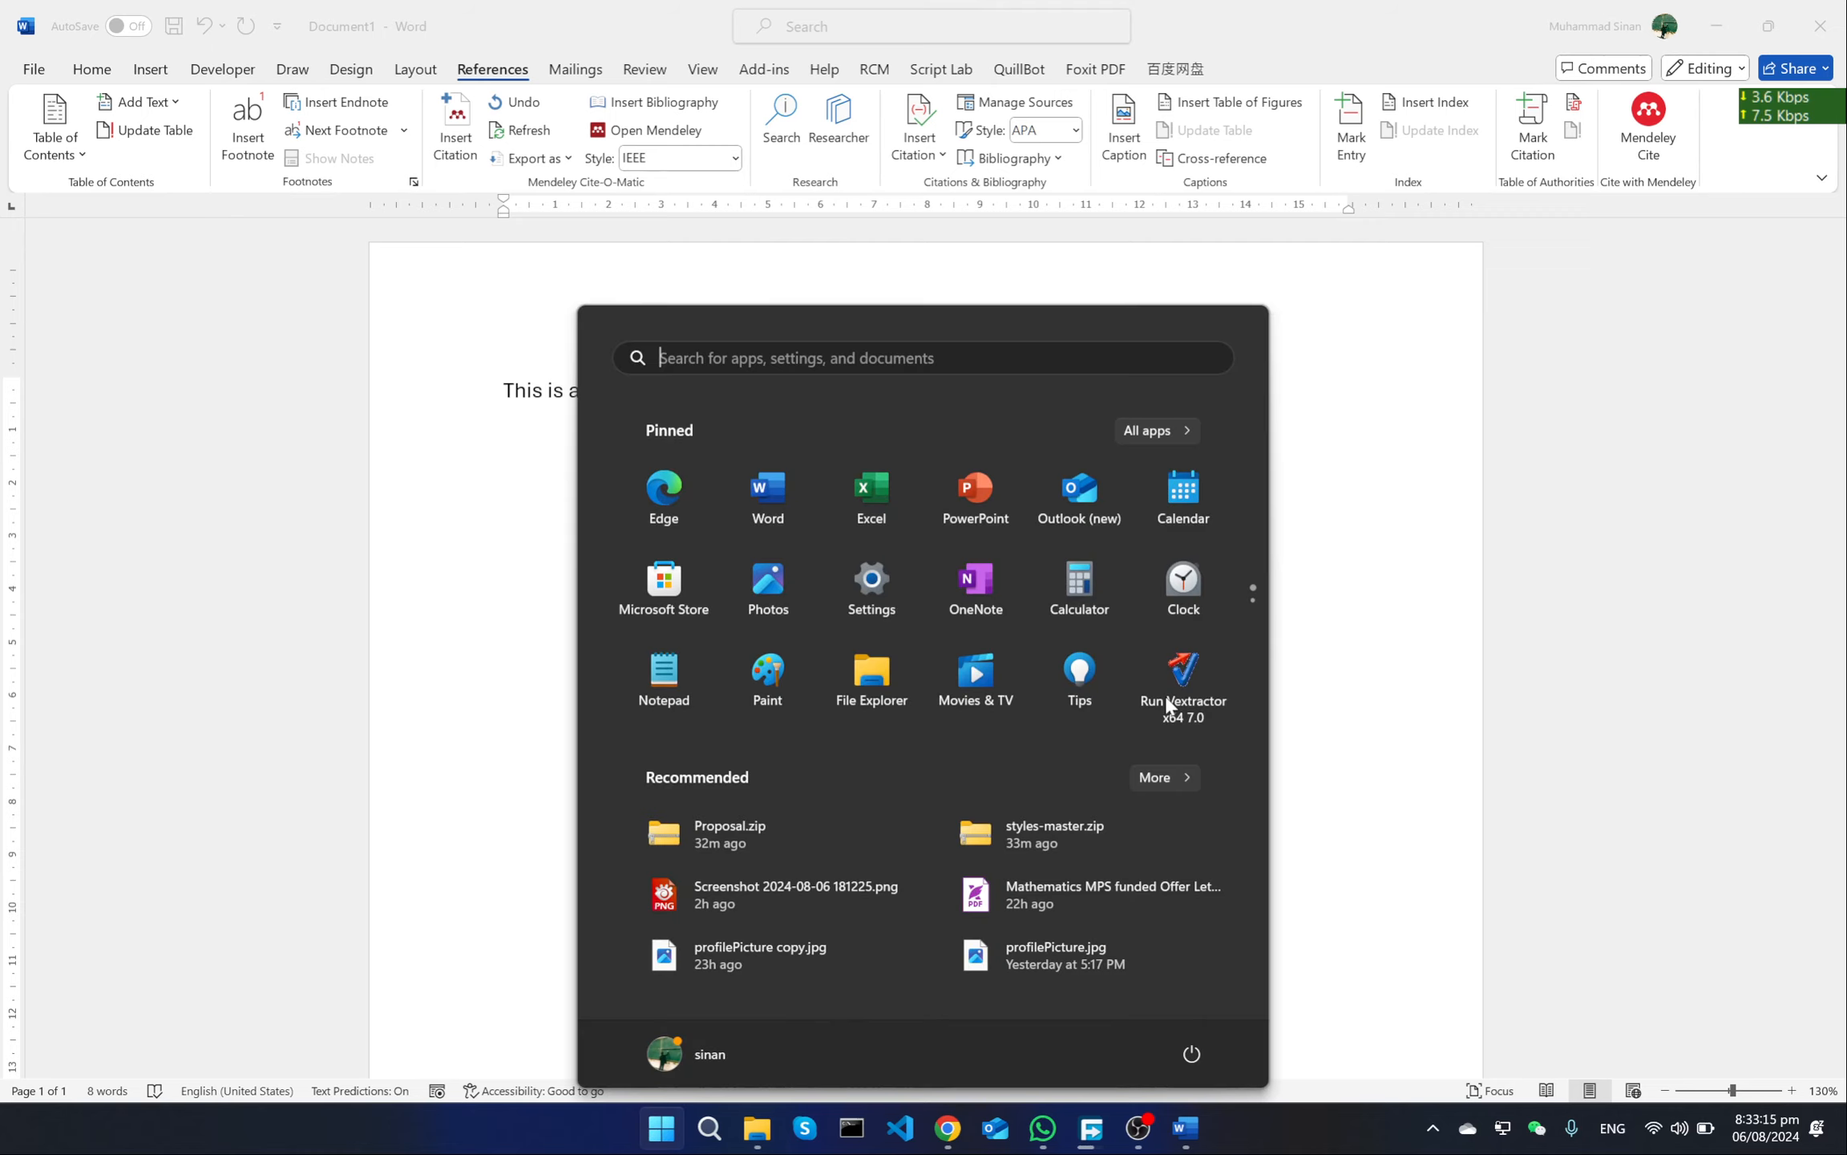
pyautogui.click(1446, 580)
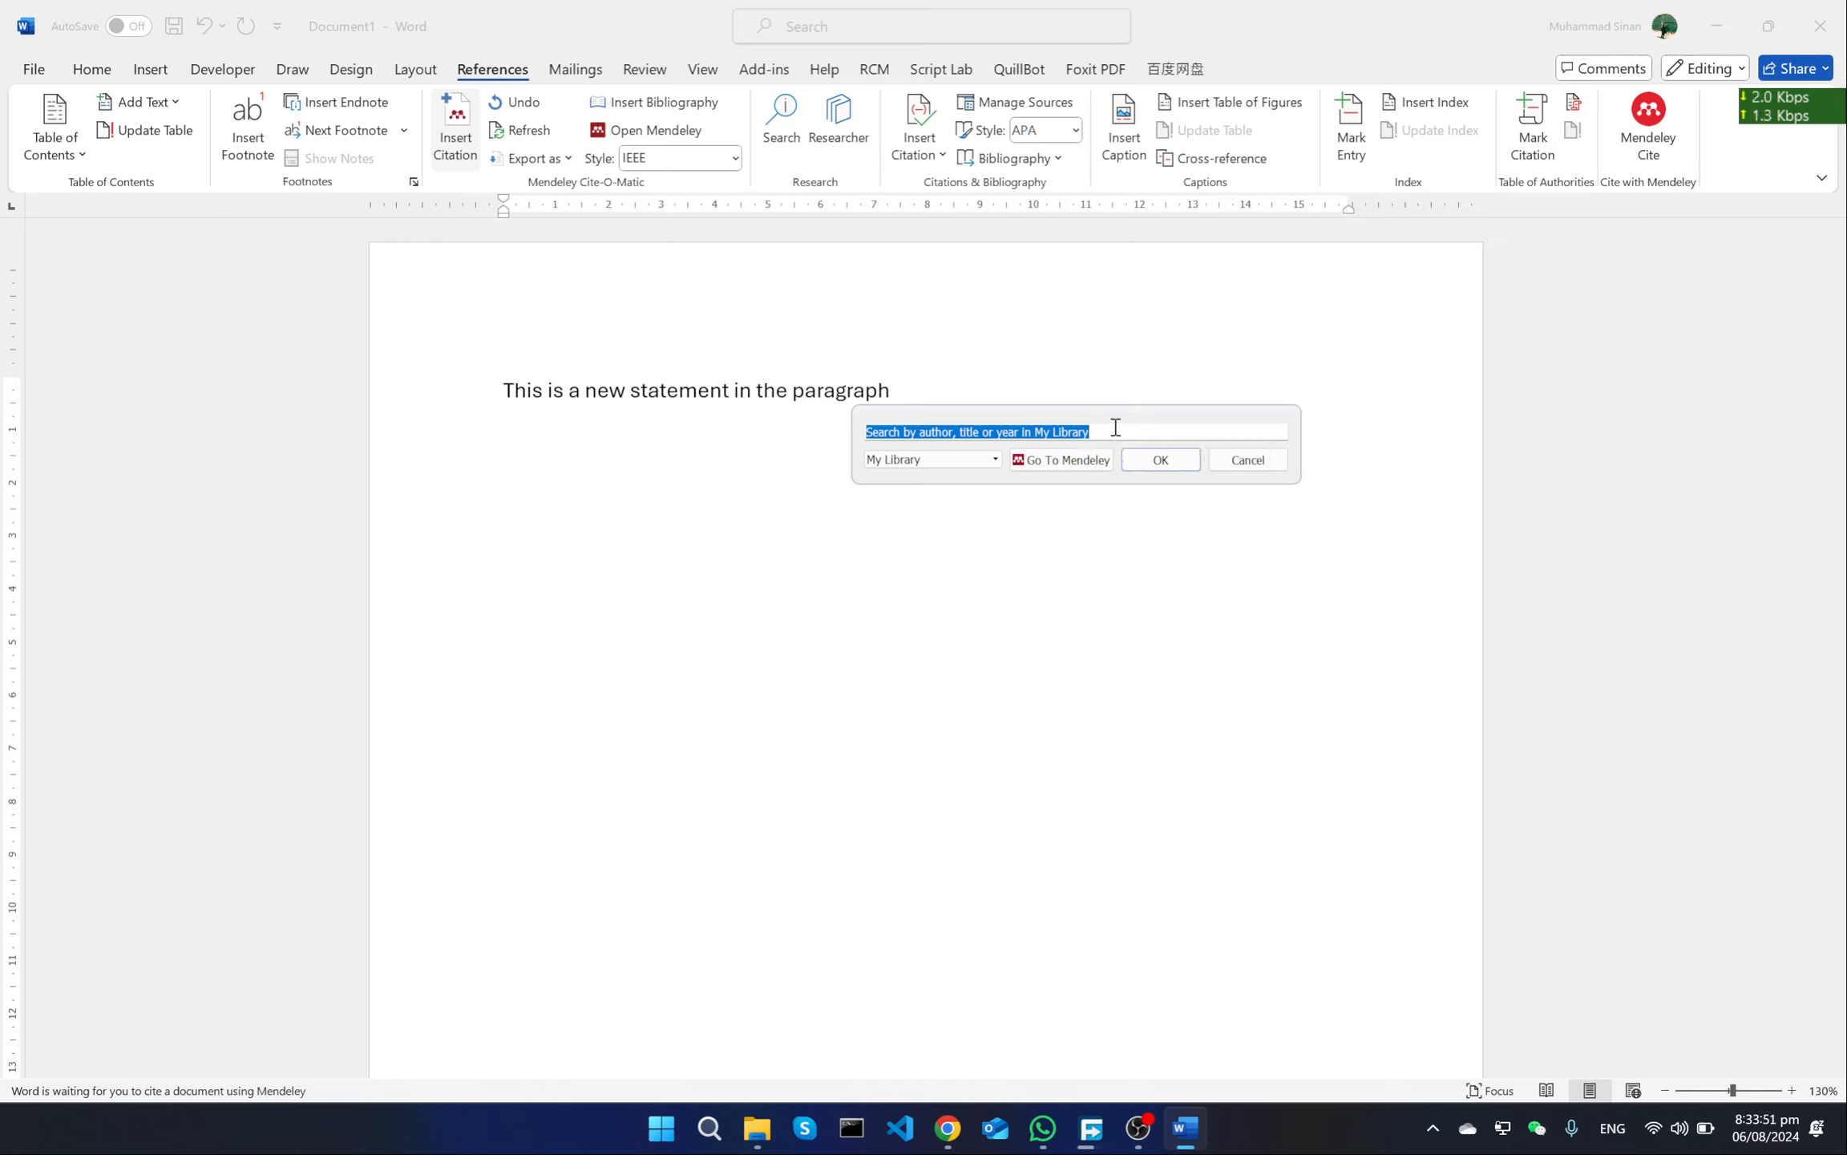
# Step: Search My Library for "optimal control" and cite the paper "Stability and bifurcation analysis on a delayed epidemic model" after the sentence
pyautogui.write('optimal control')
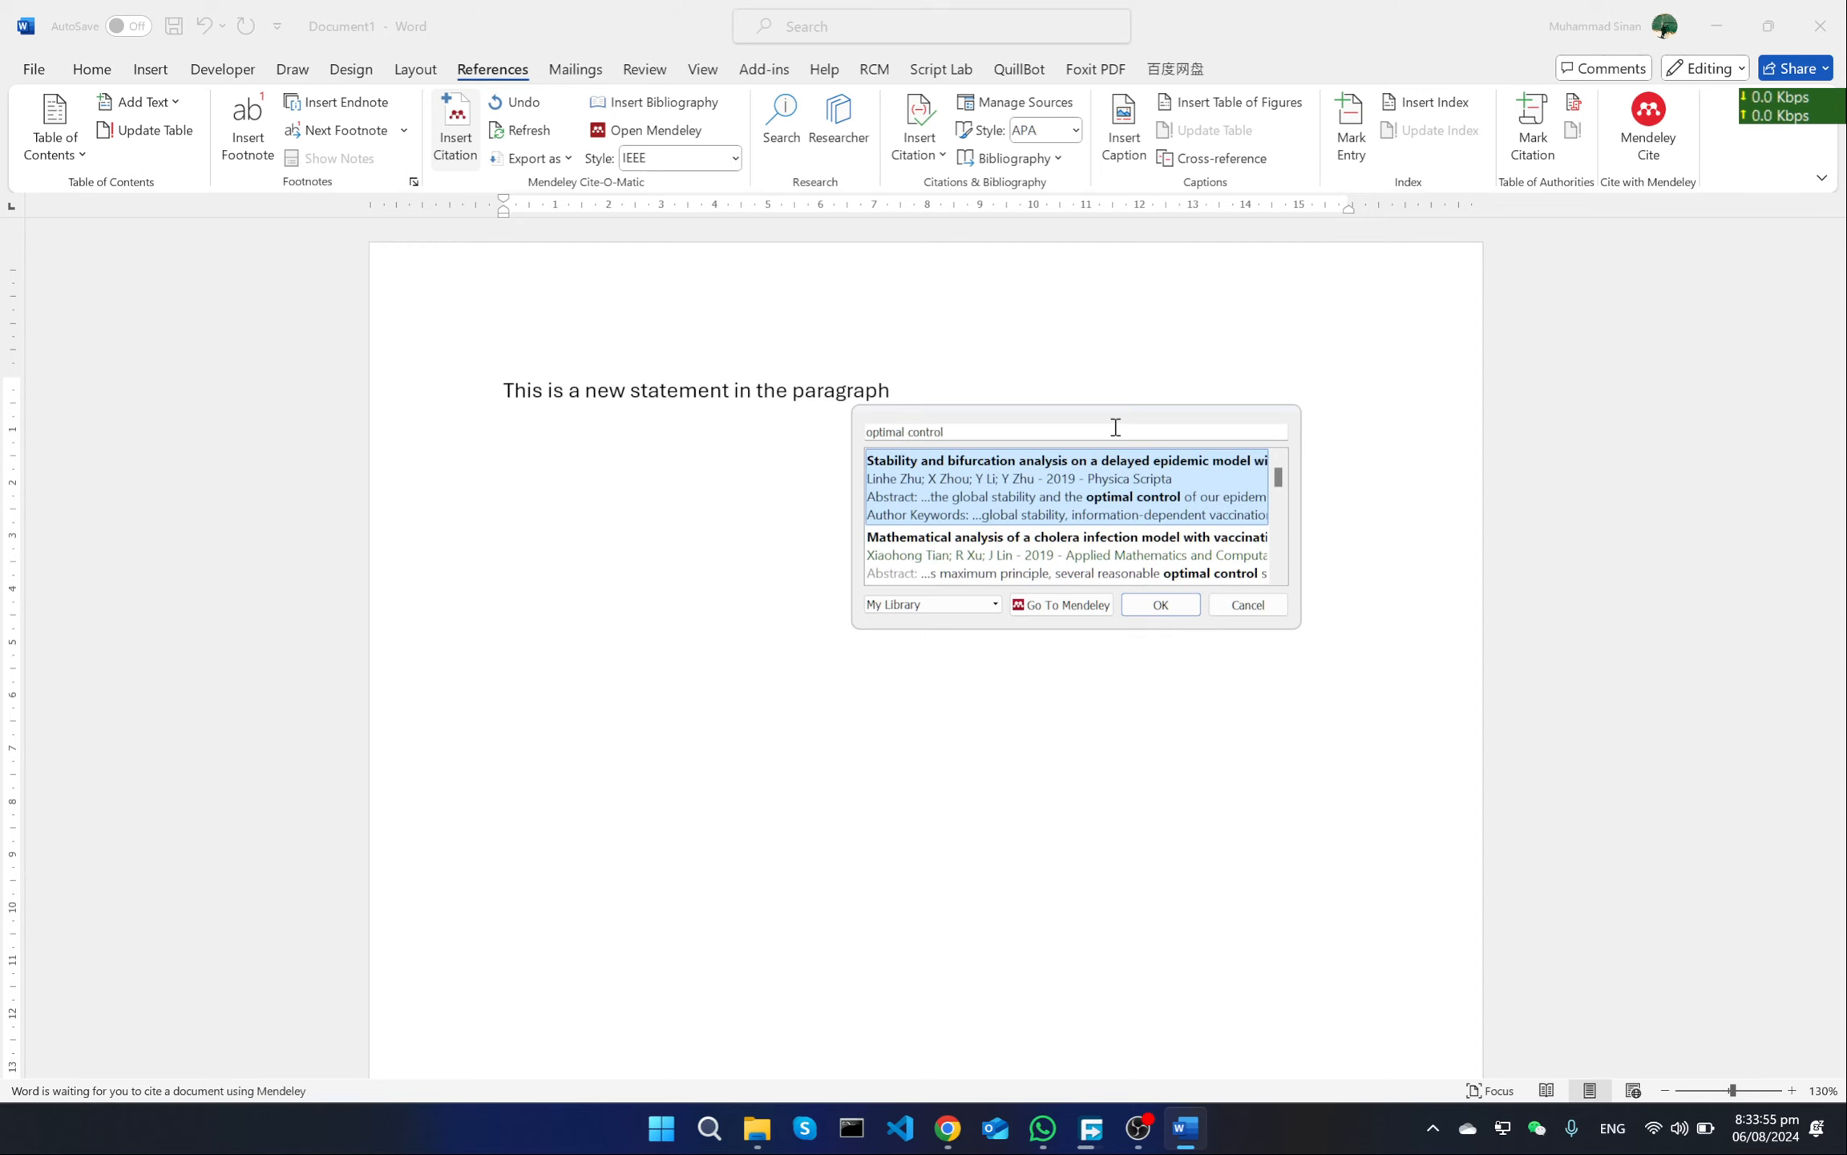
pyautogui.click(1107, 503)
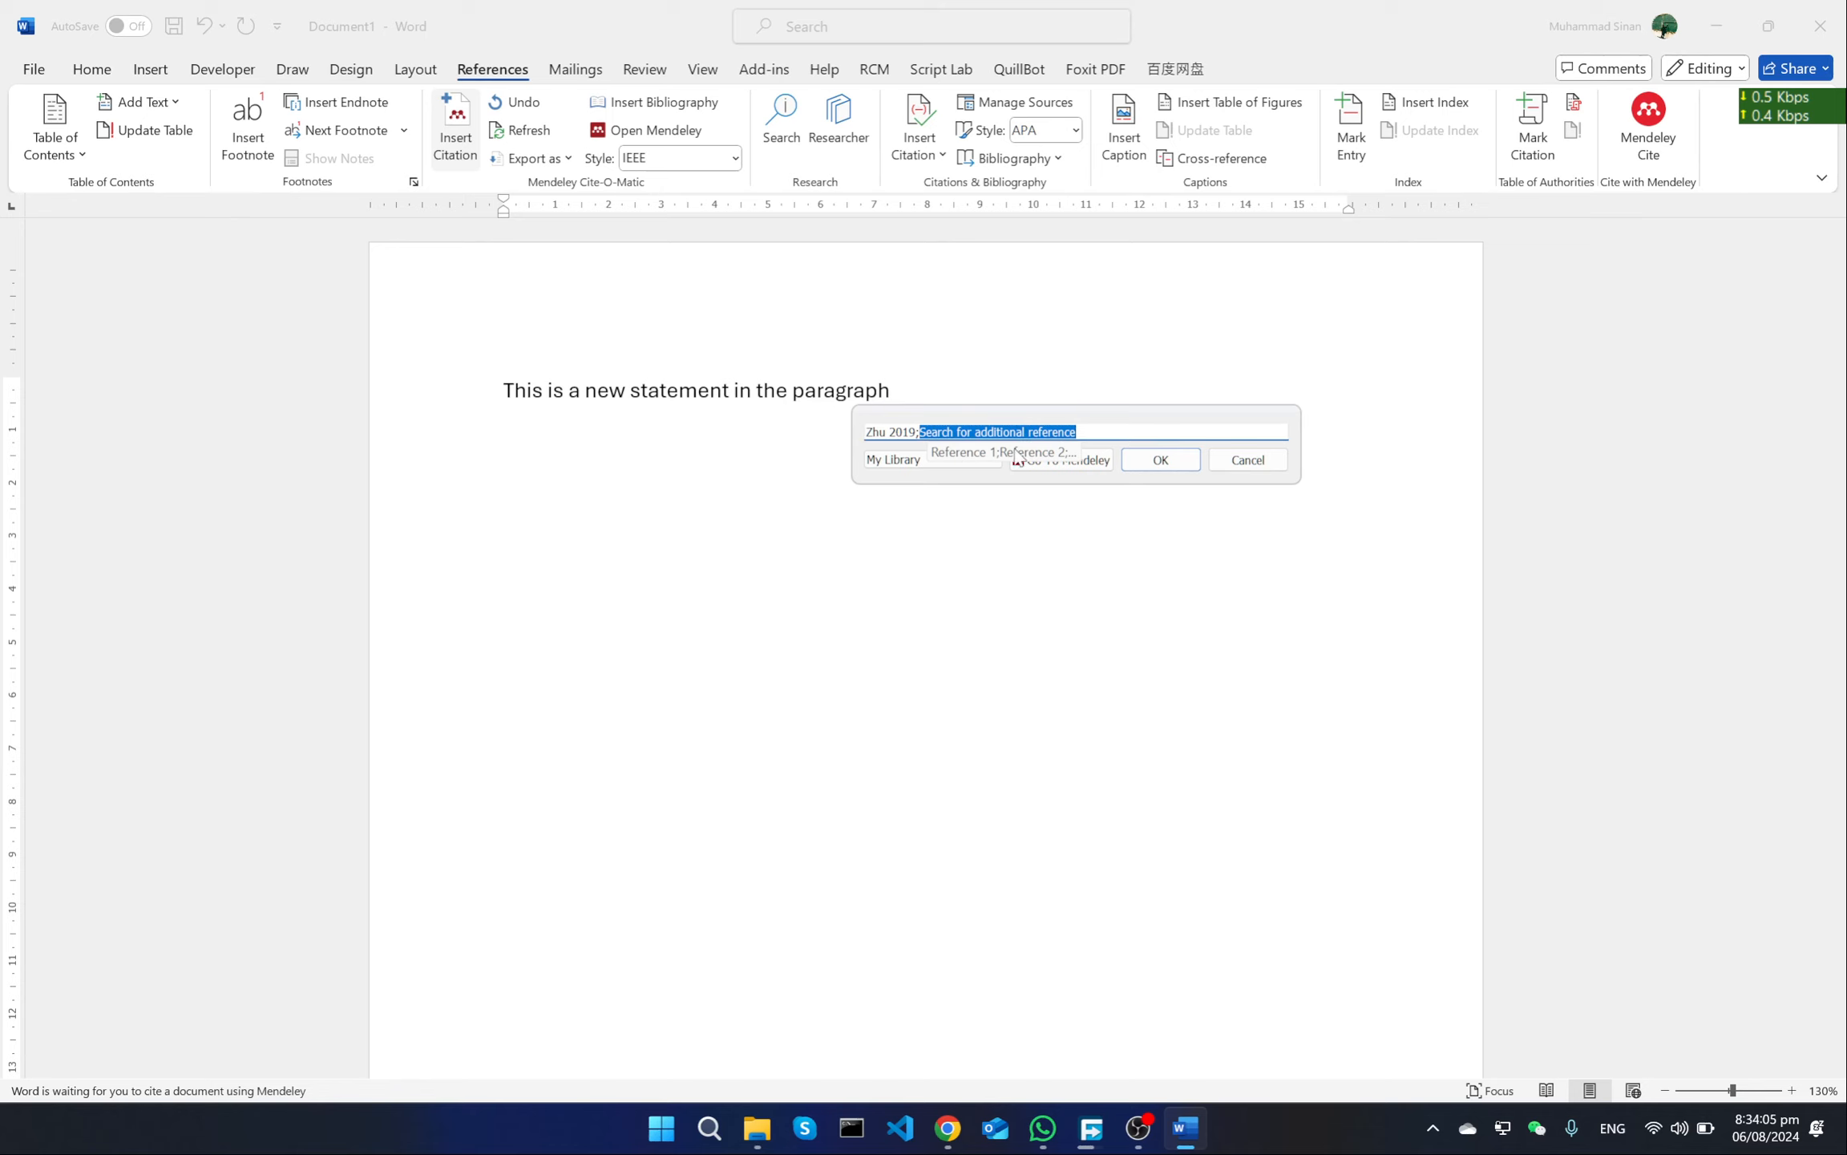
pyautogui.click(1171, 465)
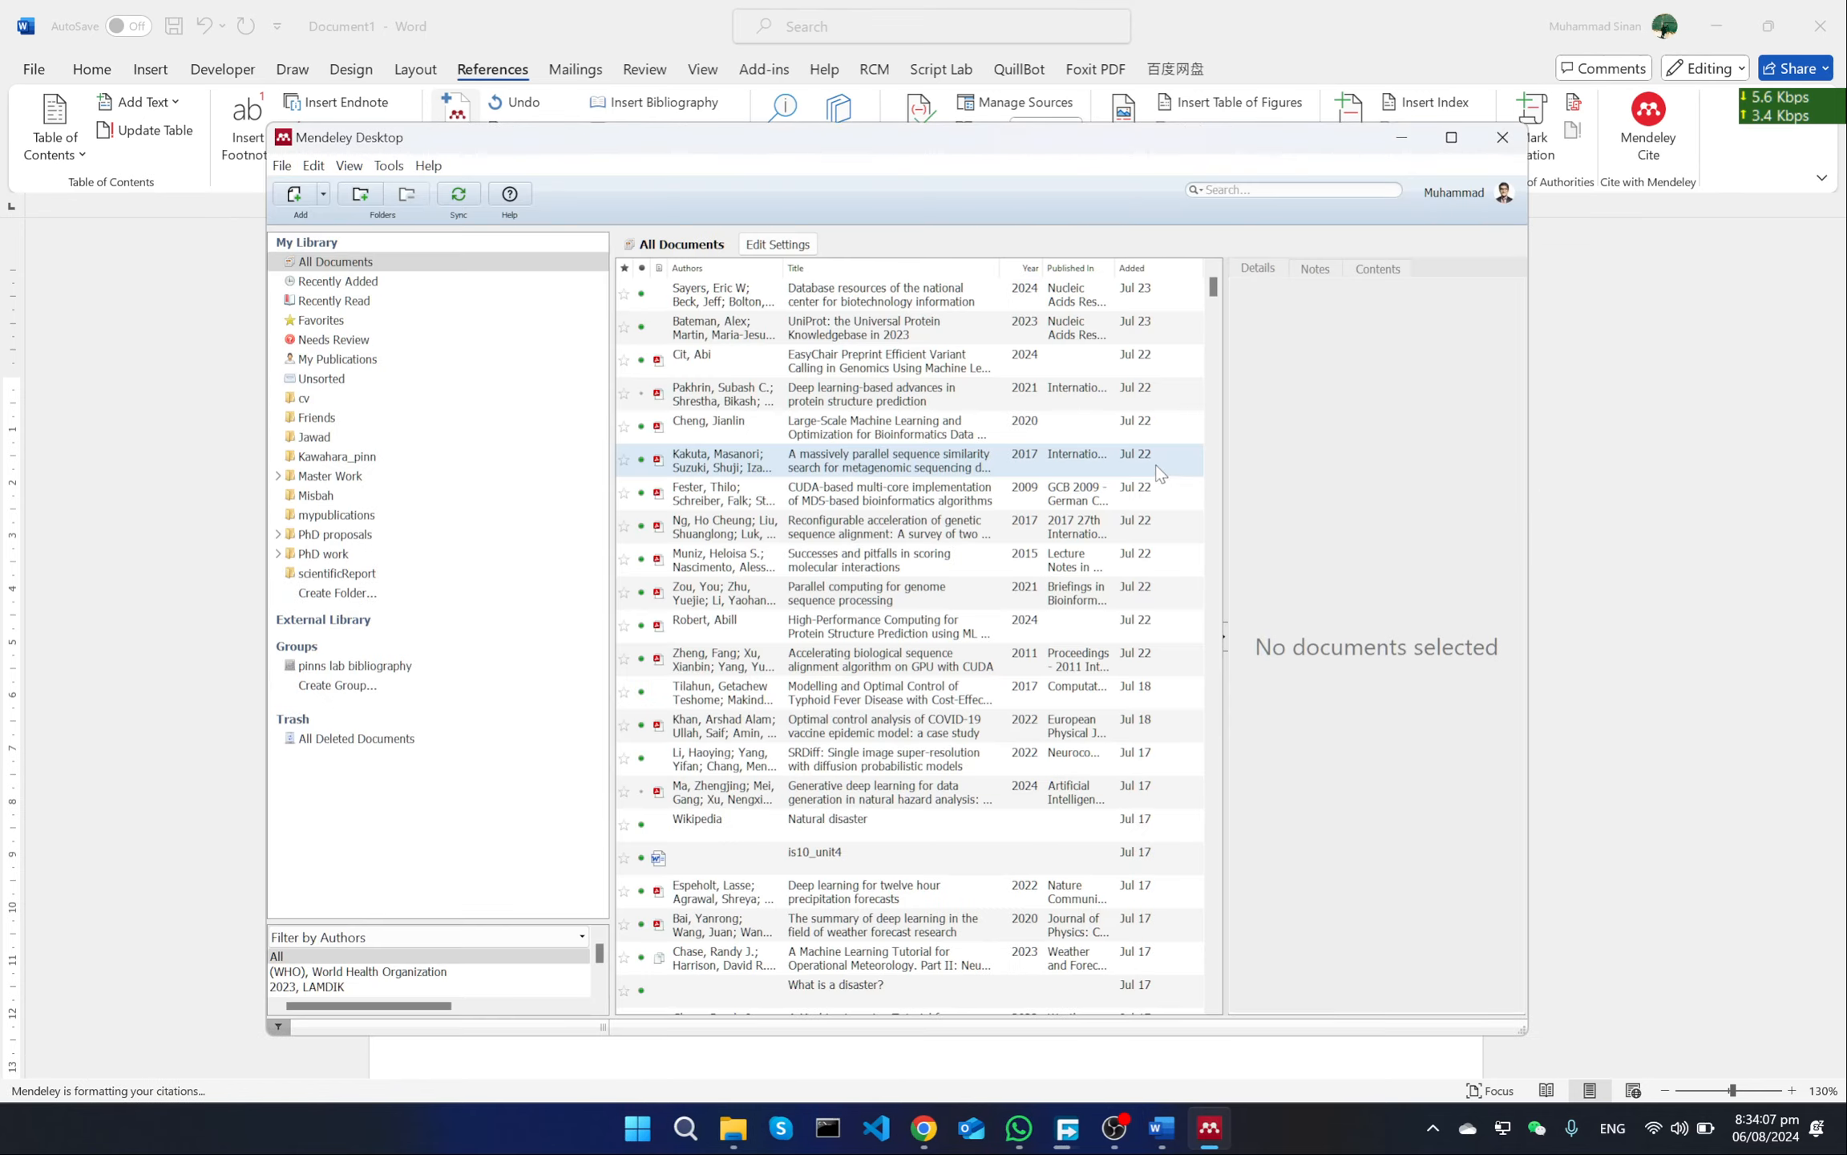
pyautogui.scroll(-7, 950, 400)
pyautogui.scroll(7, 949, 399)
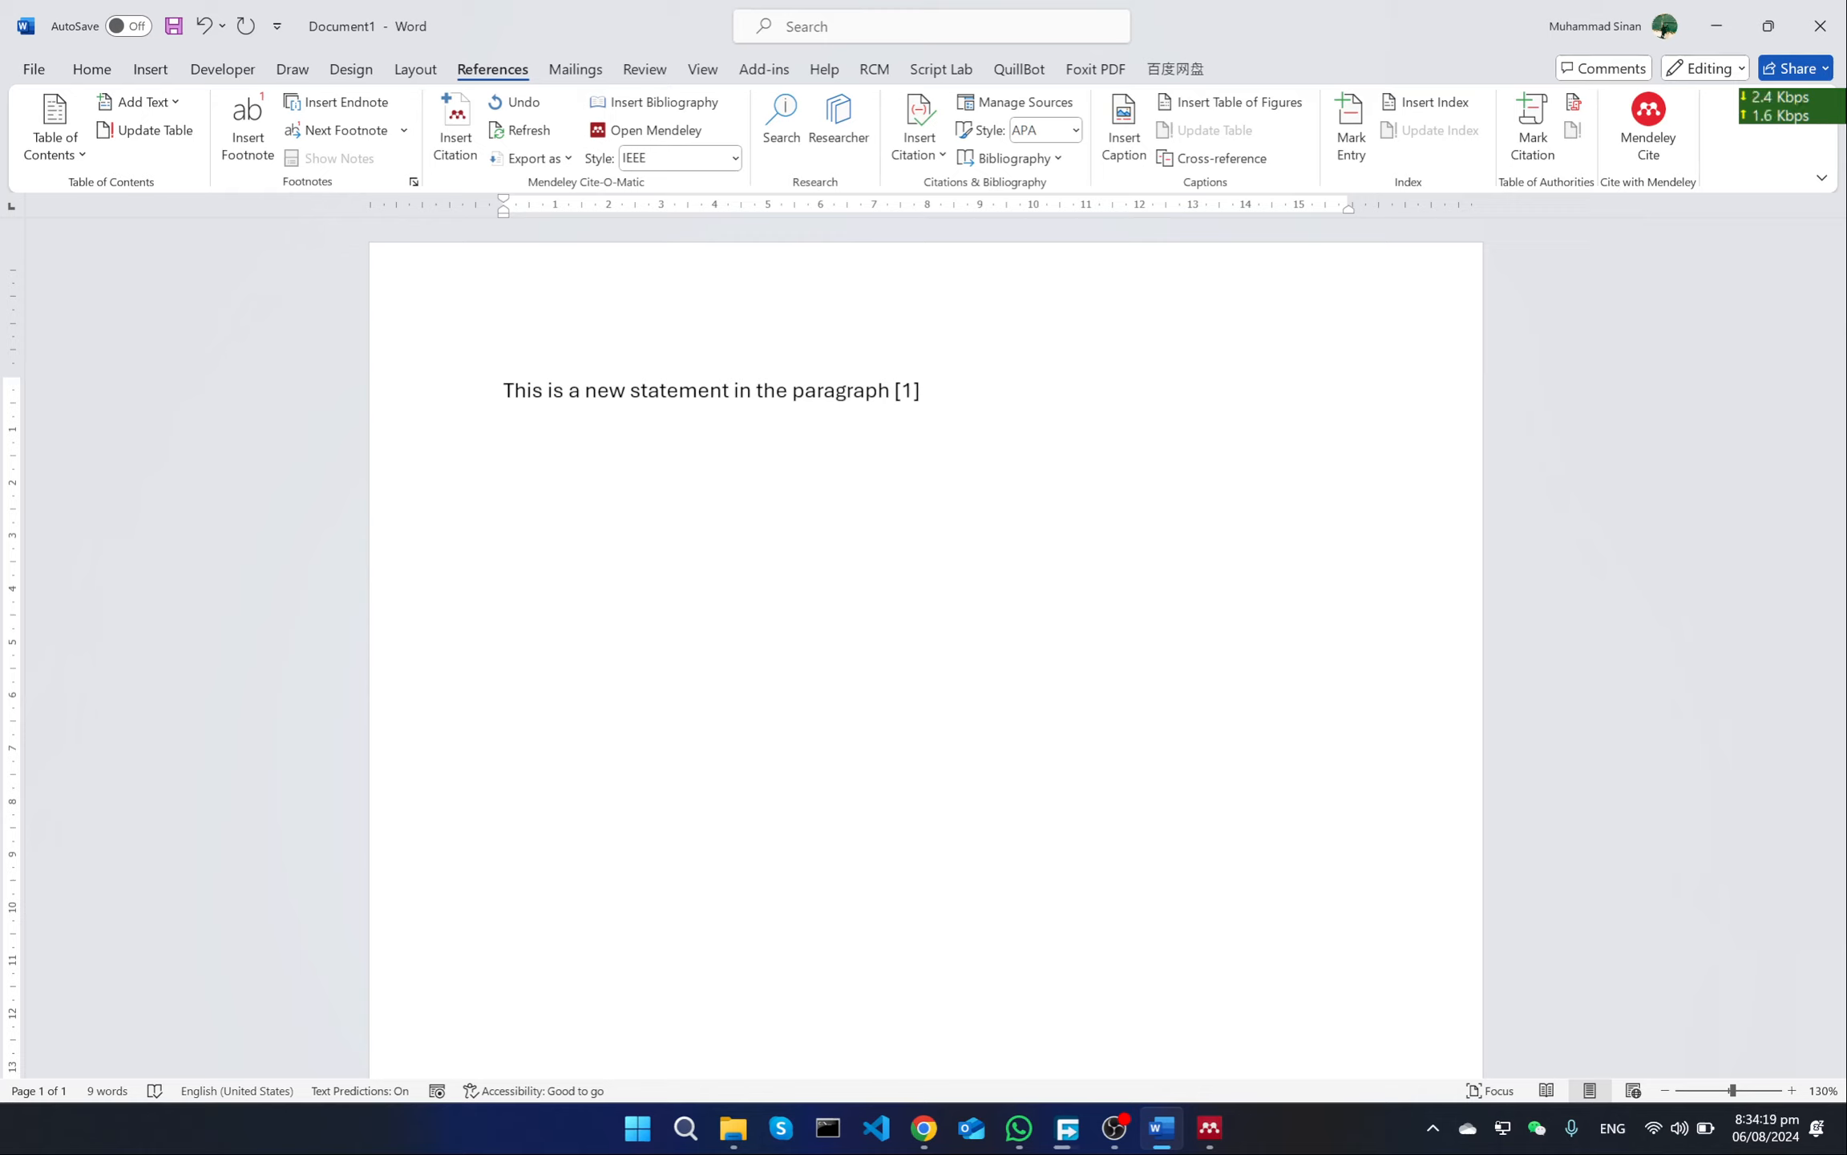
# Step: Insert a second citation from Mendeley Desktop for four papers: EasyChair variant calling, protein structure prediction, metagenomic similarity search and reconfigurable genetic sequence alignment
pyautogui.click(447, 131)
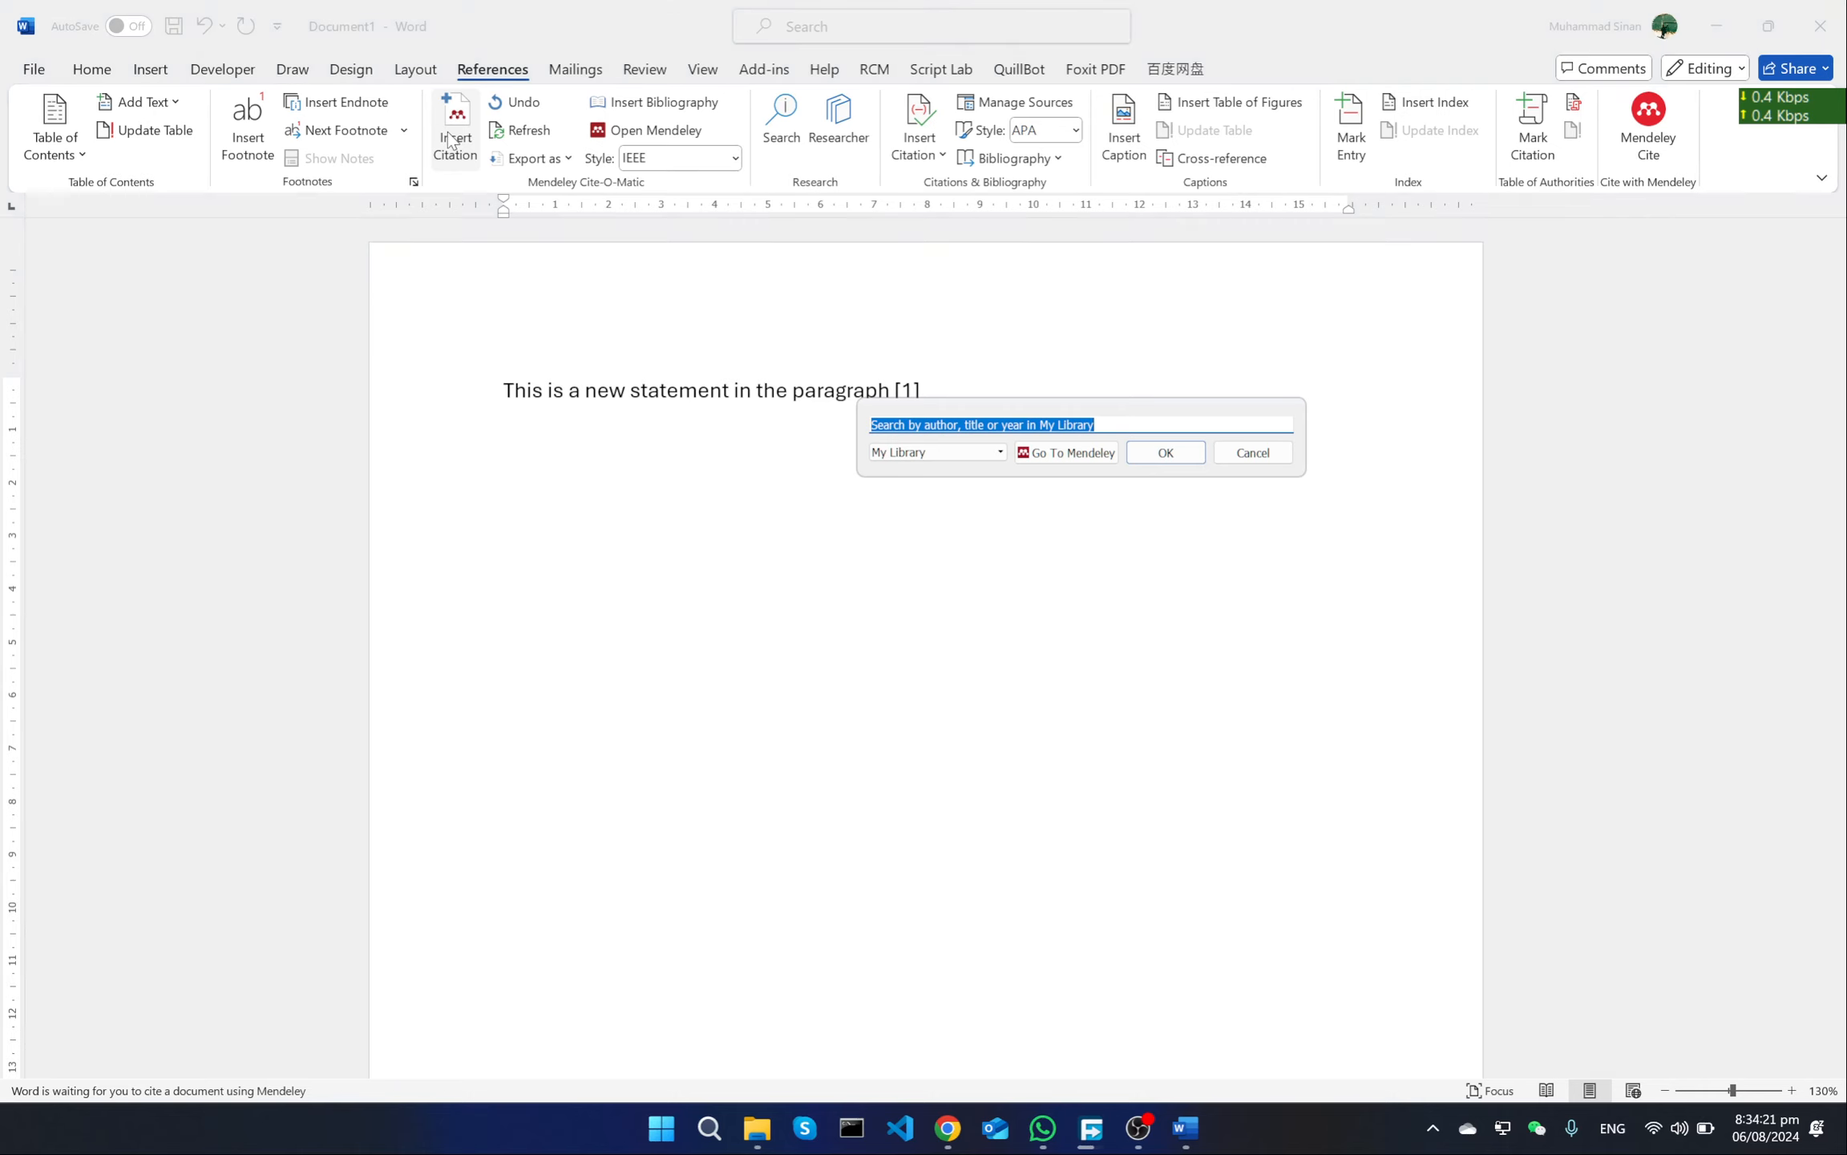
pyautogui.click(1074, 454)
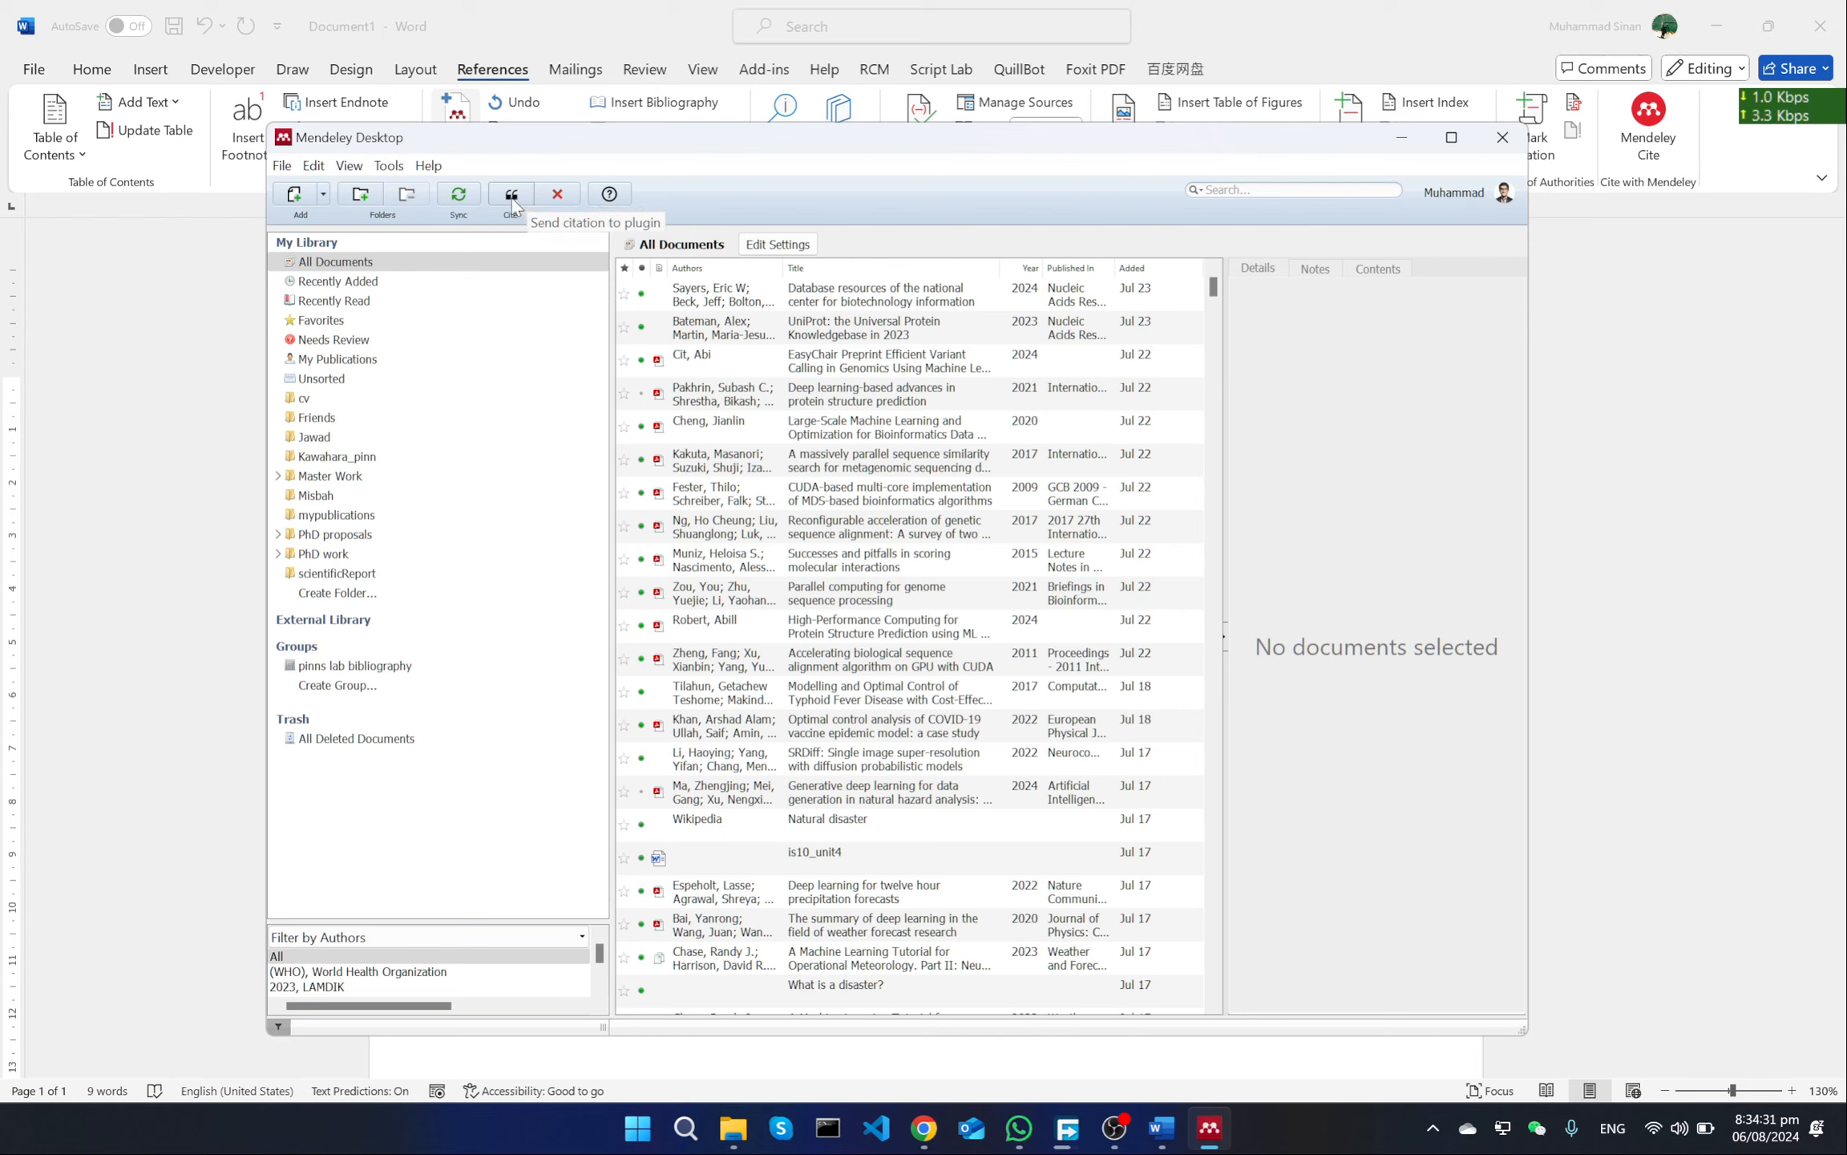
pyautogui.click(839, 365)
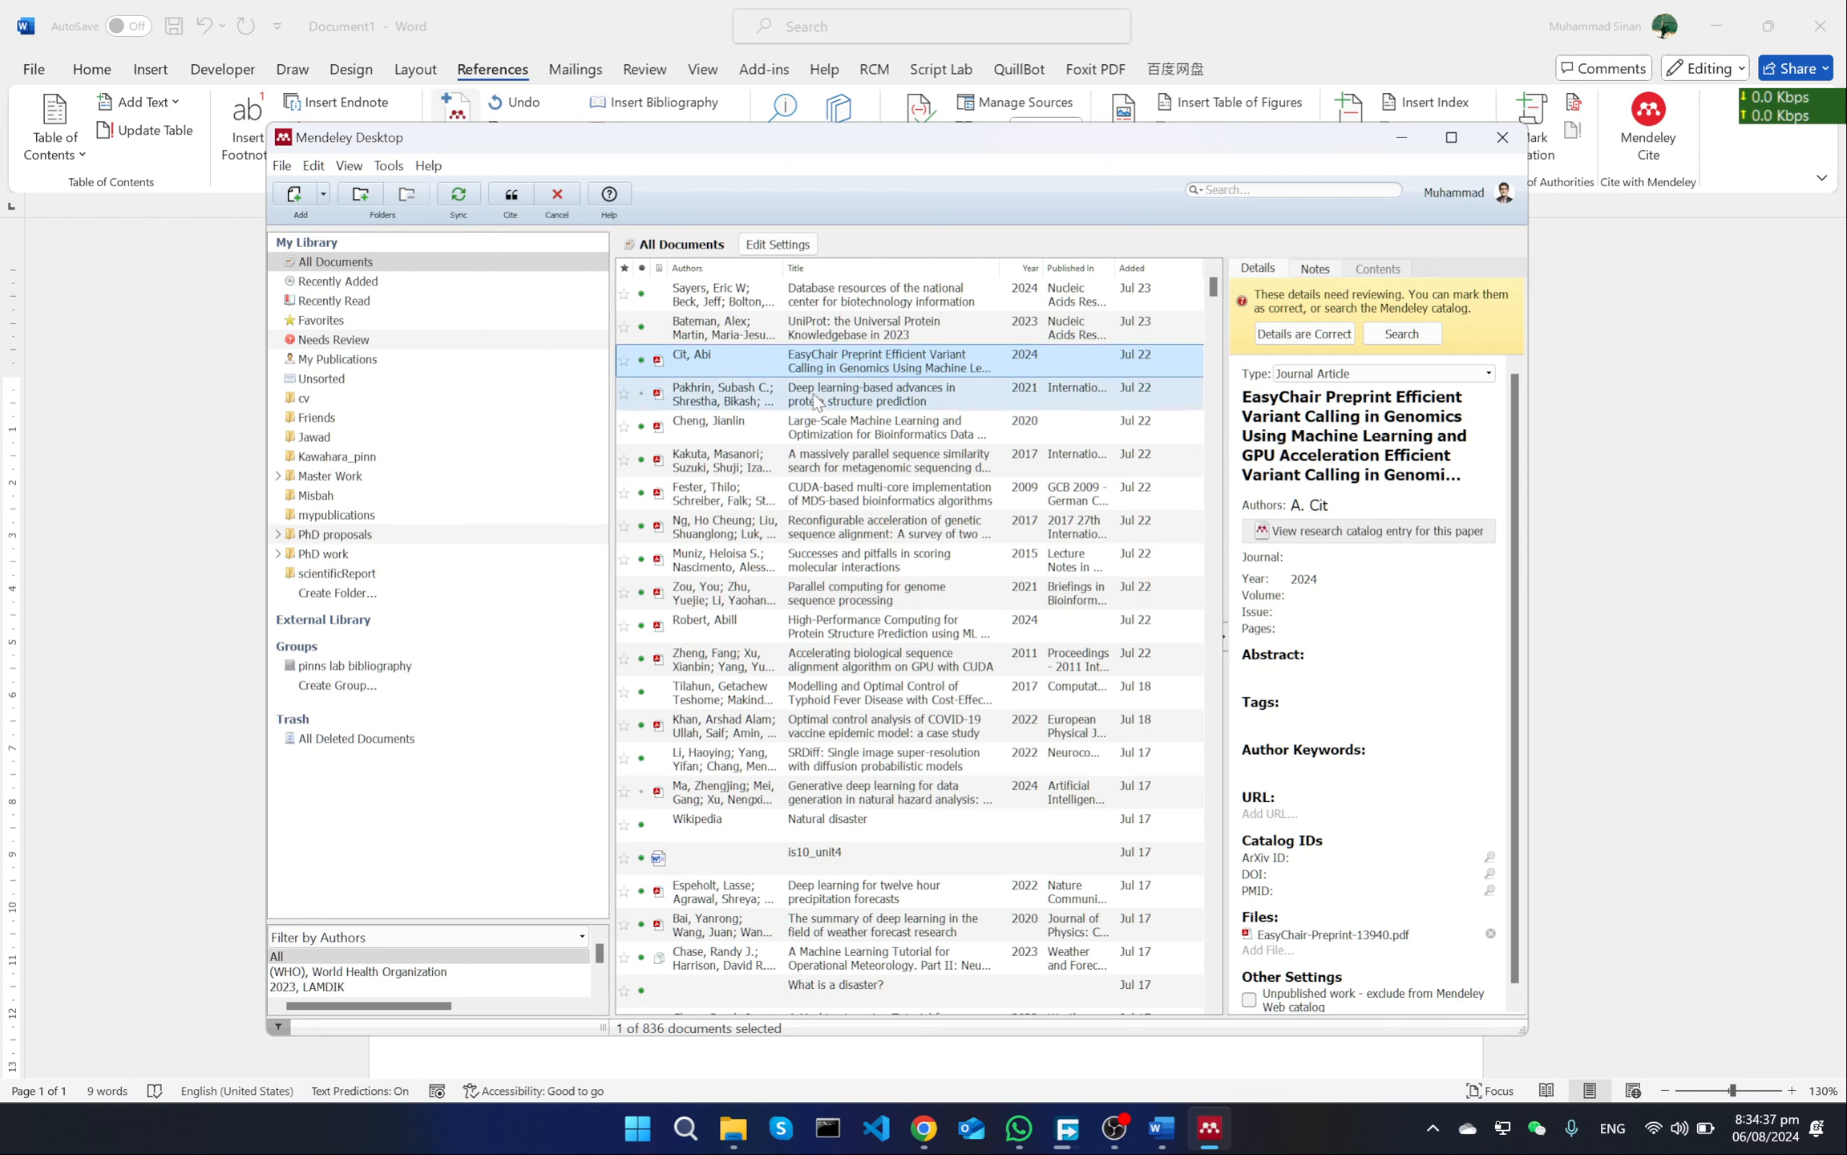
pyautogui.keyDown('ctrl'); pyautogui.click(818, 397); pyautogui.keyUp('ctrl')
pyautogui.keyDown('ctrl'); pyautogui.click(843, 449); pyautogui.keyUp('ctrl')
pyautogui.keyDown('ctrl'); pyautogui.click(885, 536); pyautogui.keyUp('ctrl')
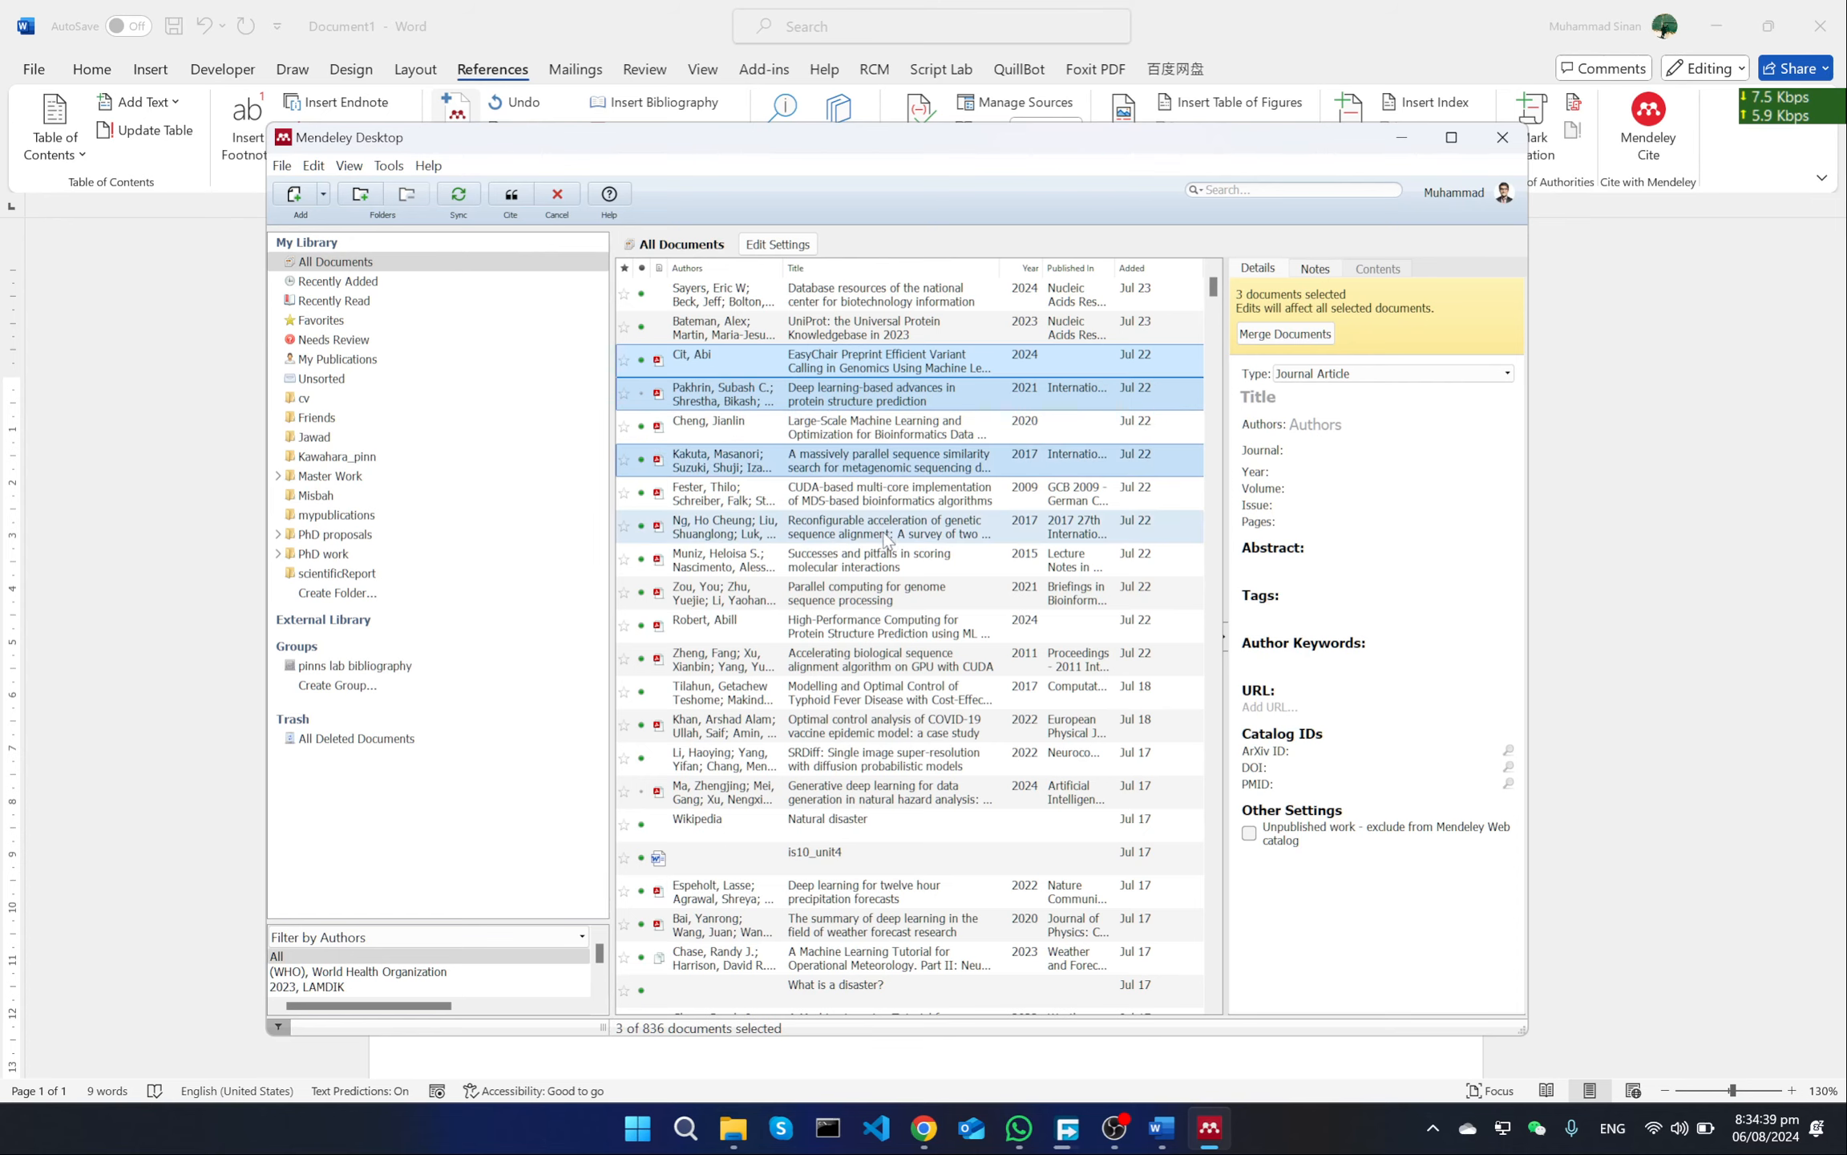
pyautogui.click(516, 198)
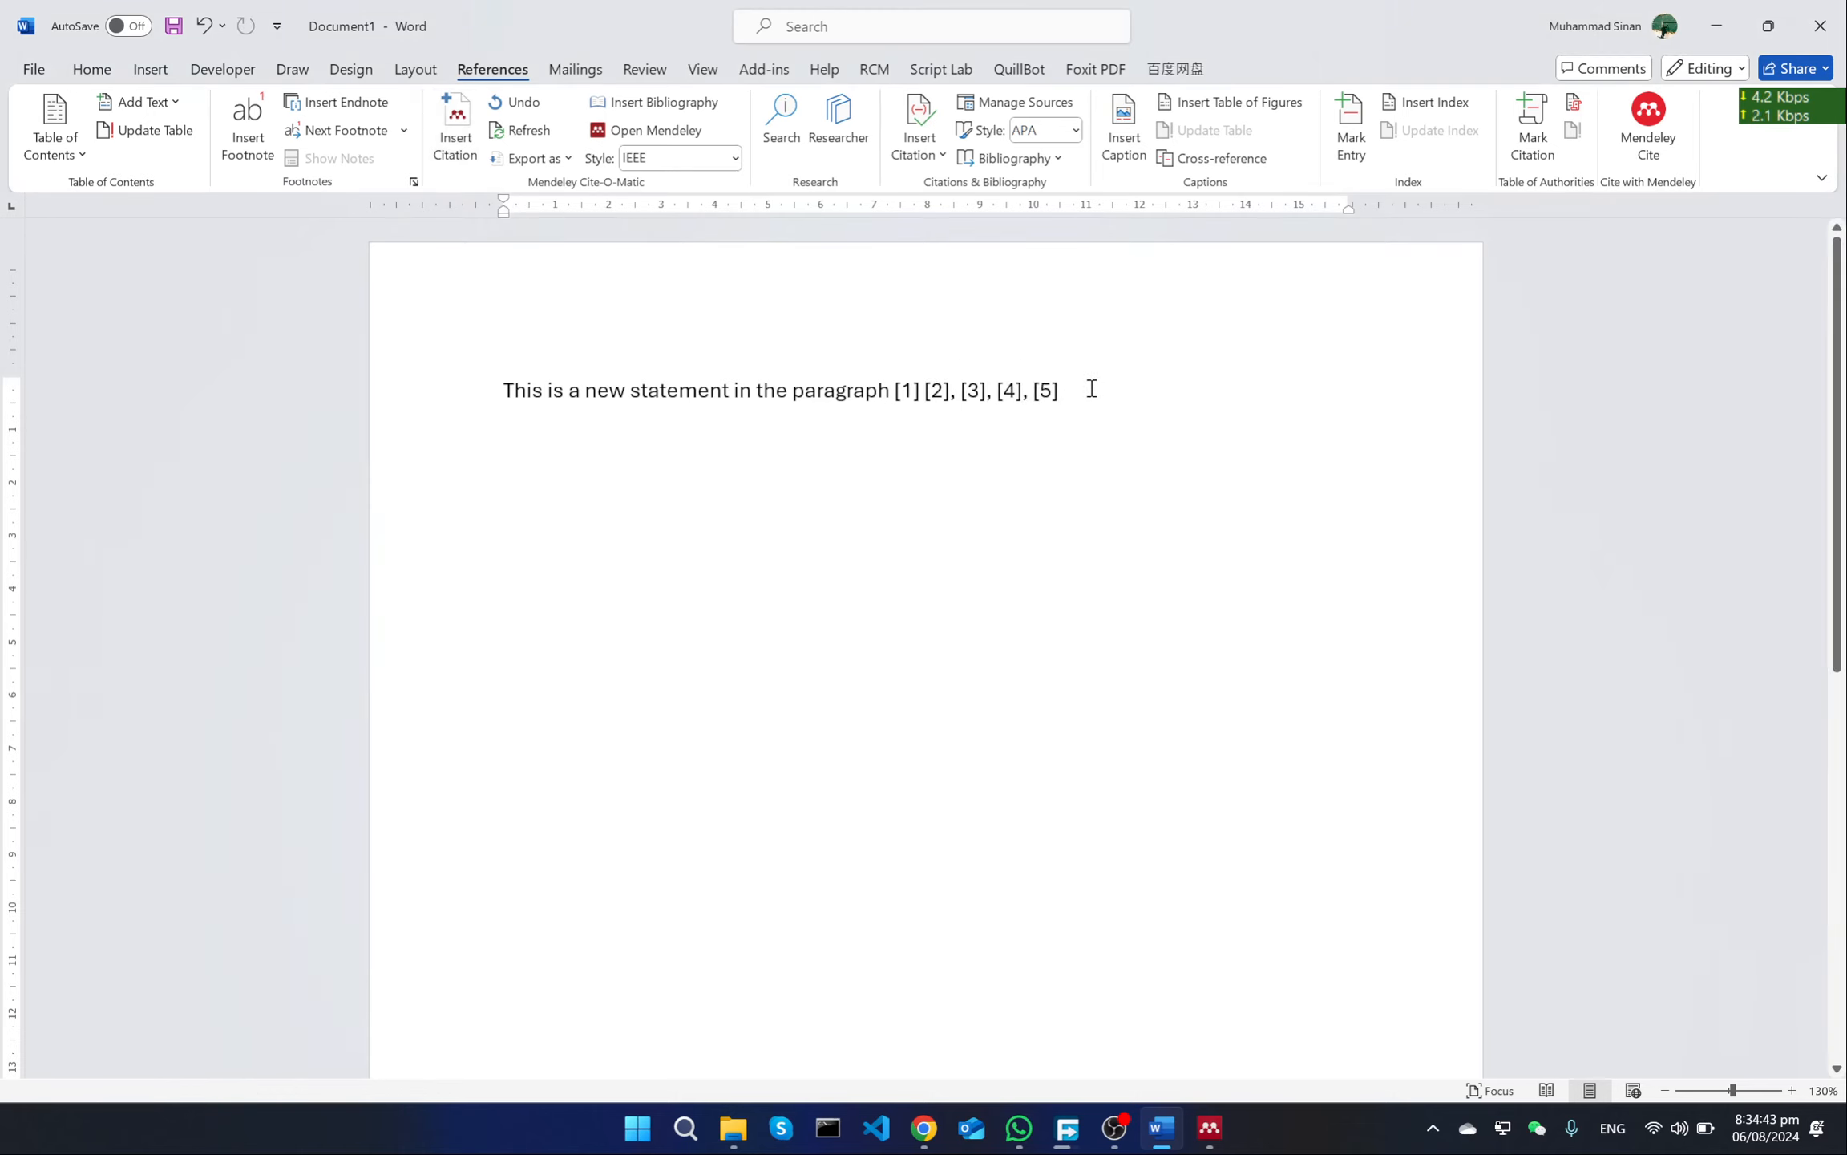
# Step: Examine the two in-text citation groups after the sentence and the list of available Mendeley citation styles
pyautogui.click(1092, 388)
pyautogui.moveTo(1092, 388); pyautogui.dragTo(928, 396)
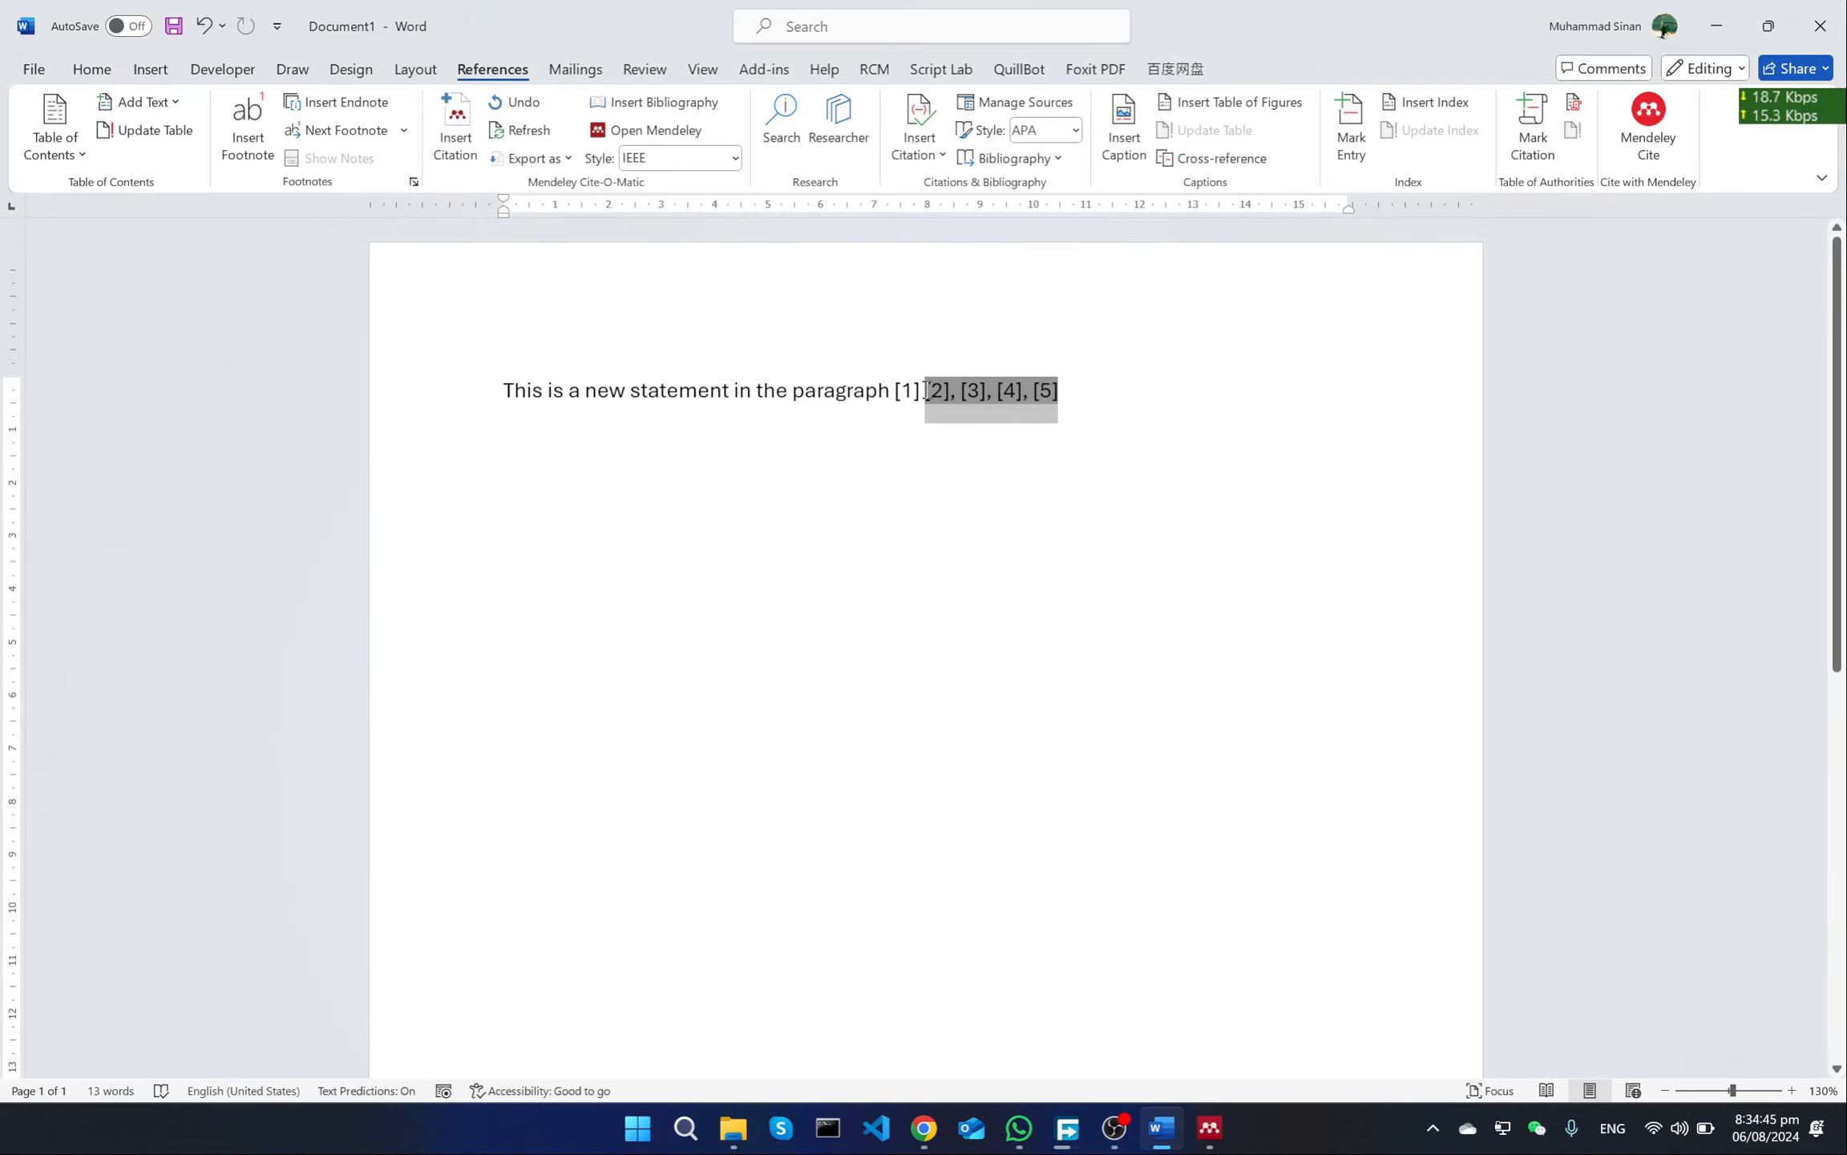
pyautogui.click(1091, 390)
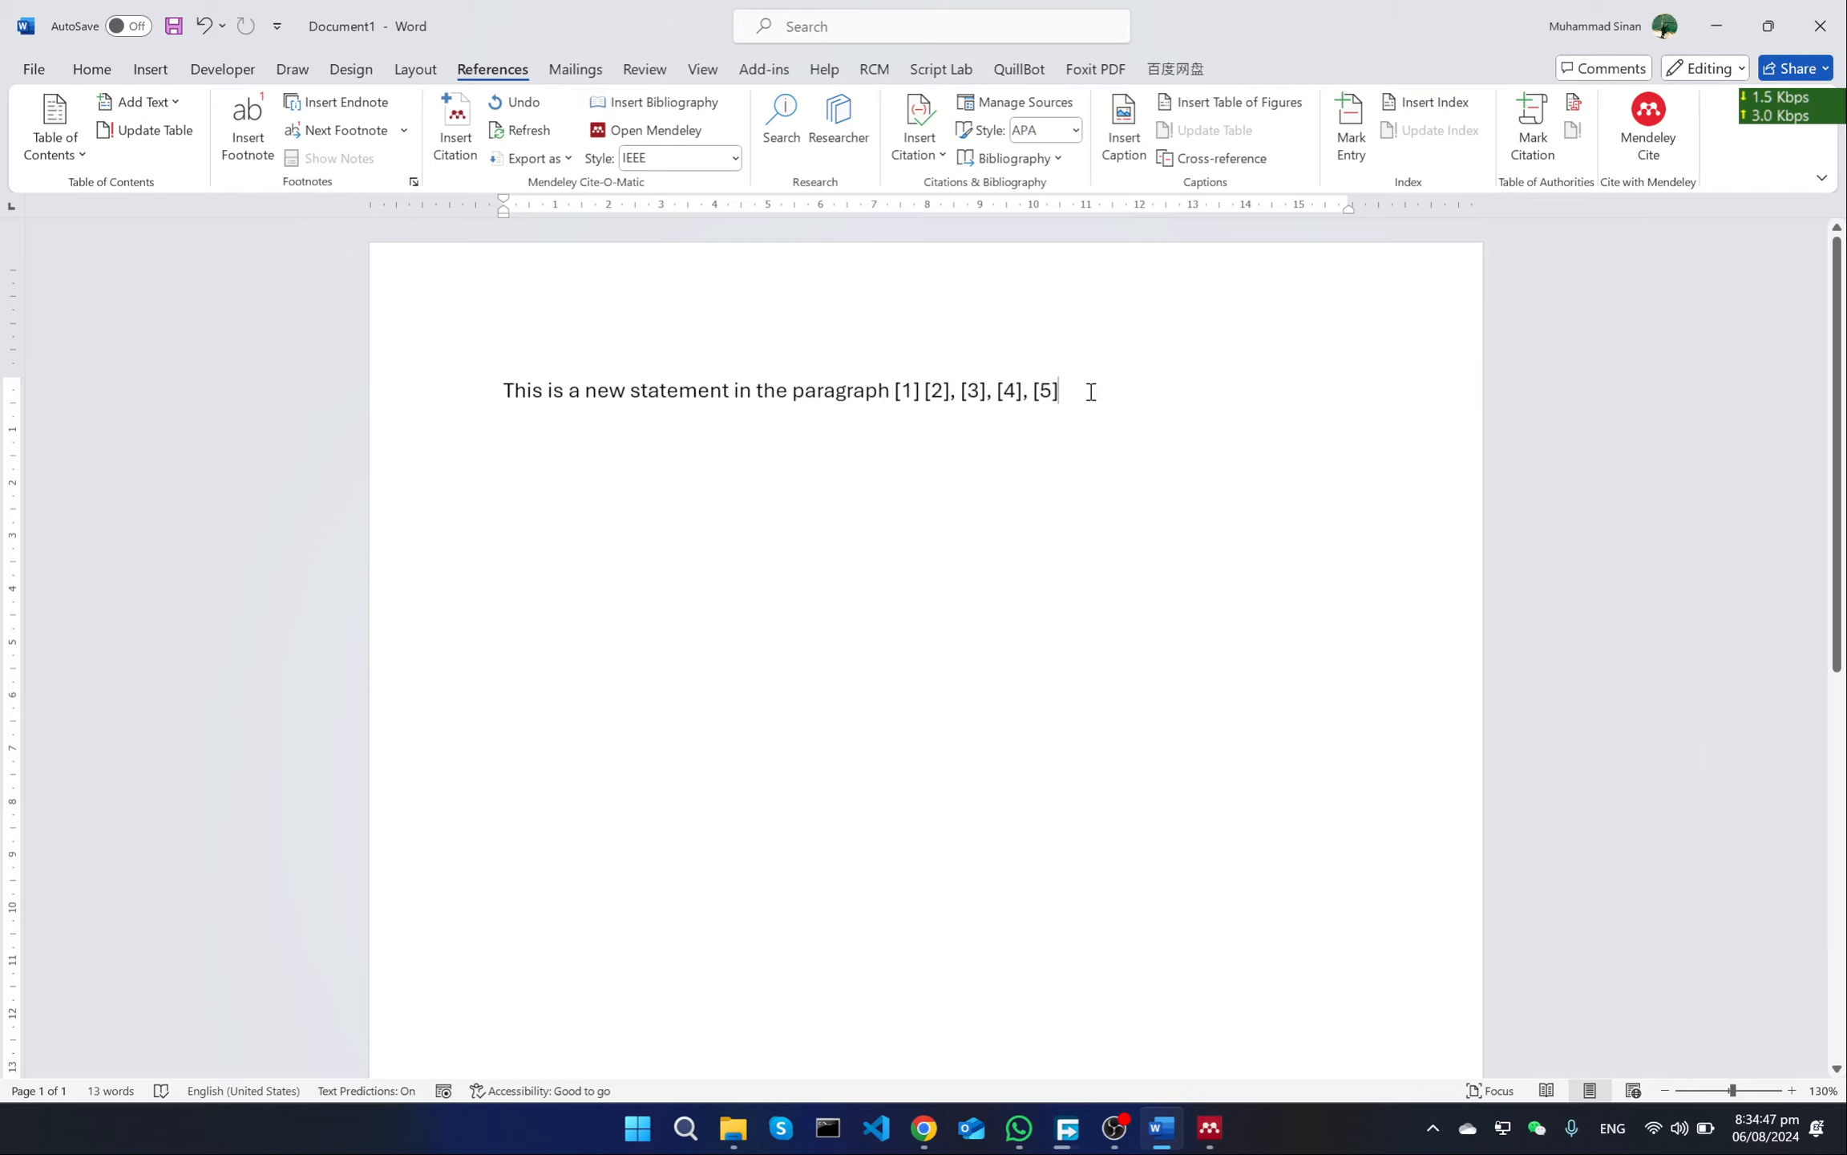
pyautogui.press('Return')
pyautogui.moveTo(1076, 396); pyautogui.dragTo(901, 398)
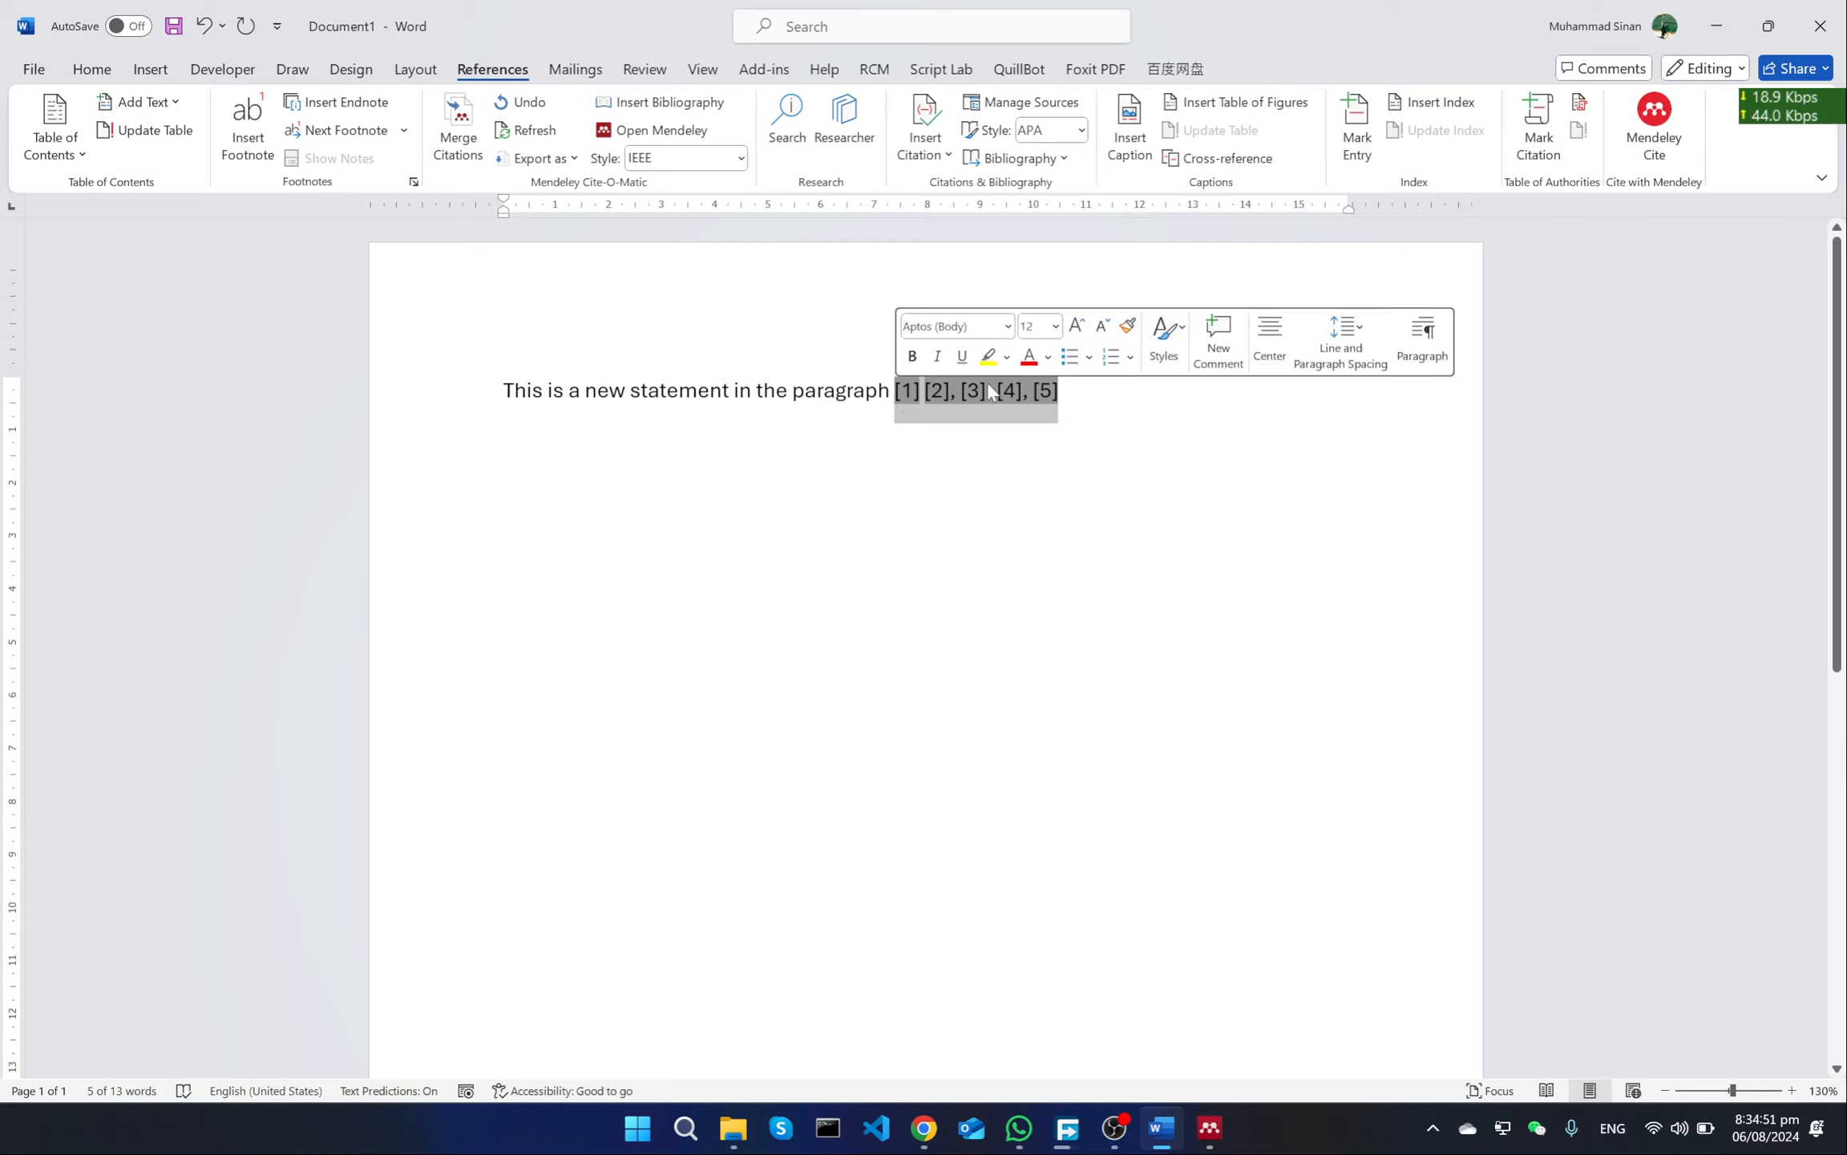
pyautogui.click(1097, 396)
pyautogui.moveTo(1076, 393); pyautogui.dragTo(1036, 392)
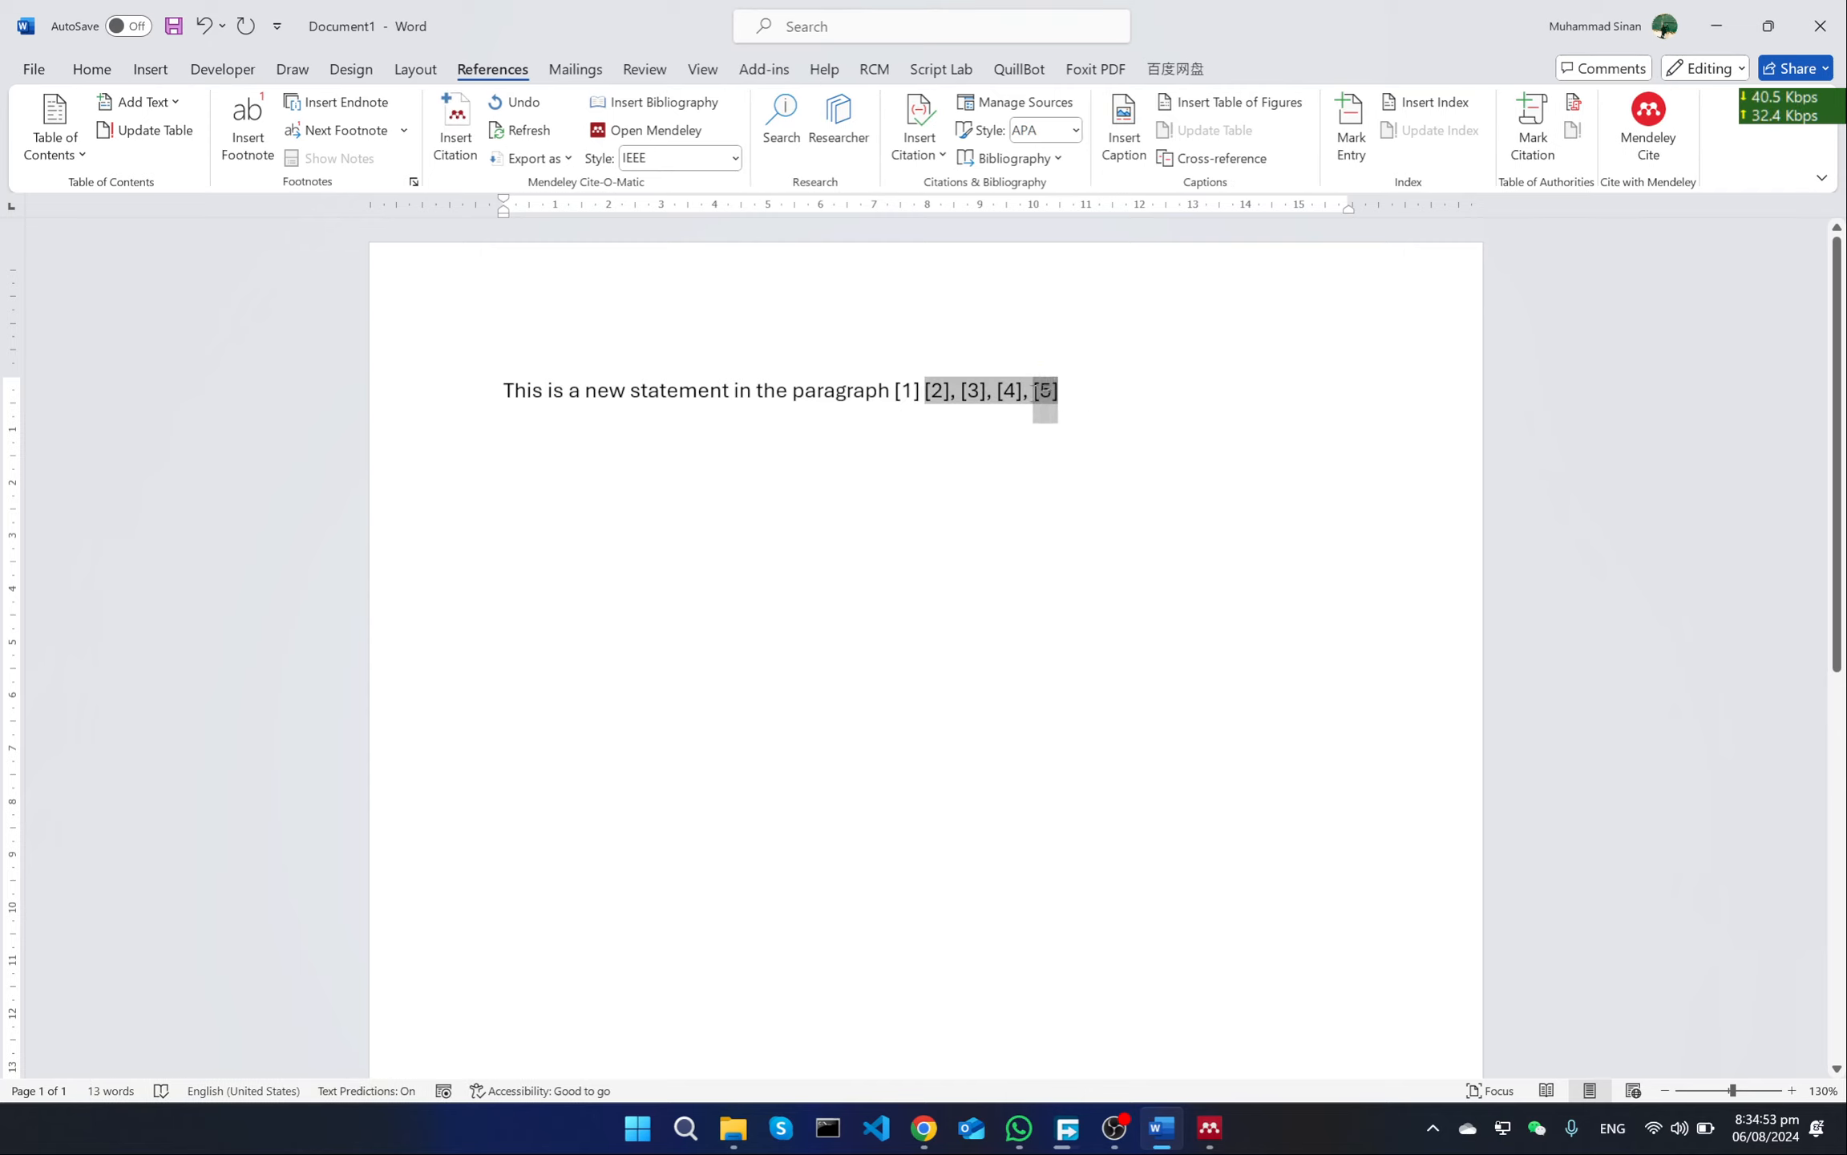
pyautogui.click(735, 158)
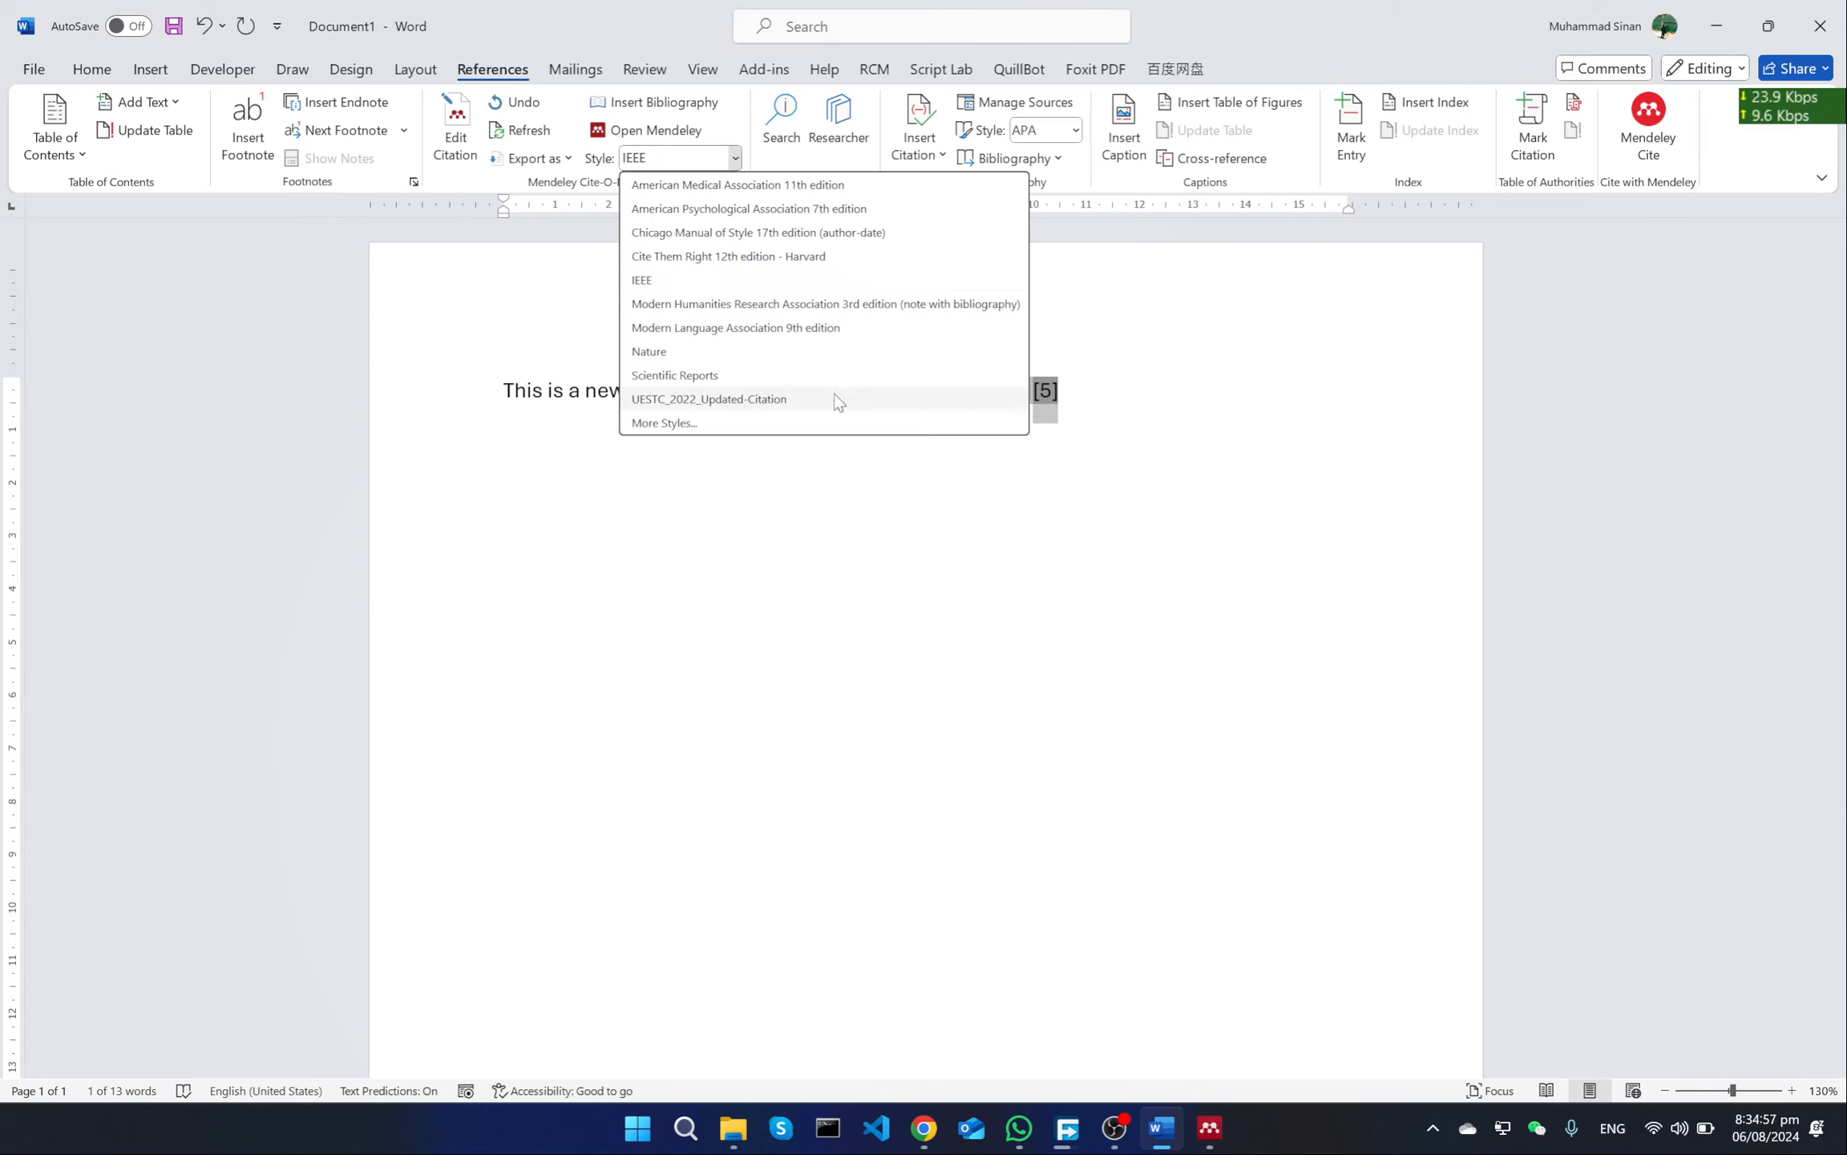
pyautogui.click(1082, 426)
# Step: Add a "Bibliography" heading several blank lines below the cited sentence, followed by a new line
pyautogui.click(1092, 391)
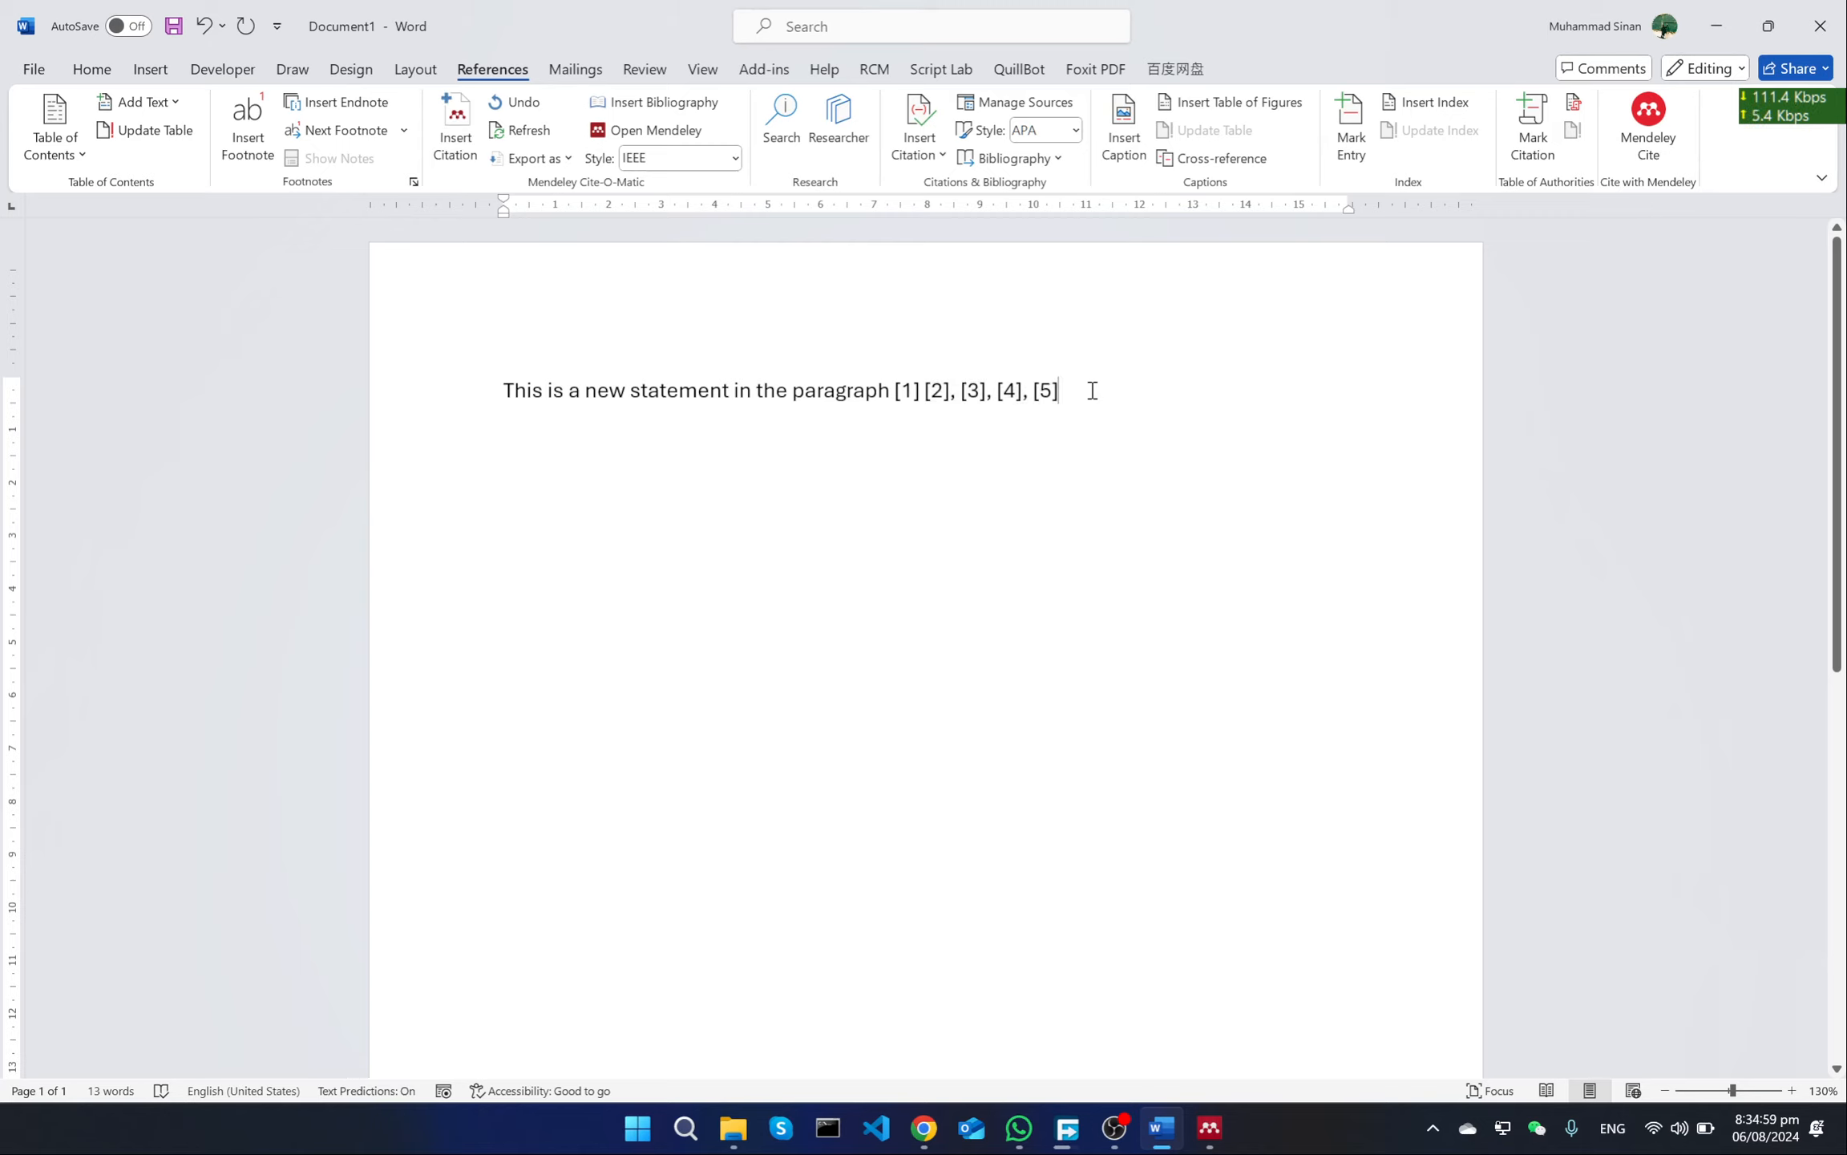
pyautogui.press('Return')
pyautogui.press('Return')
pyautogui.press('Return')
pyautogui.press('Return')
pyautogui.press('Return')
pyautogui.press('Return')
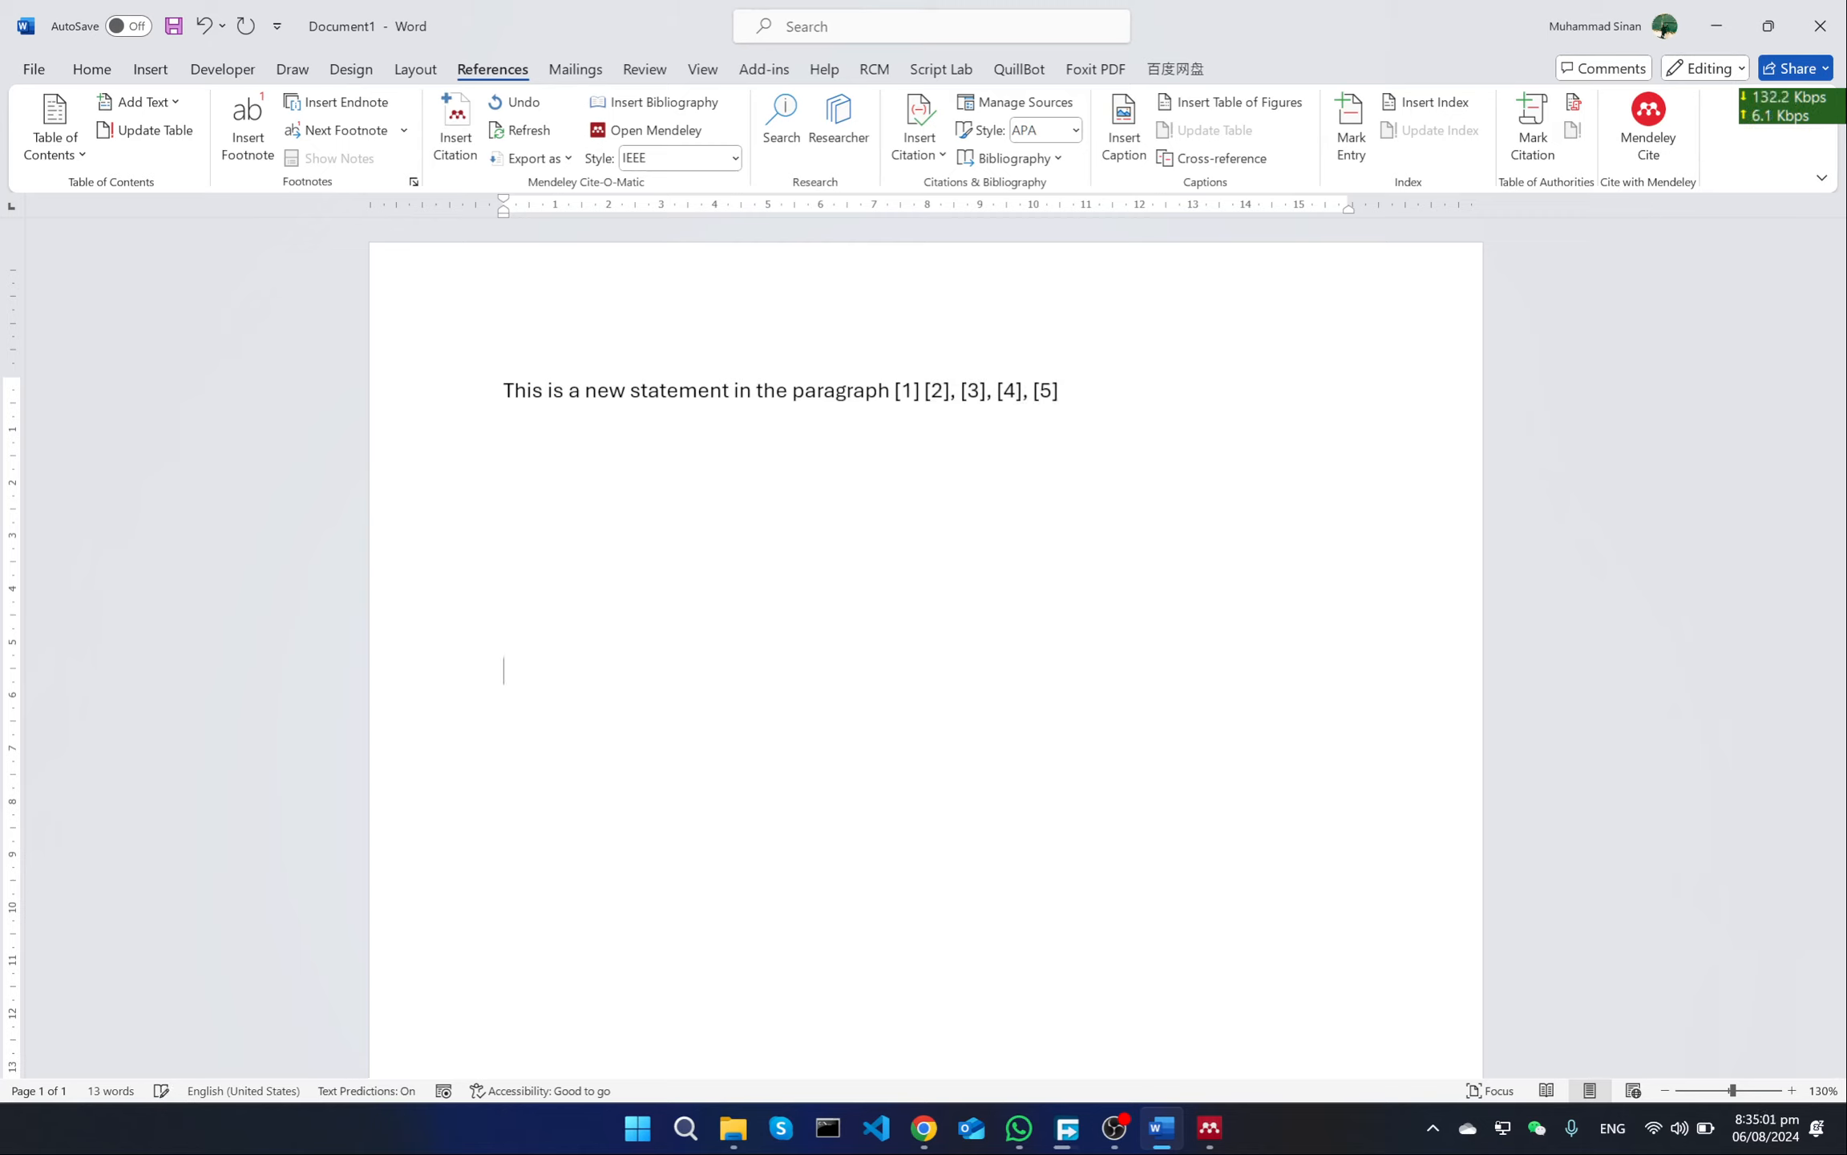
pyautogui.write('Bibliol')
pyautogui.press('BackSpace')
pyautogui.write('ograpy')
pyautogui.press('BackSpace')
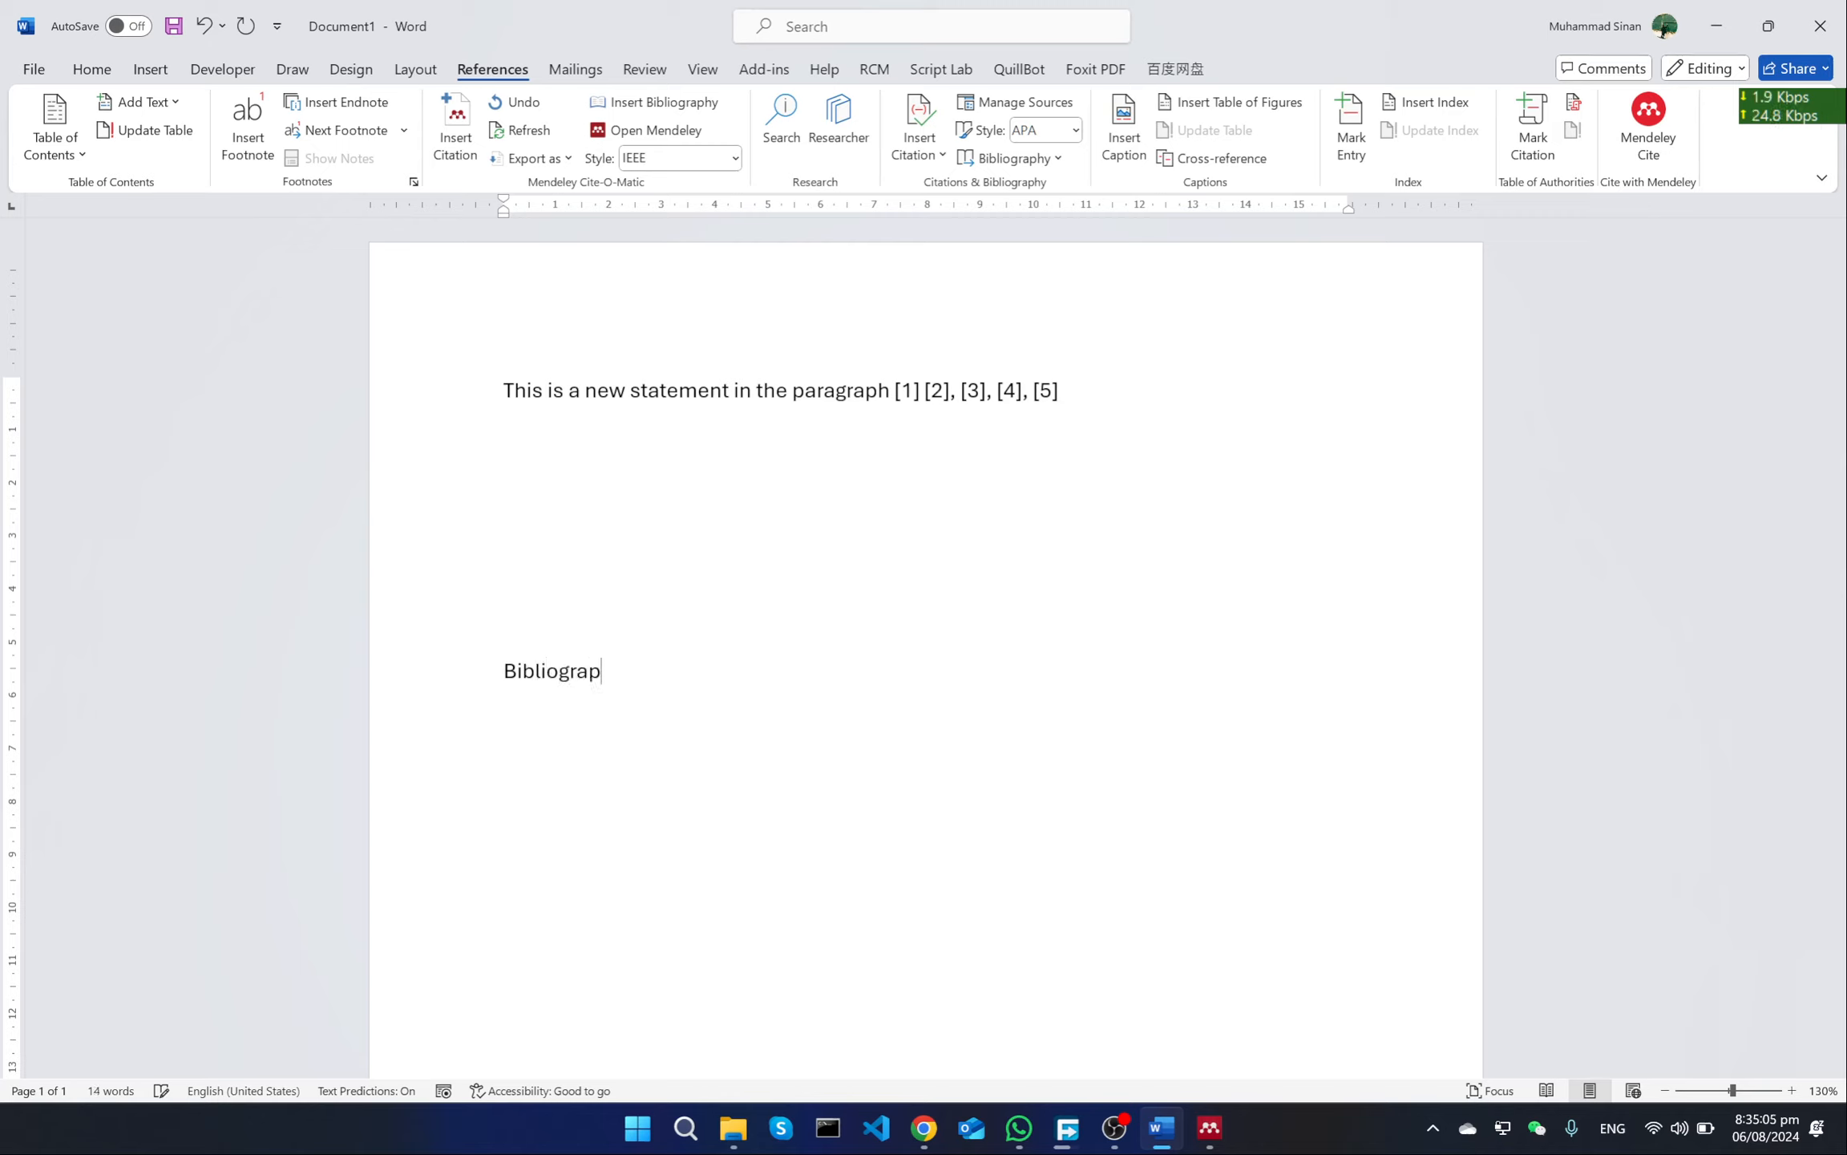
pyautogui.write('hy')
pyautogui.press('Return')
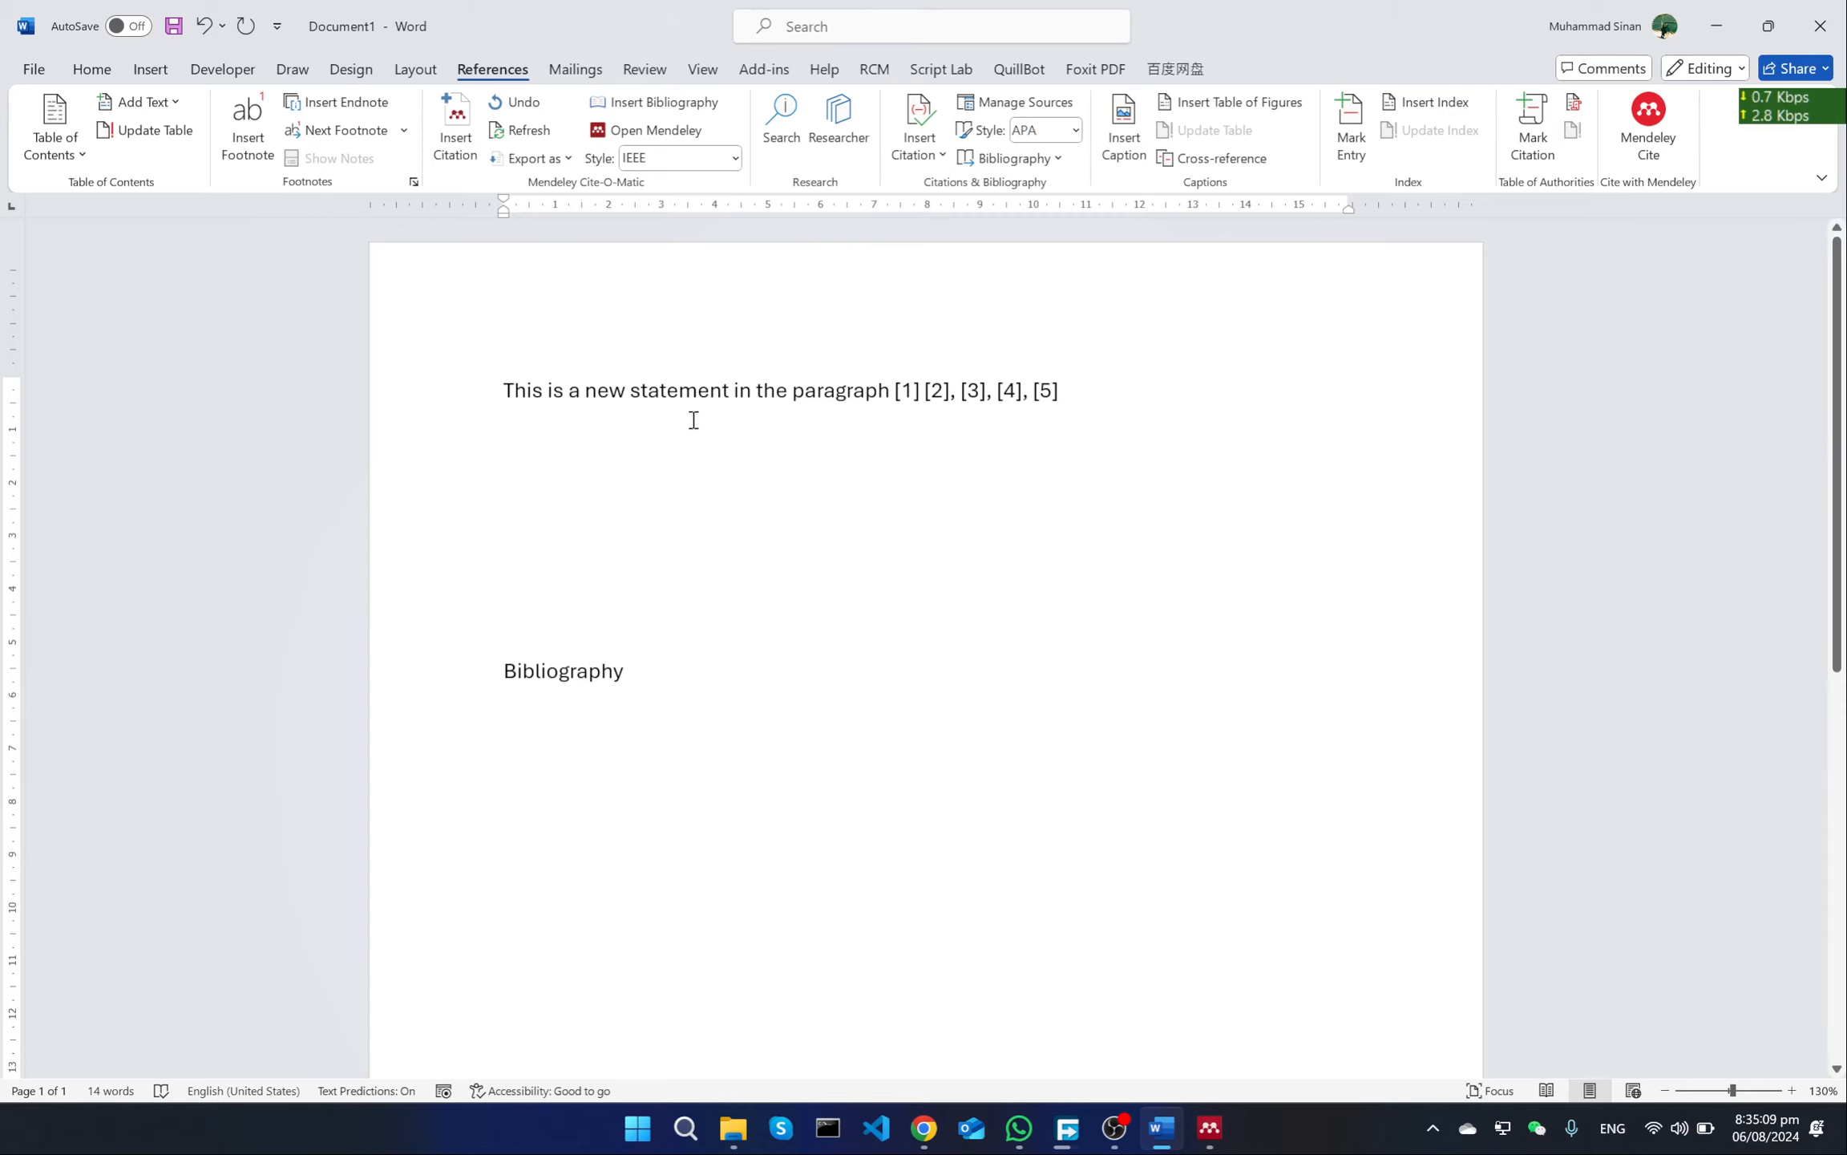
# Step: Insert the Mendeley bibliography below the Bibliography heading and review its IEEE-formatted entries
pyautogui.click(661, 111)
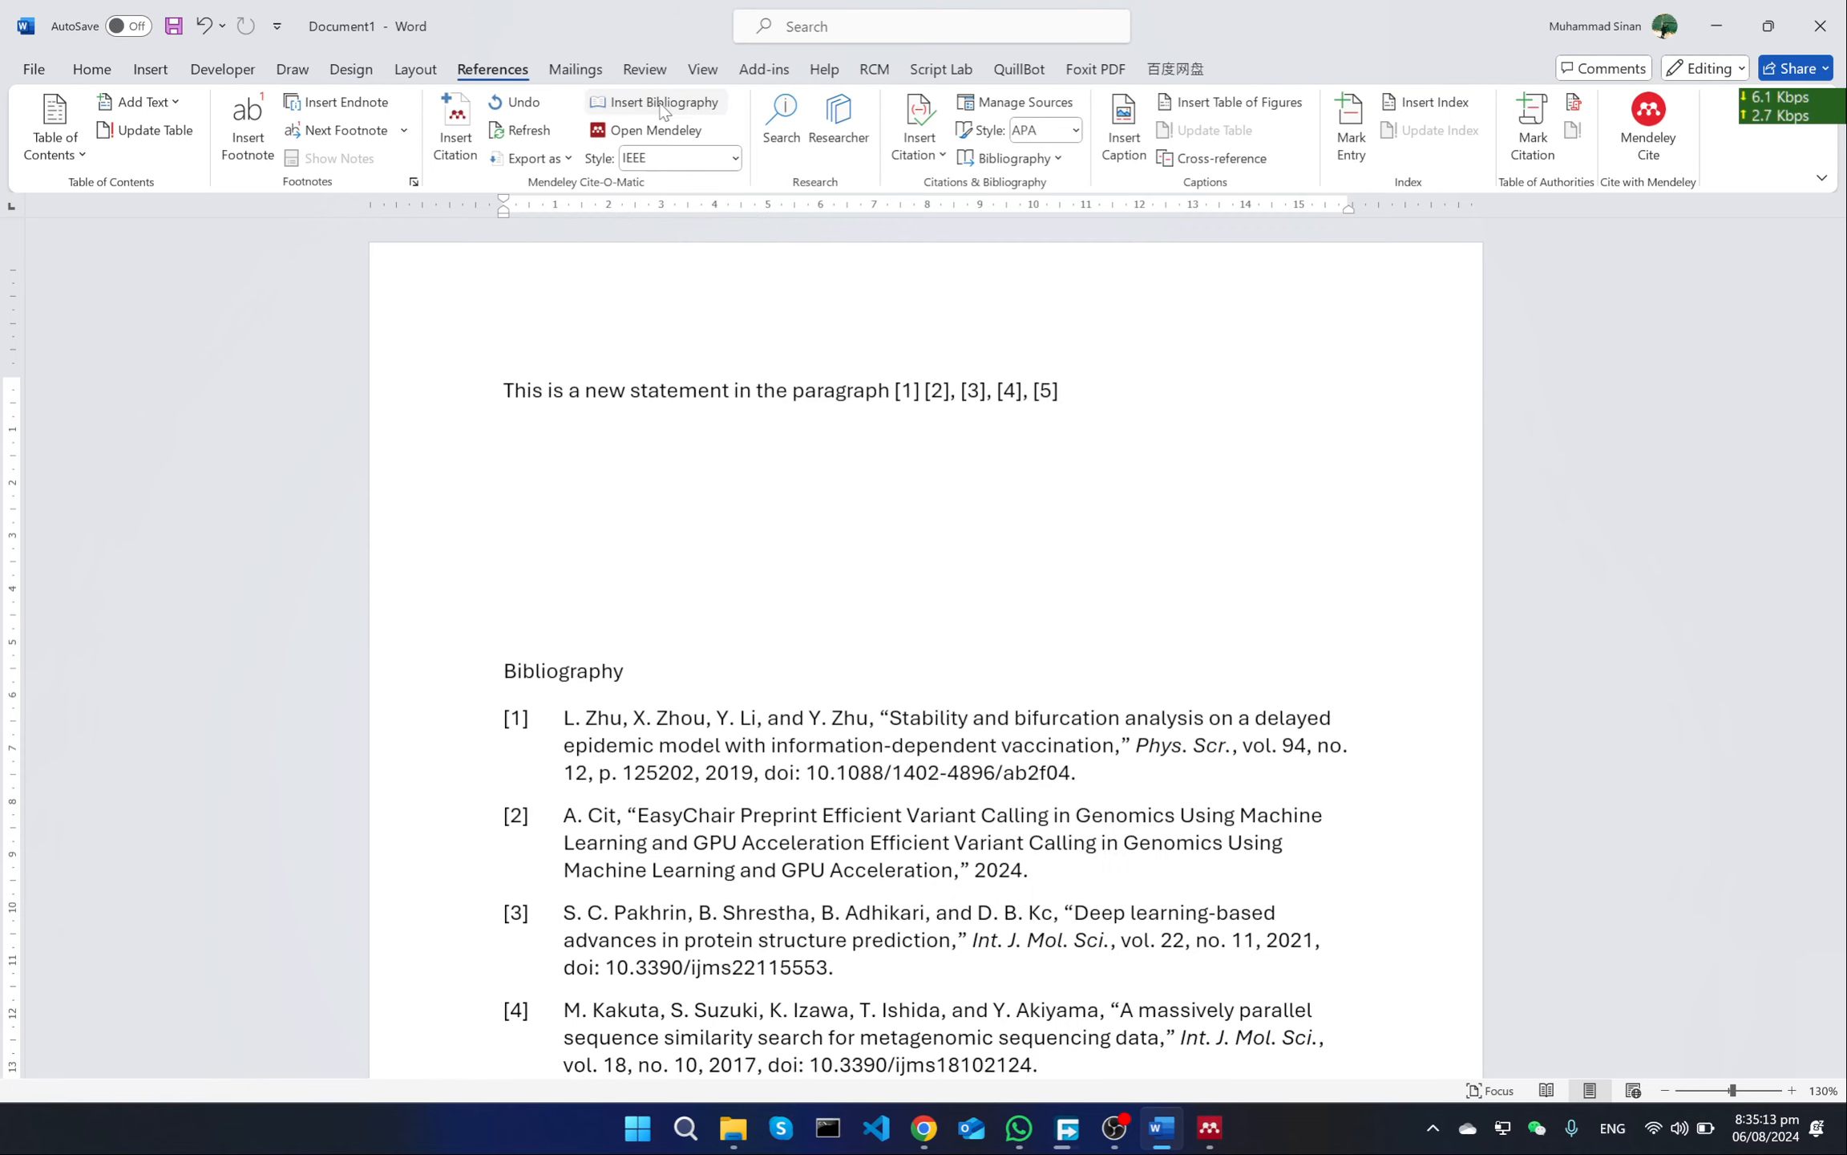
pyautogui.scroll(-3, 873, 575)
pyautogui.scroll(2, 872, 575)
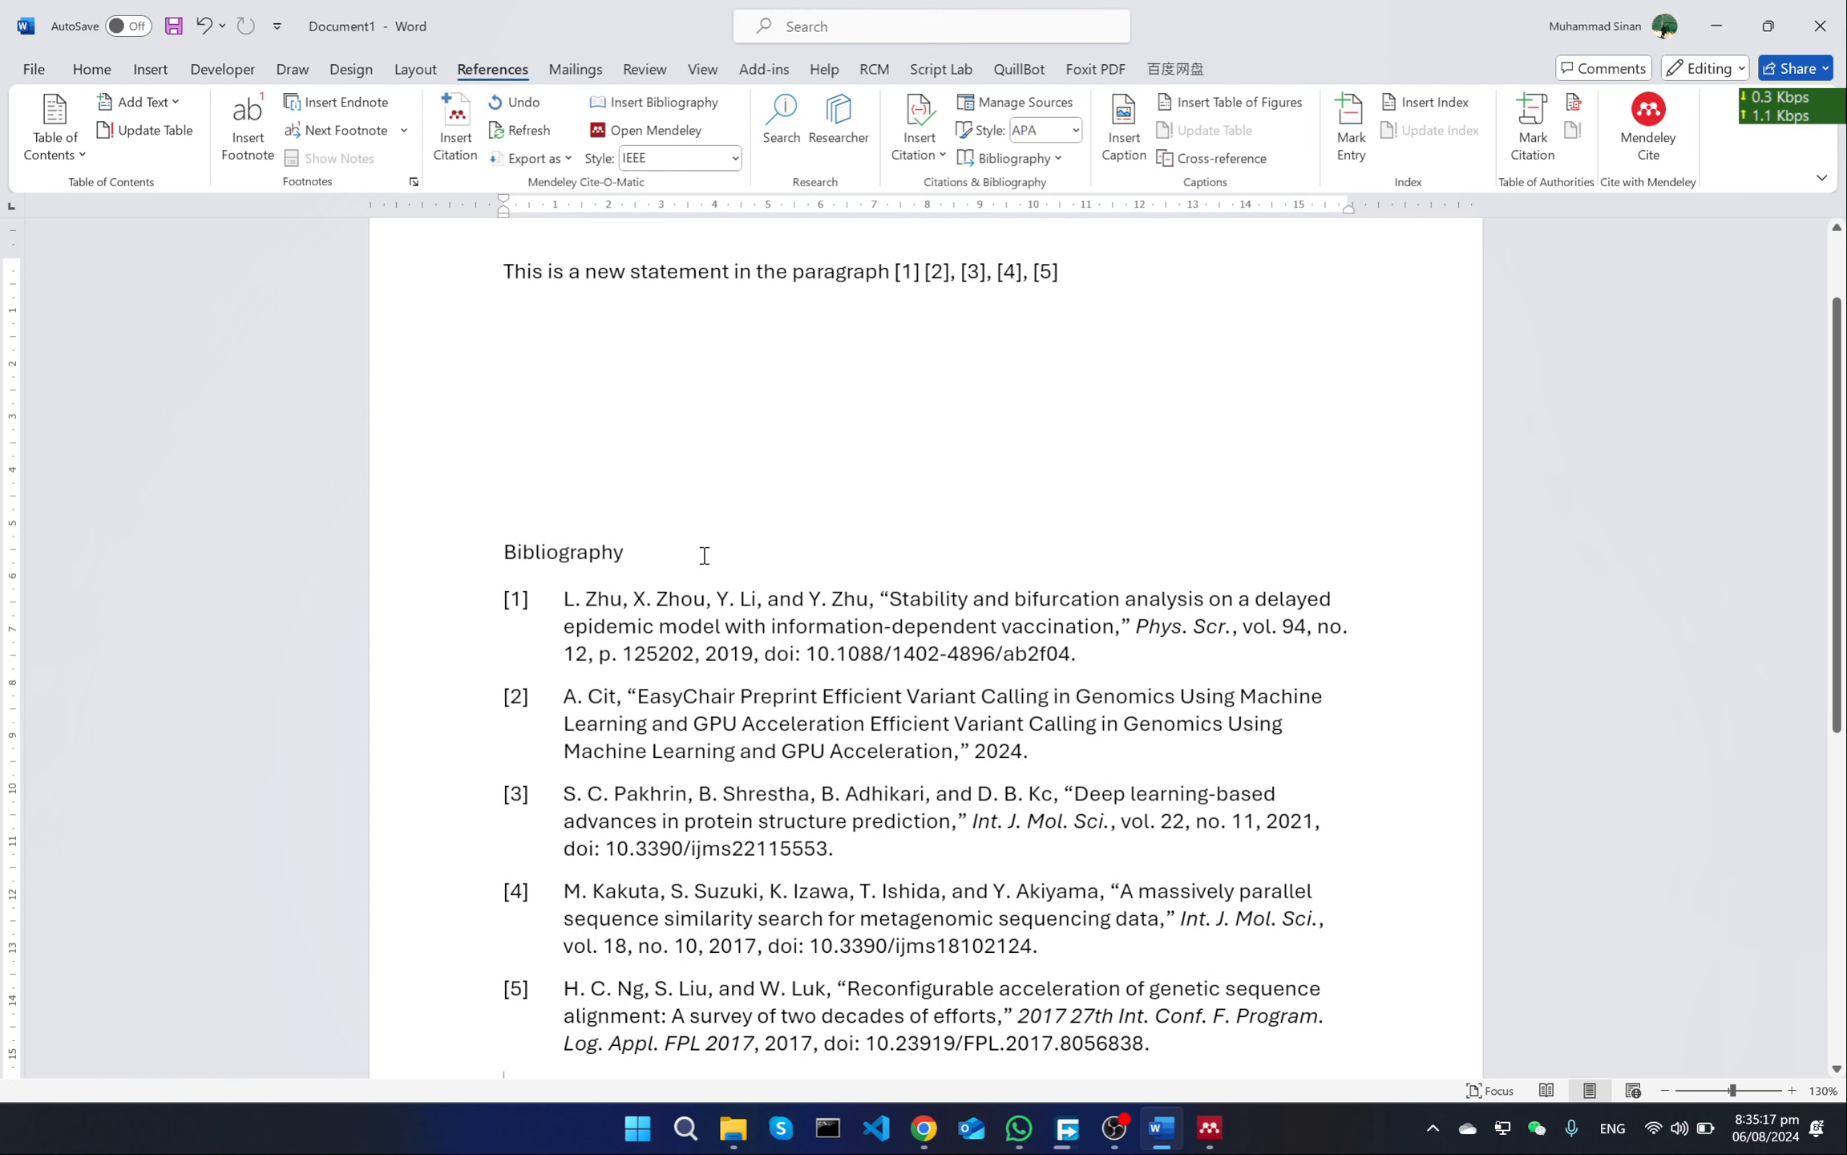
pyautogui.click(702, 553)
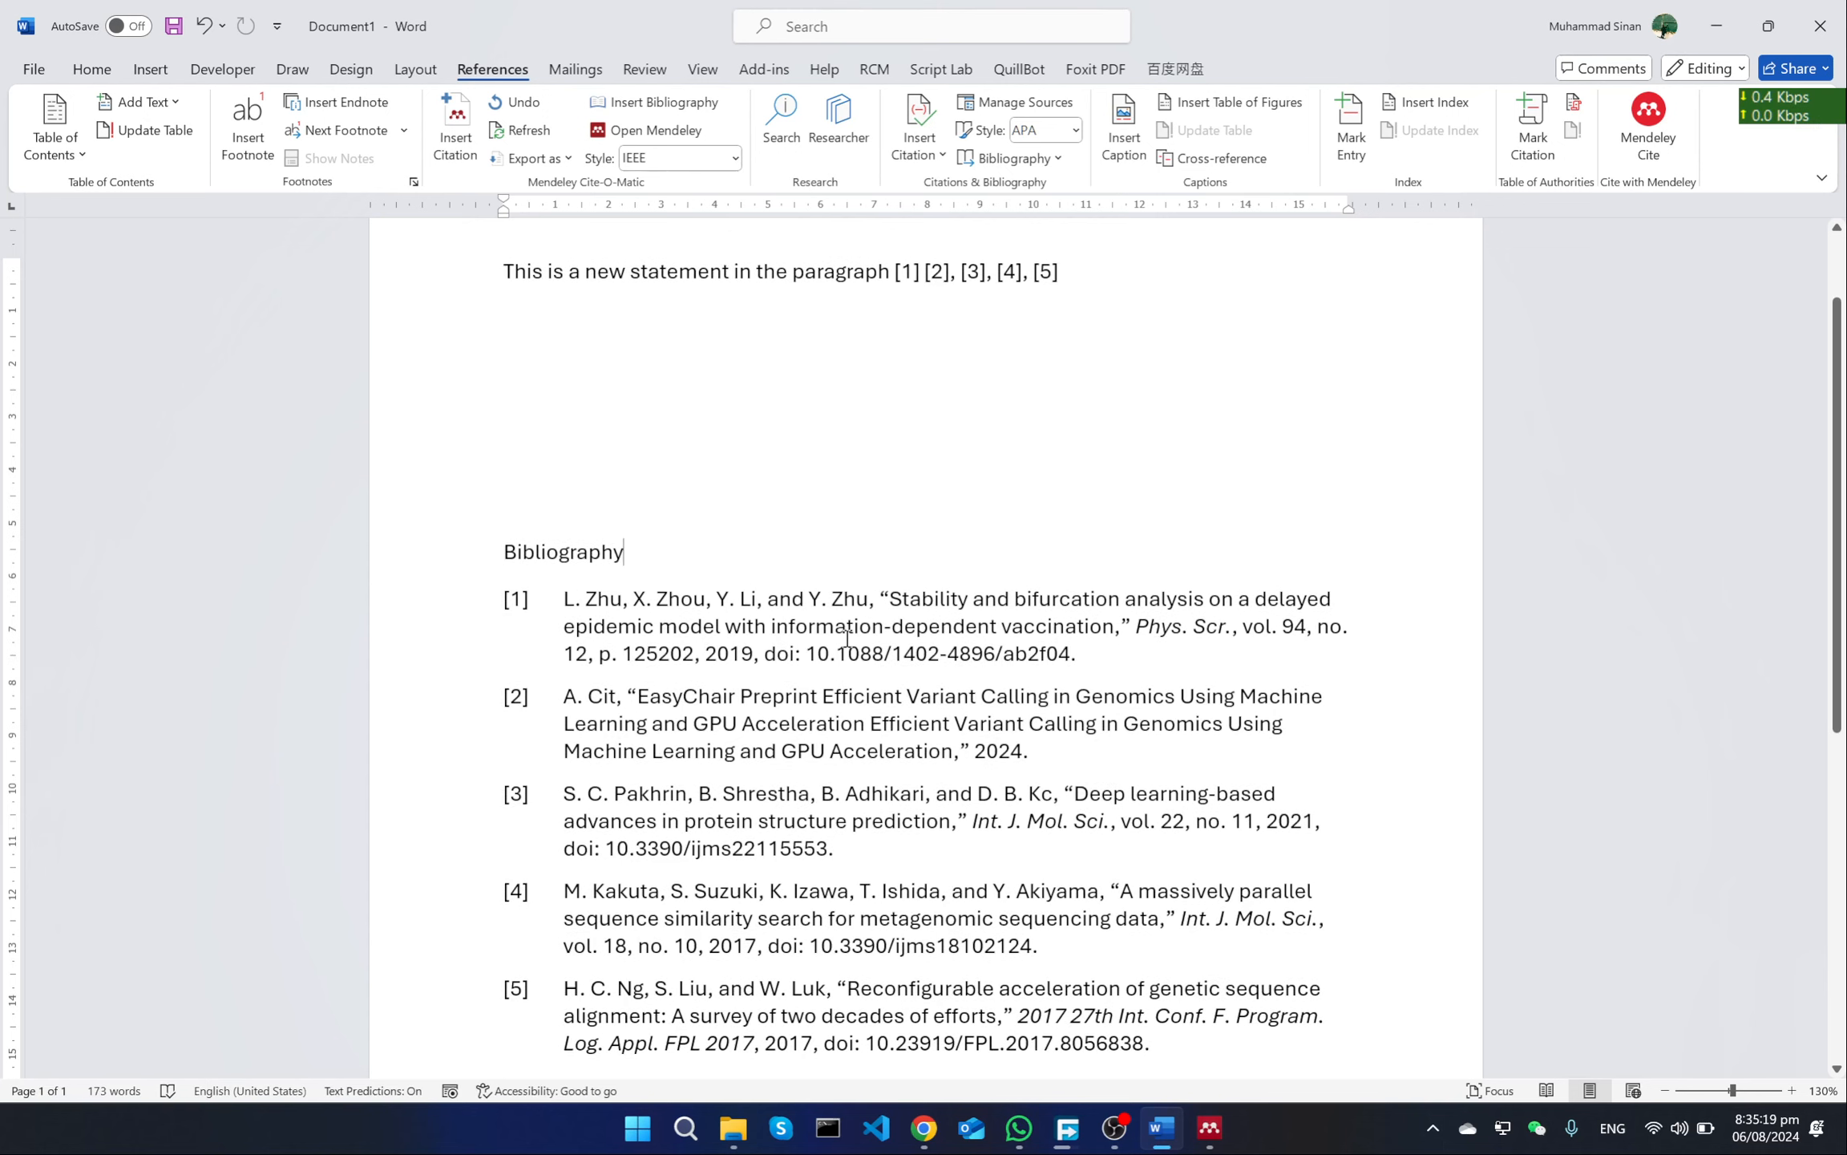
pyautogui.scroll(-1, 847, 639)
pyautogui.click(903, 643)
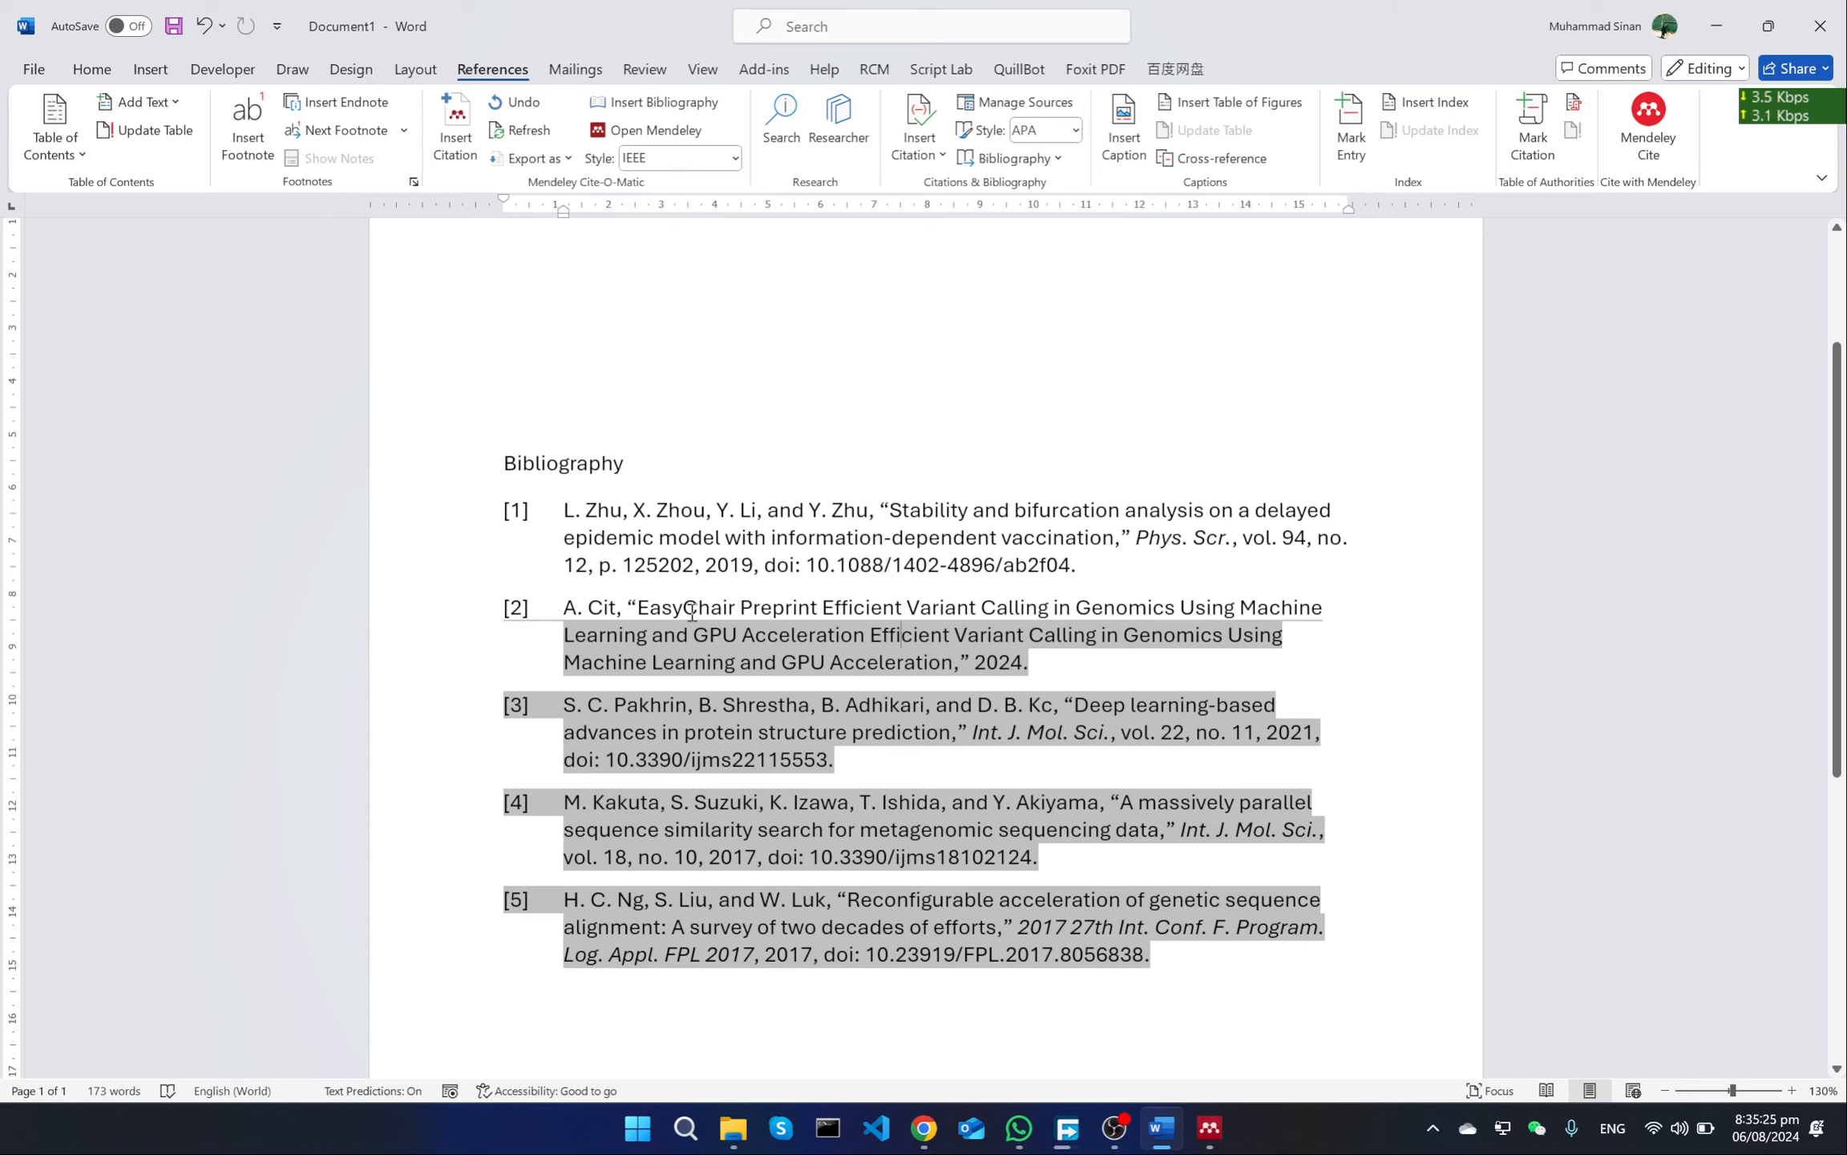
pyautogui.click(784, 228)
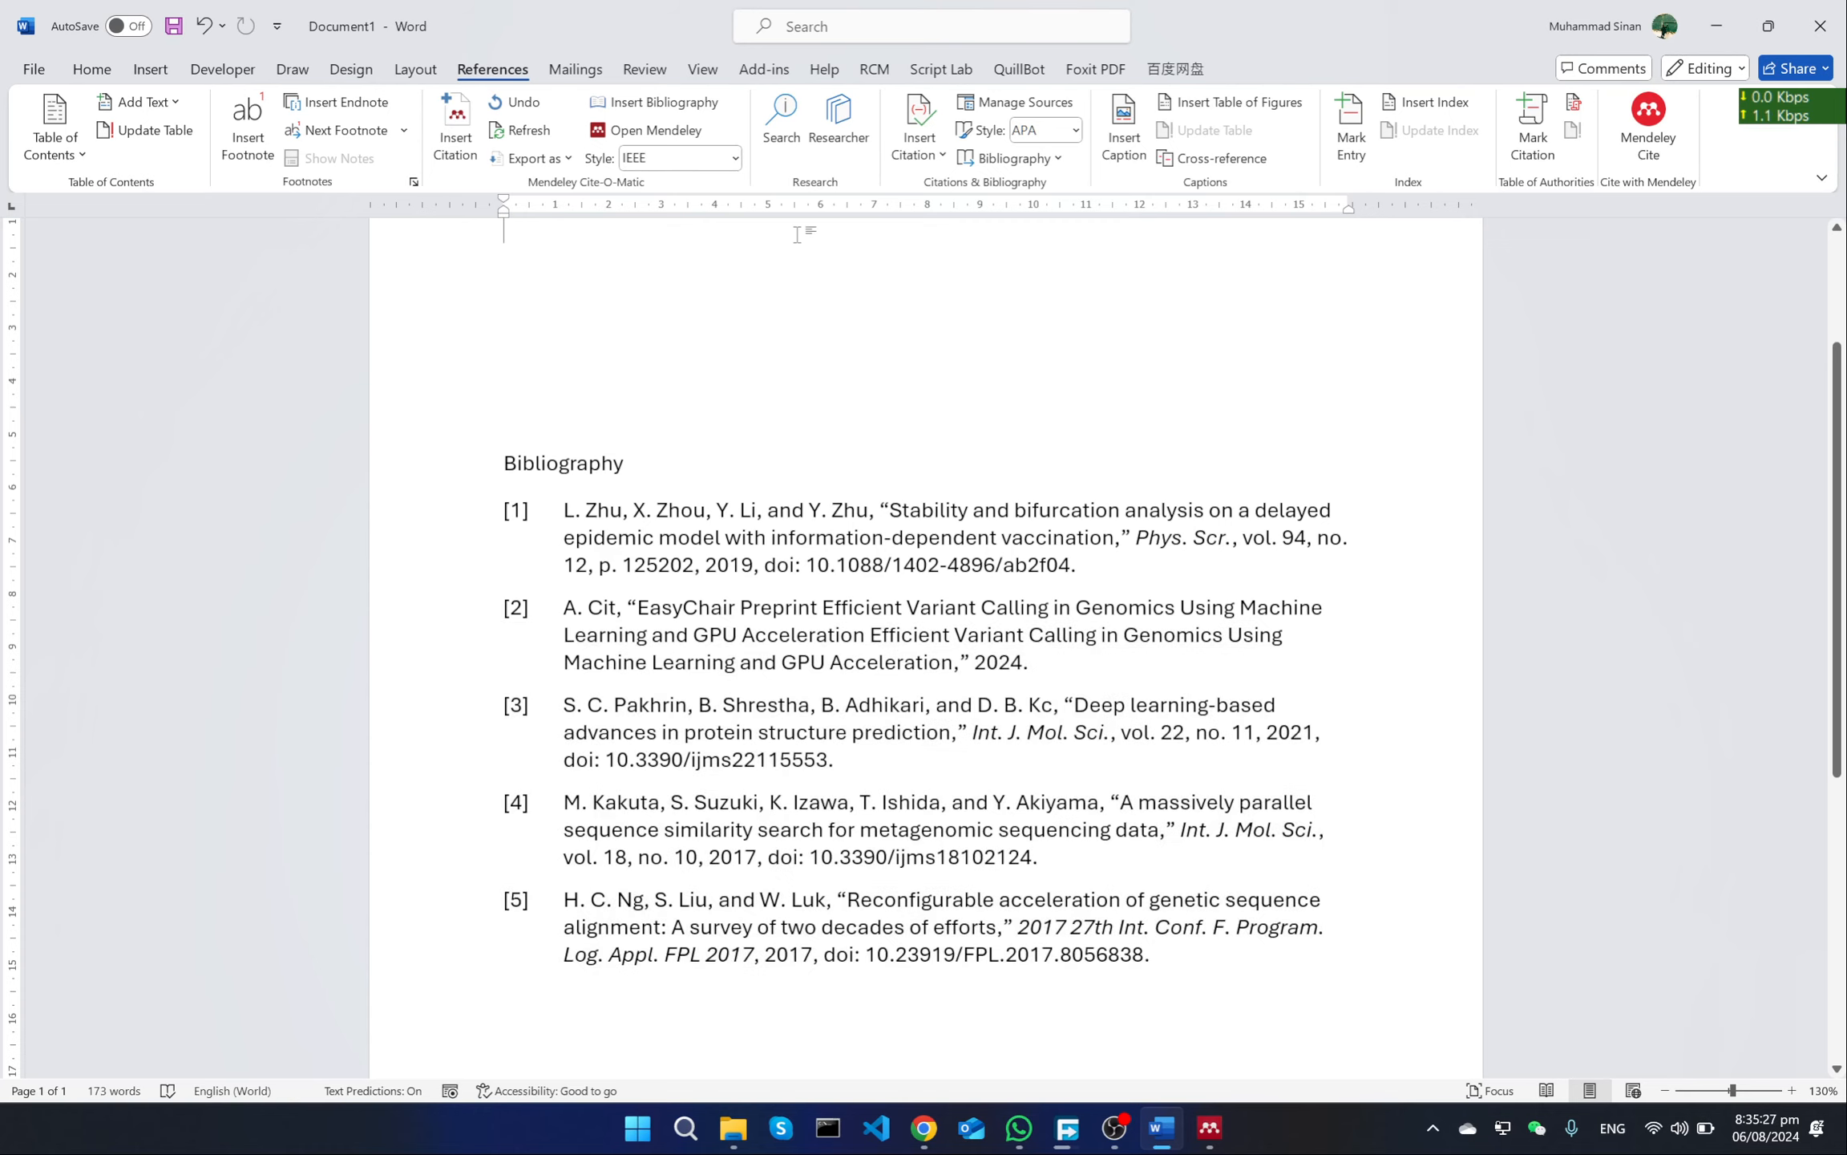
pyautogui.scroll(1, 776, 331)
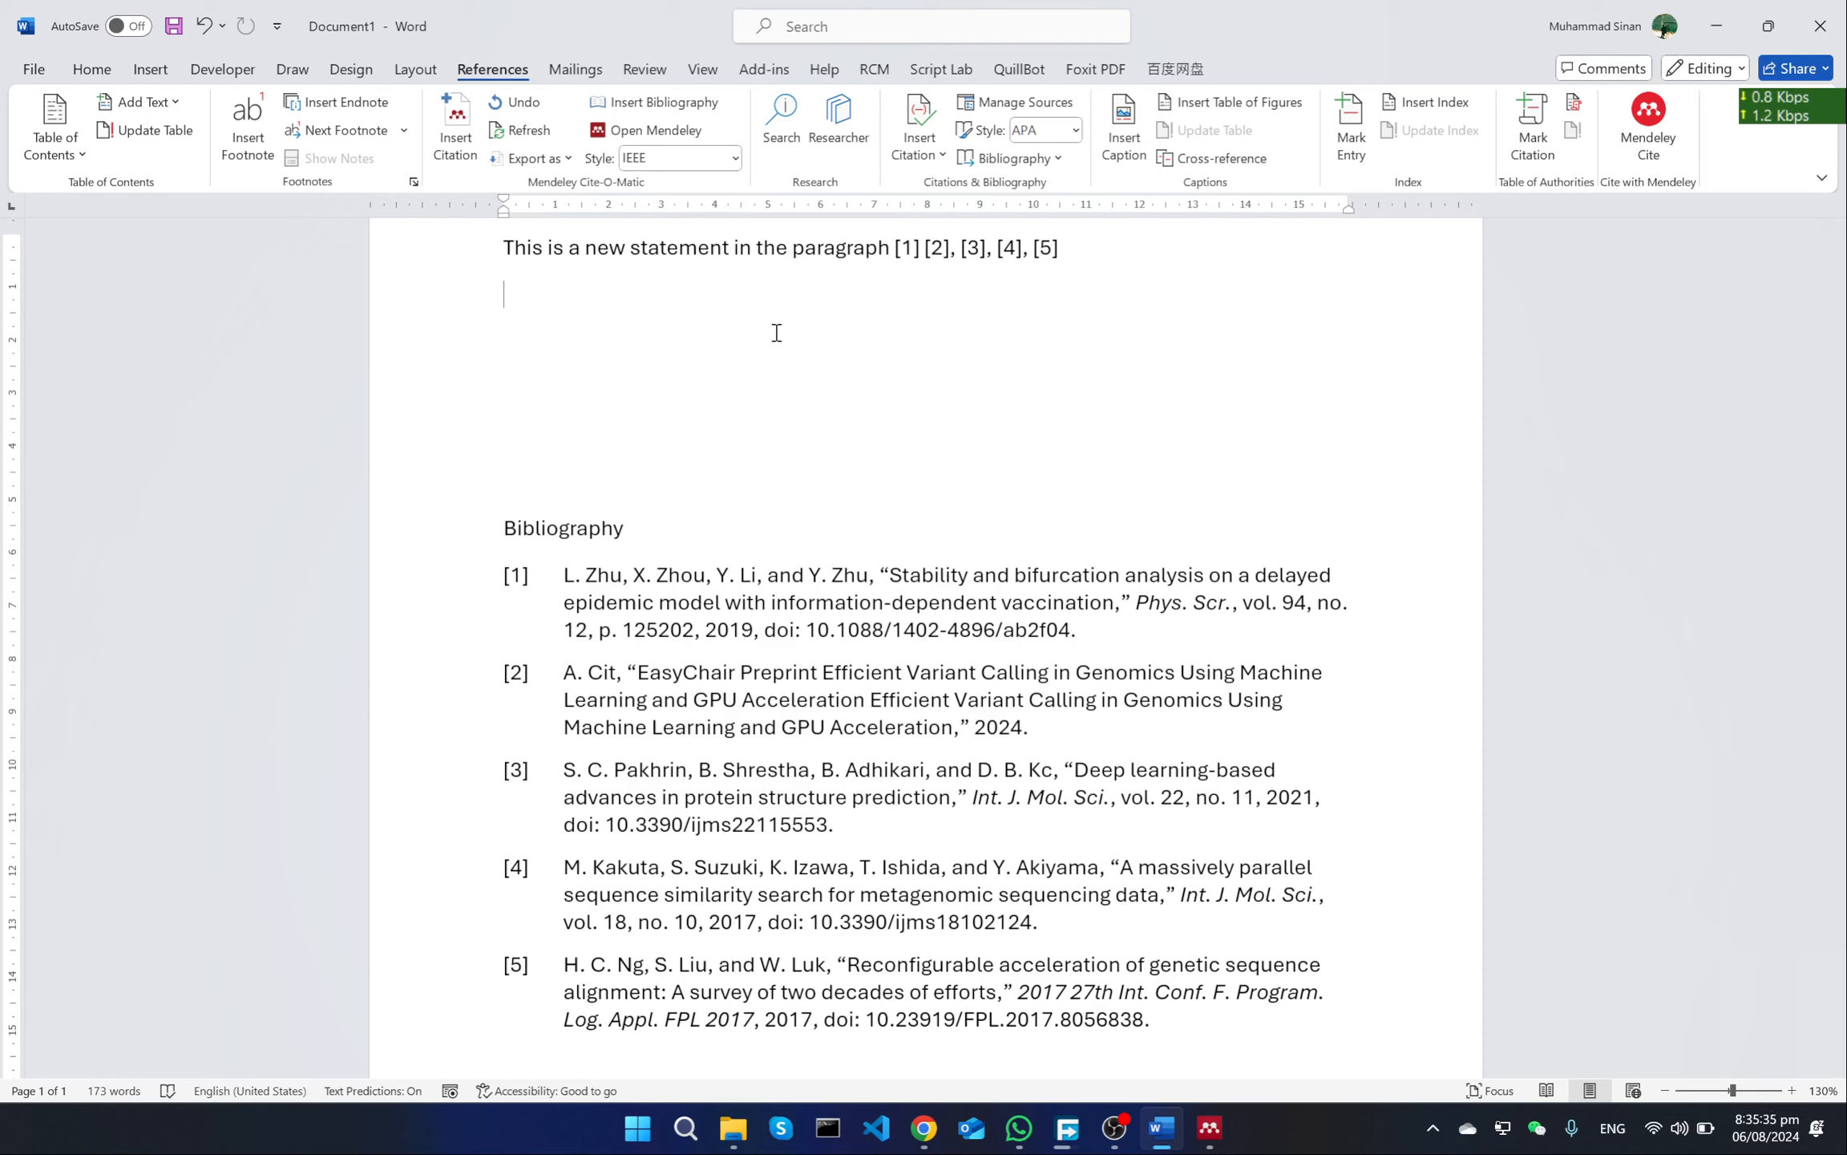
# Step: Switch the Mendeley citation style to UESTC_2022_Updated-Citation and review the reformatted citations and bibliography
pyautogui.click(735, 158)
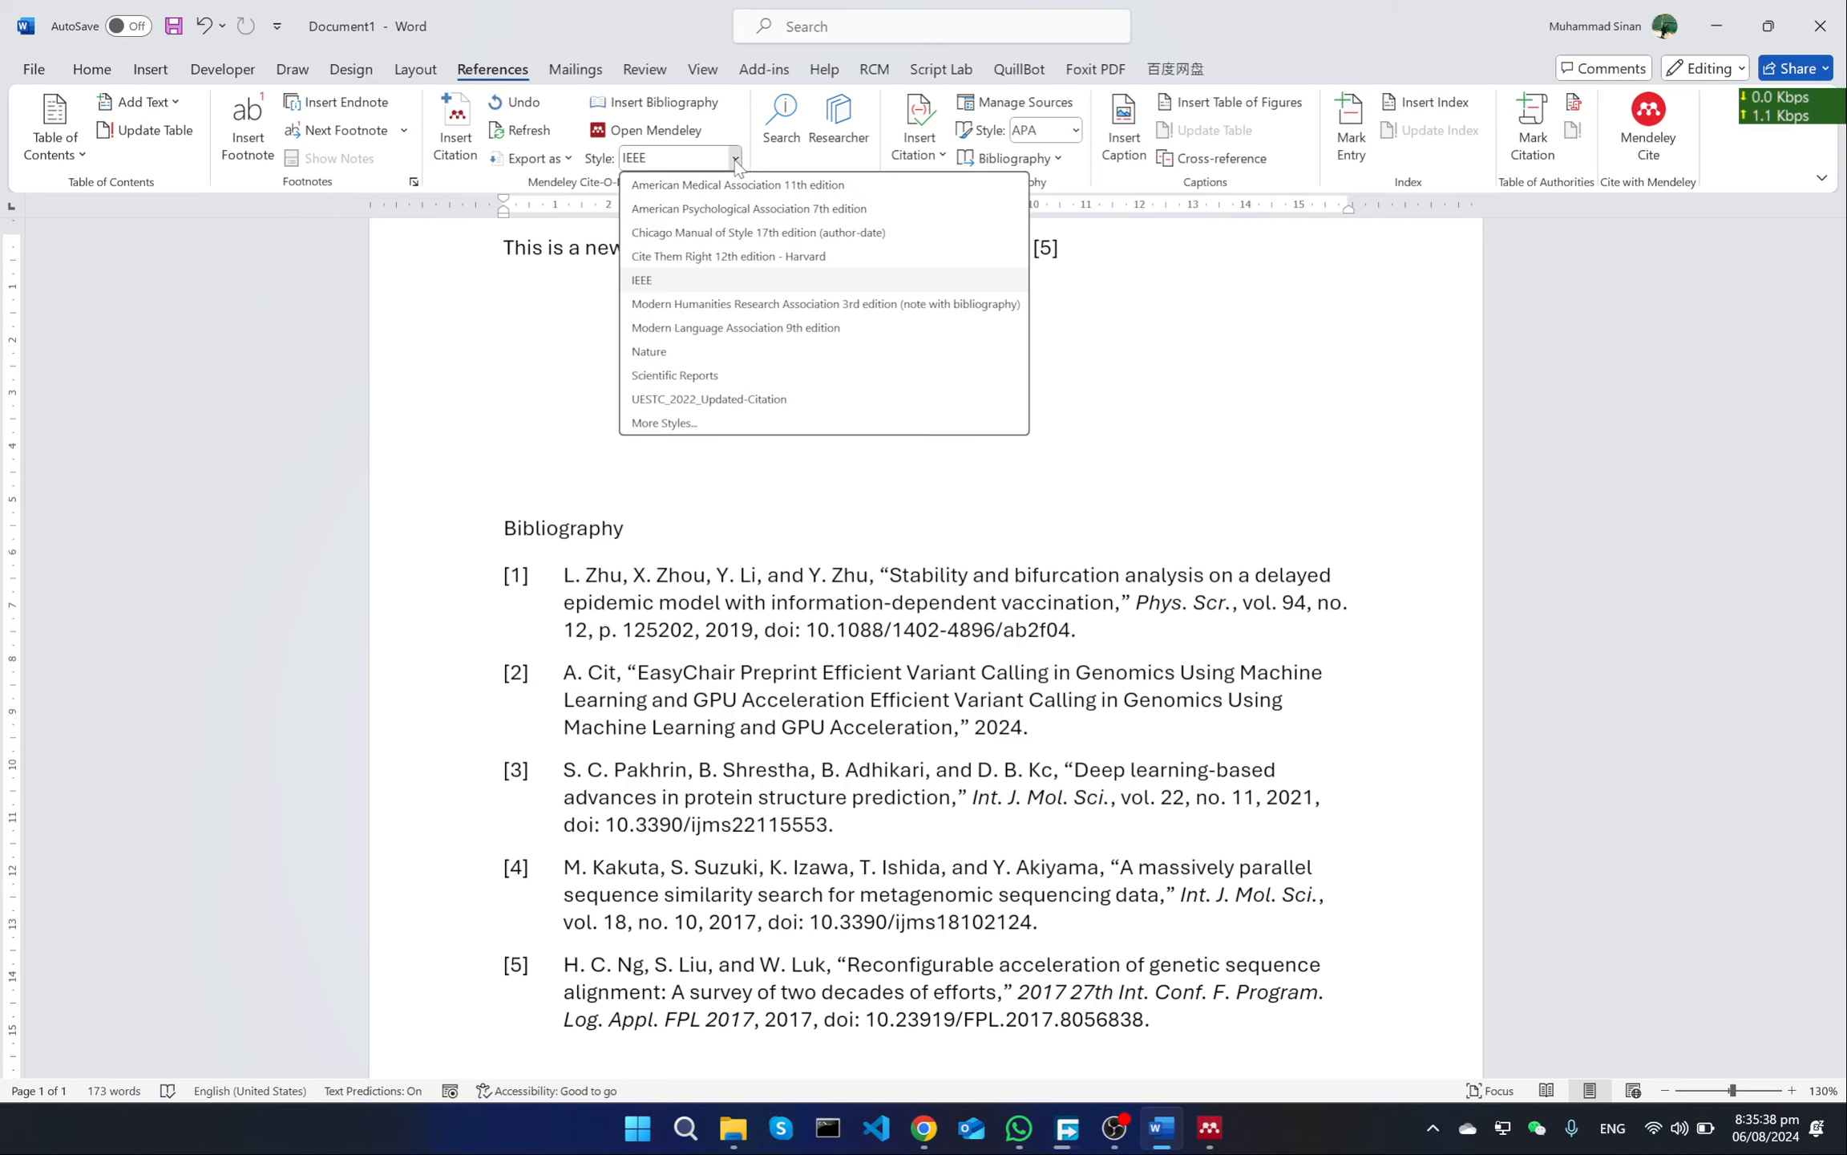
pyautogui.click(796, 399)
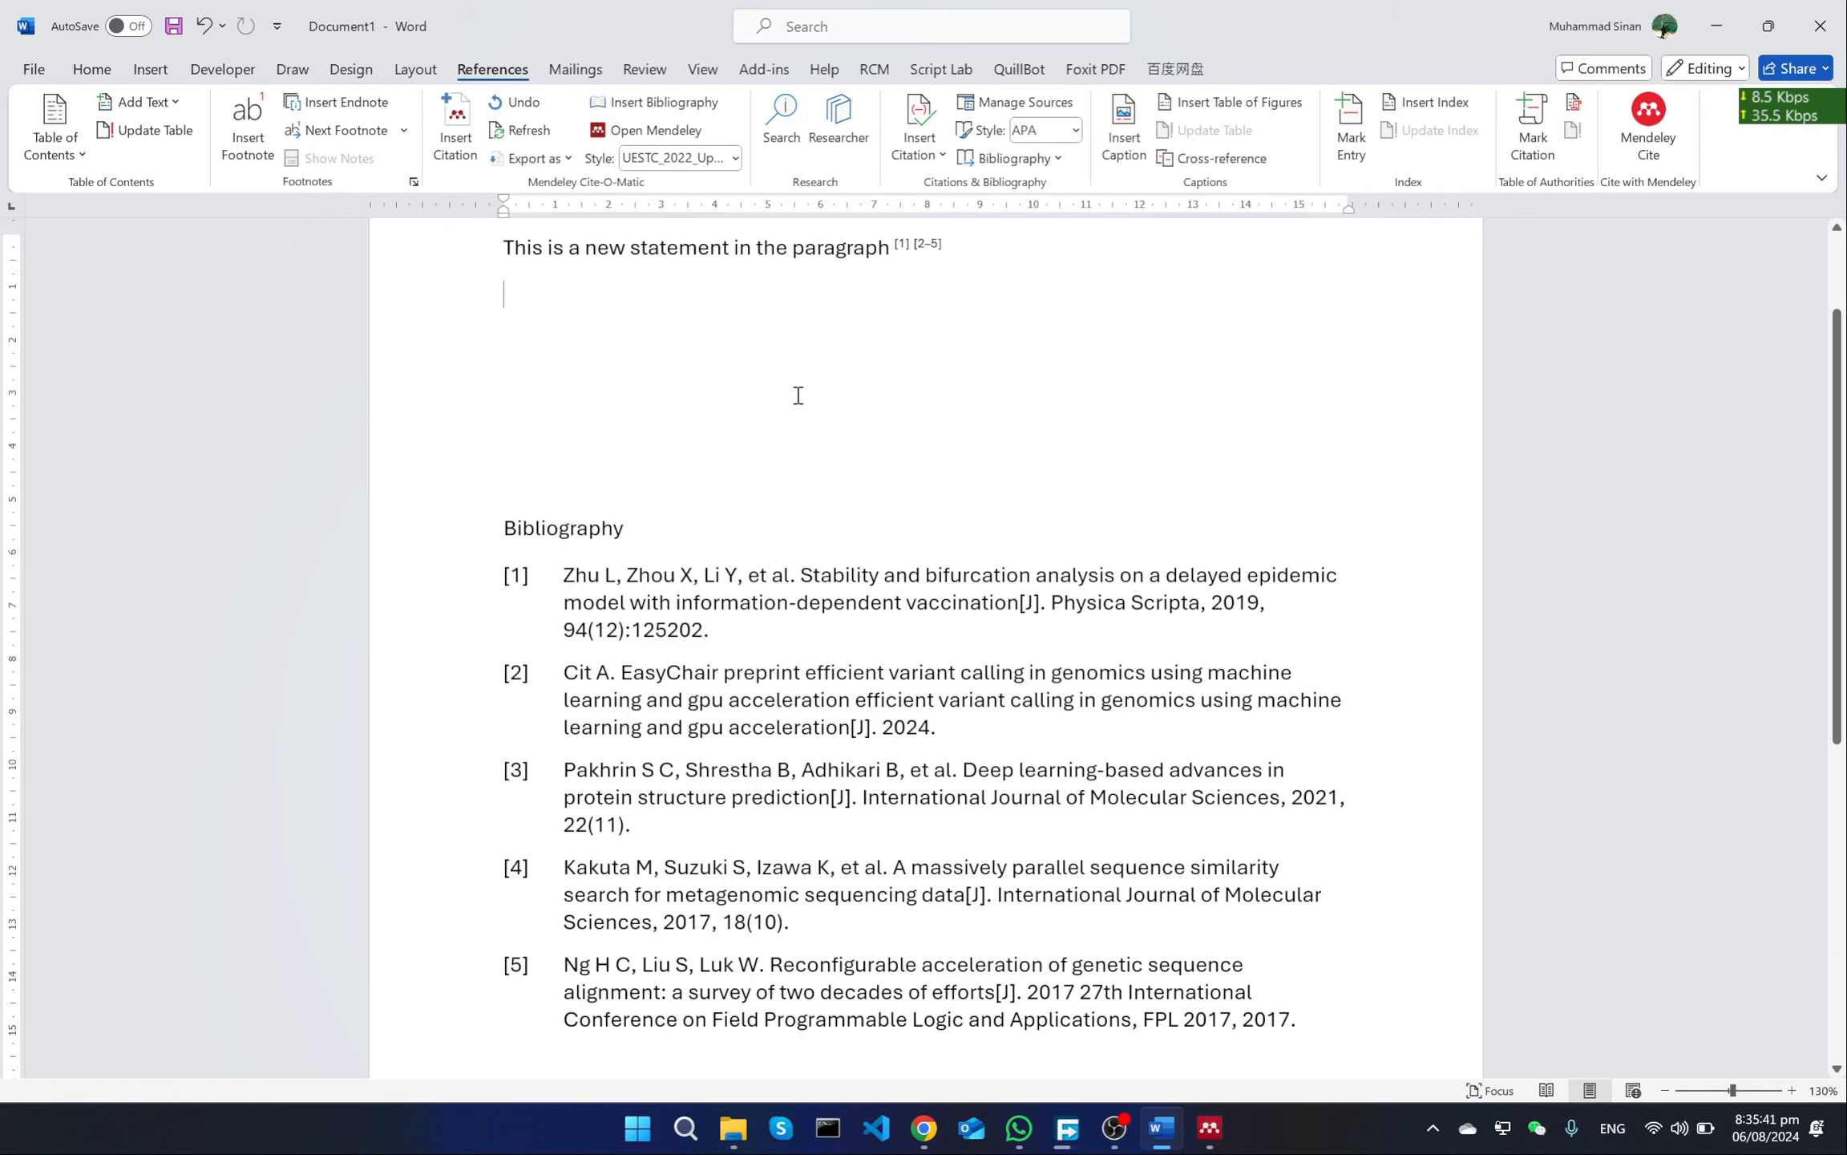
pyautogui.click(735, 158)
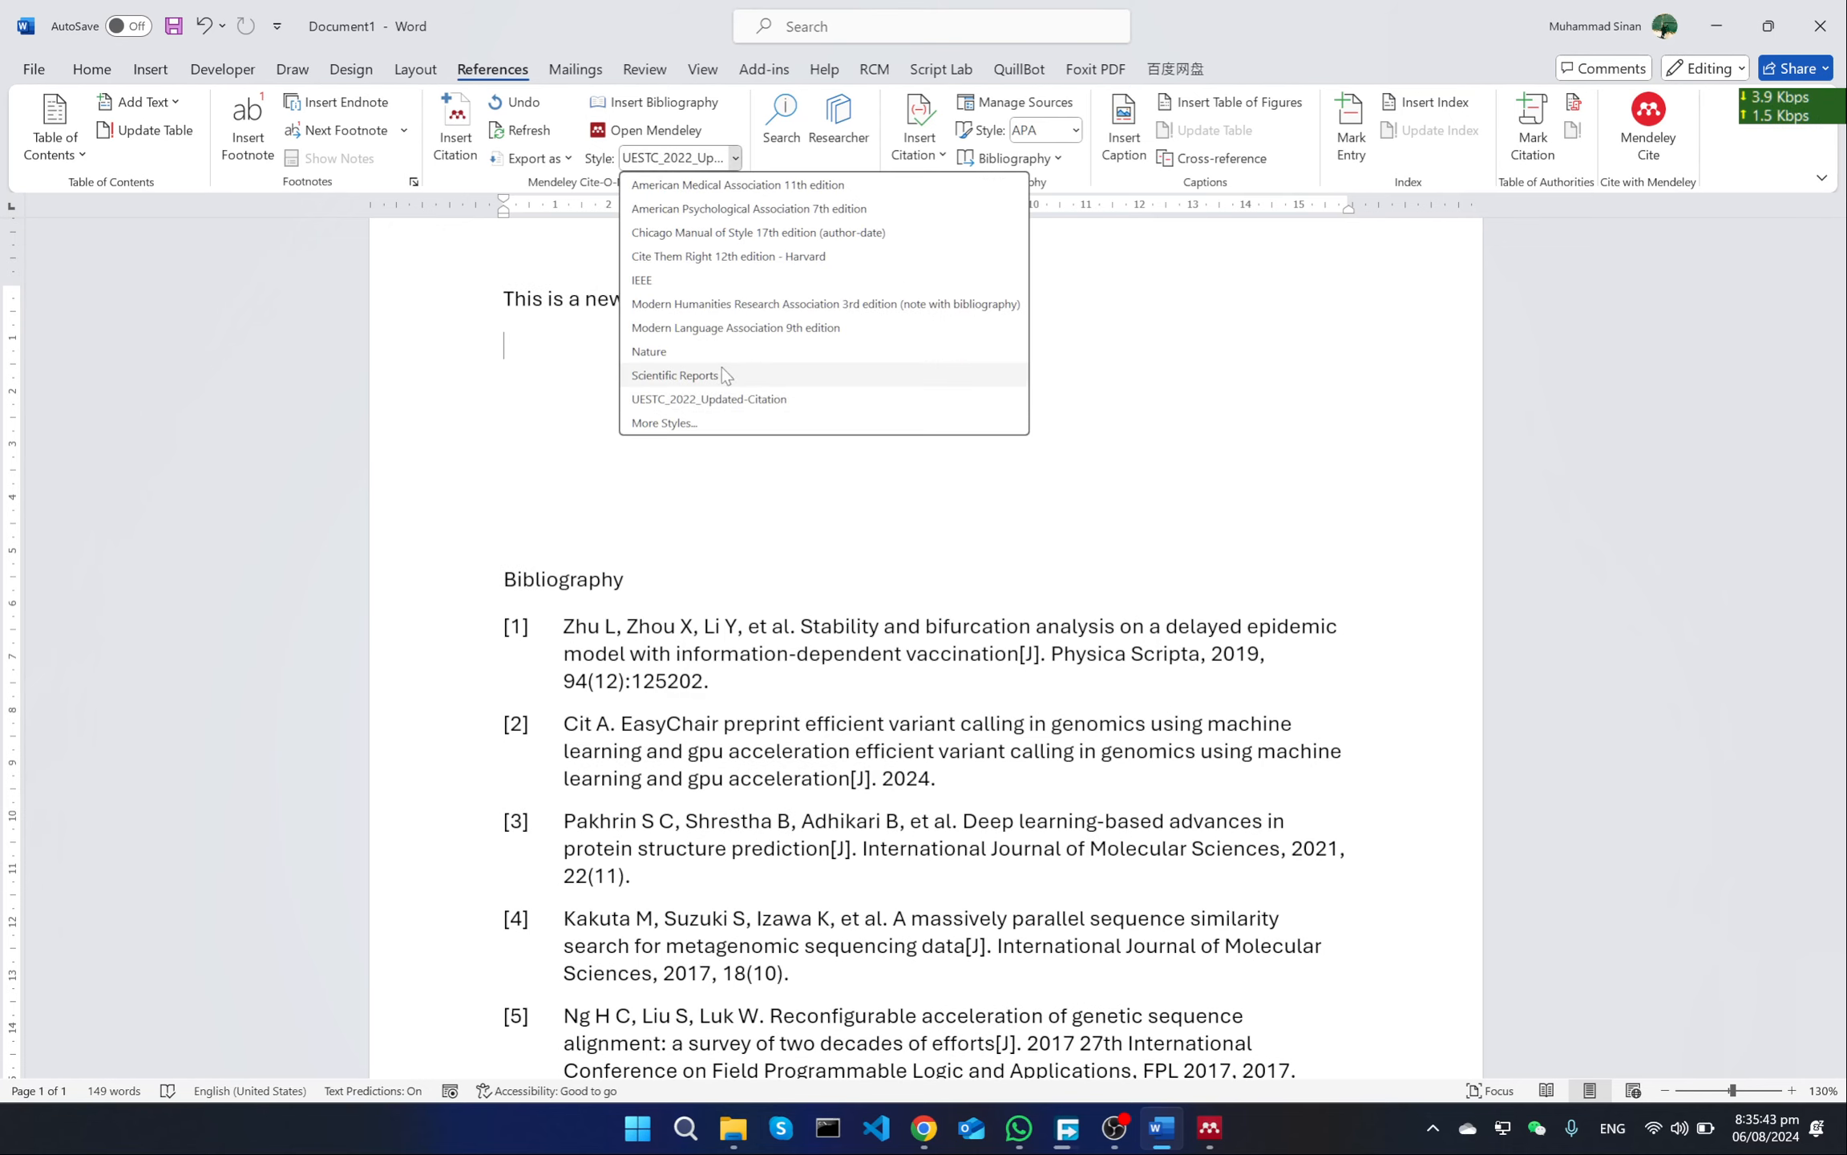
pyautogui.click(697, 400)
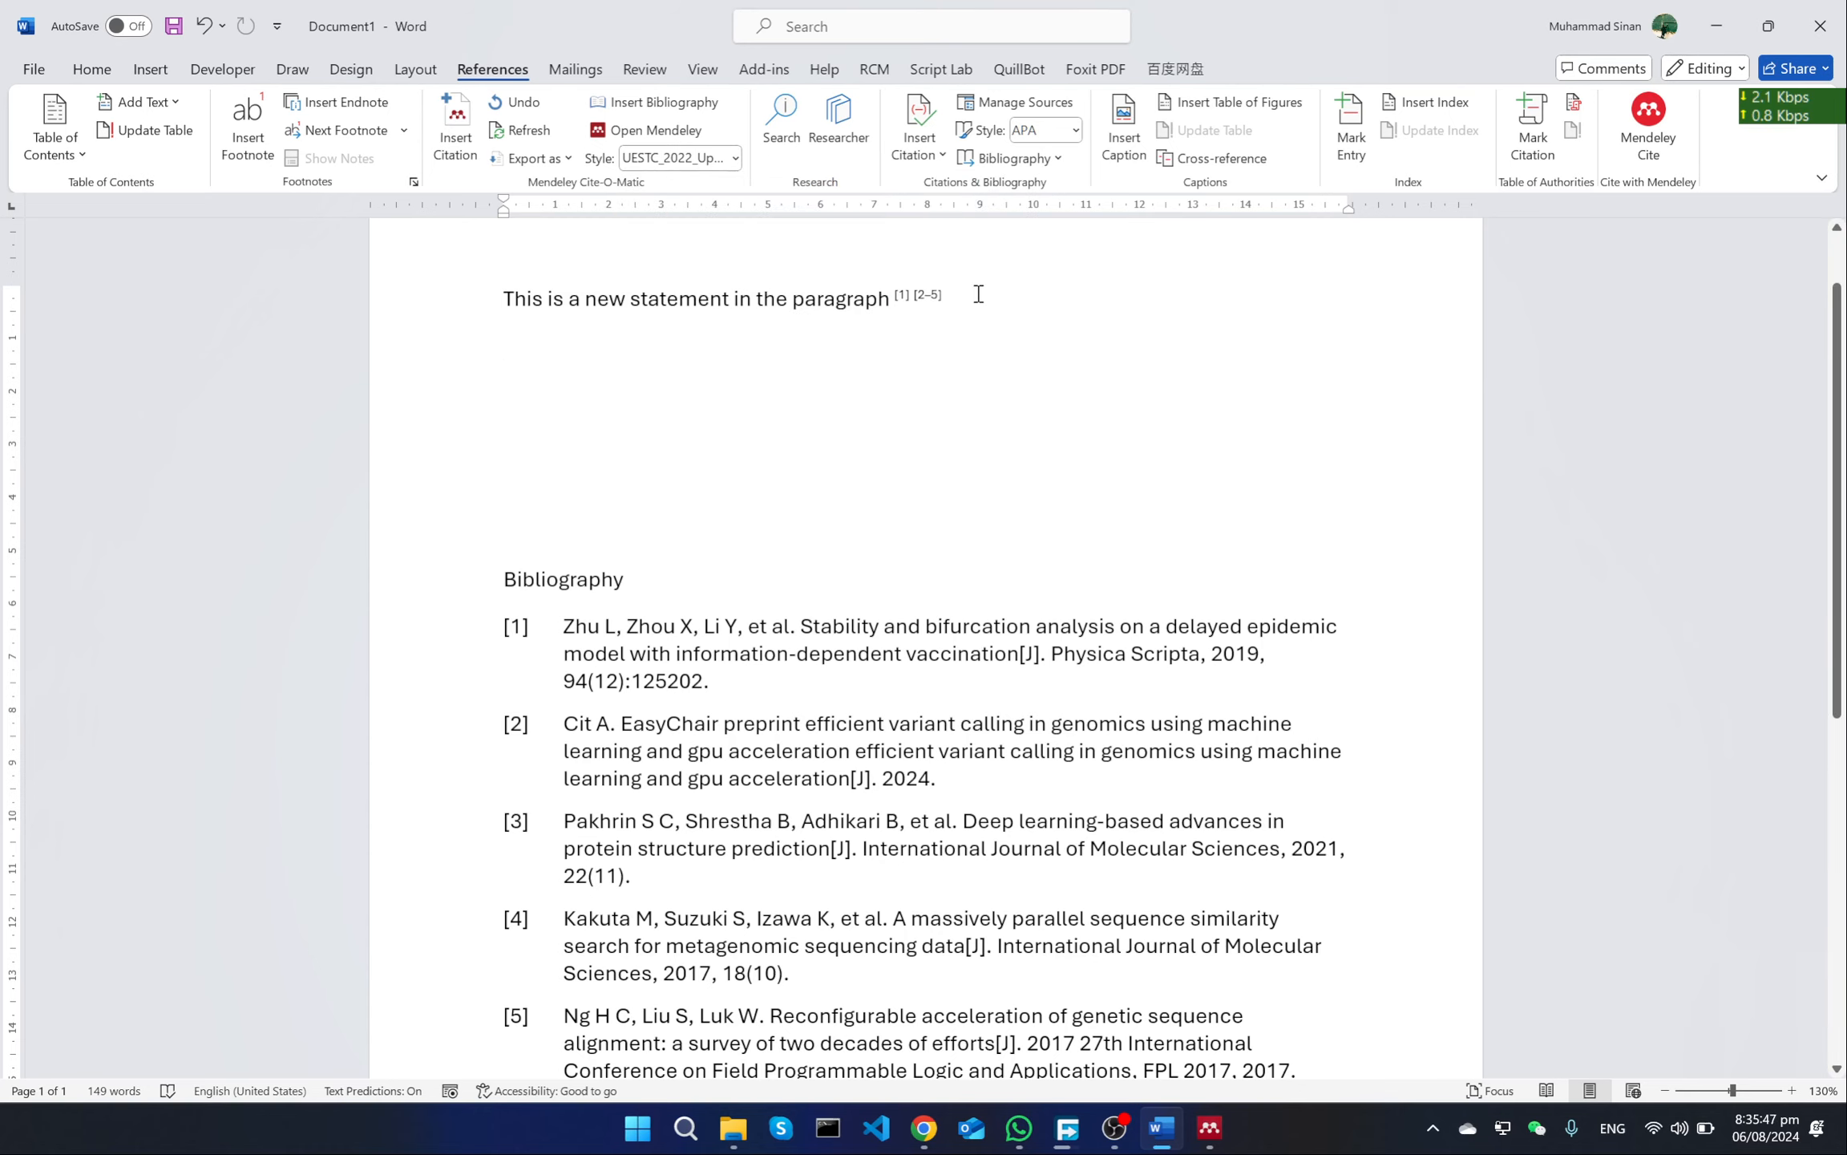
pyautogui.scroll(-2, 991, 432)
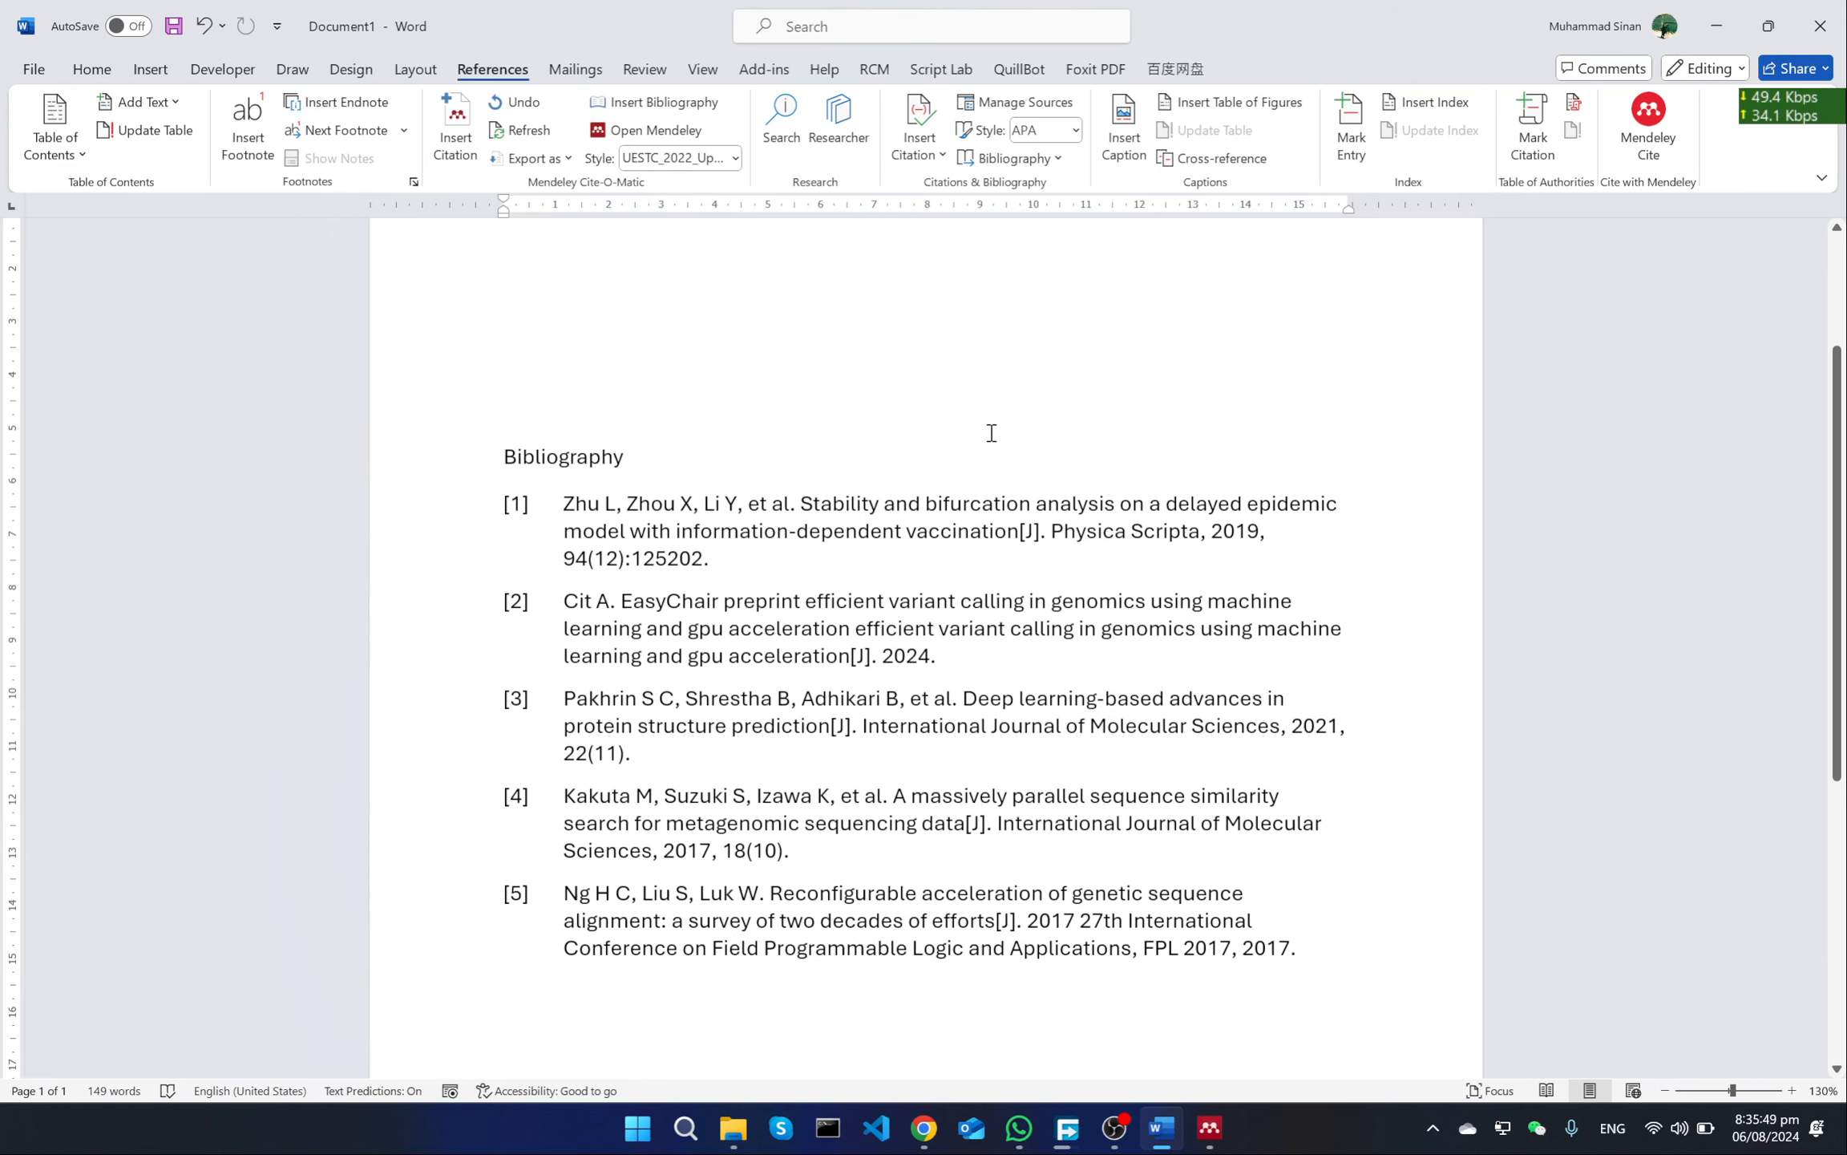
pyautogui.click(988, 545)
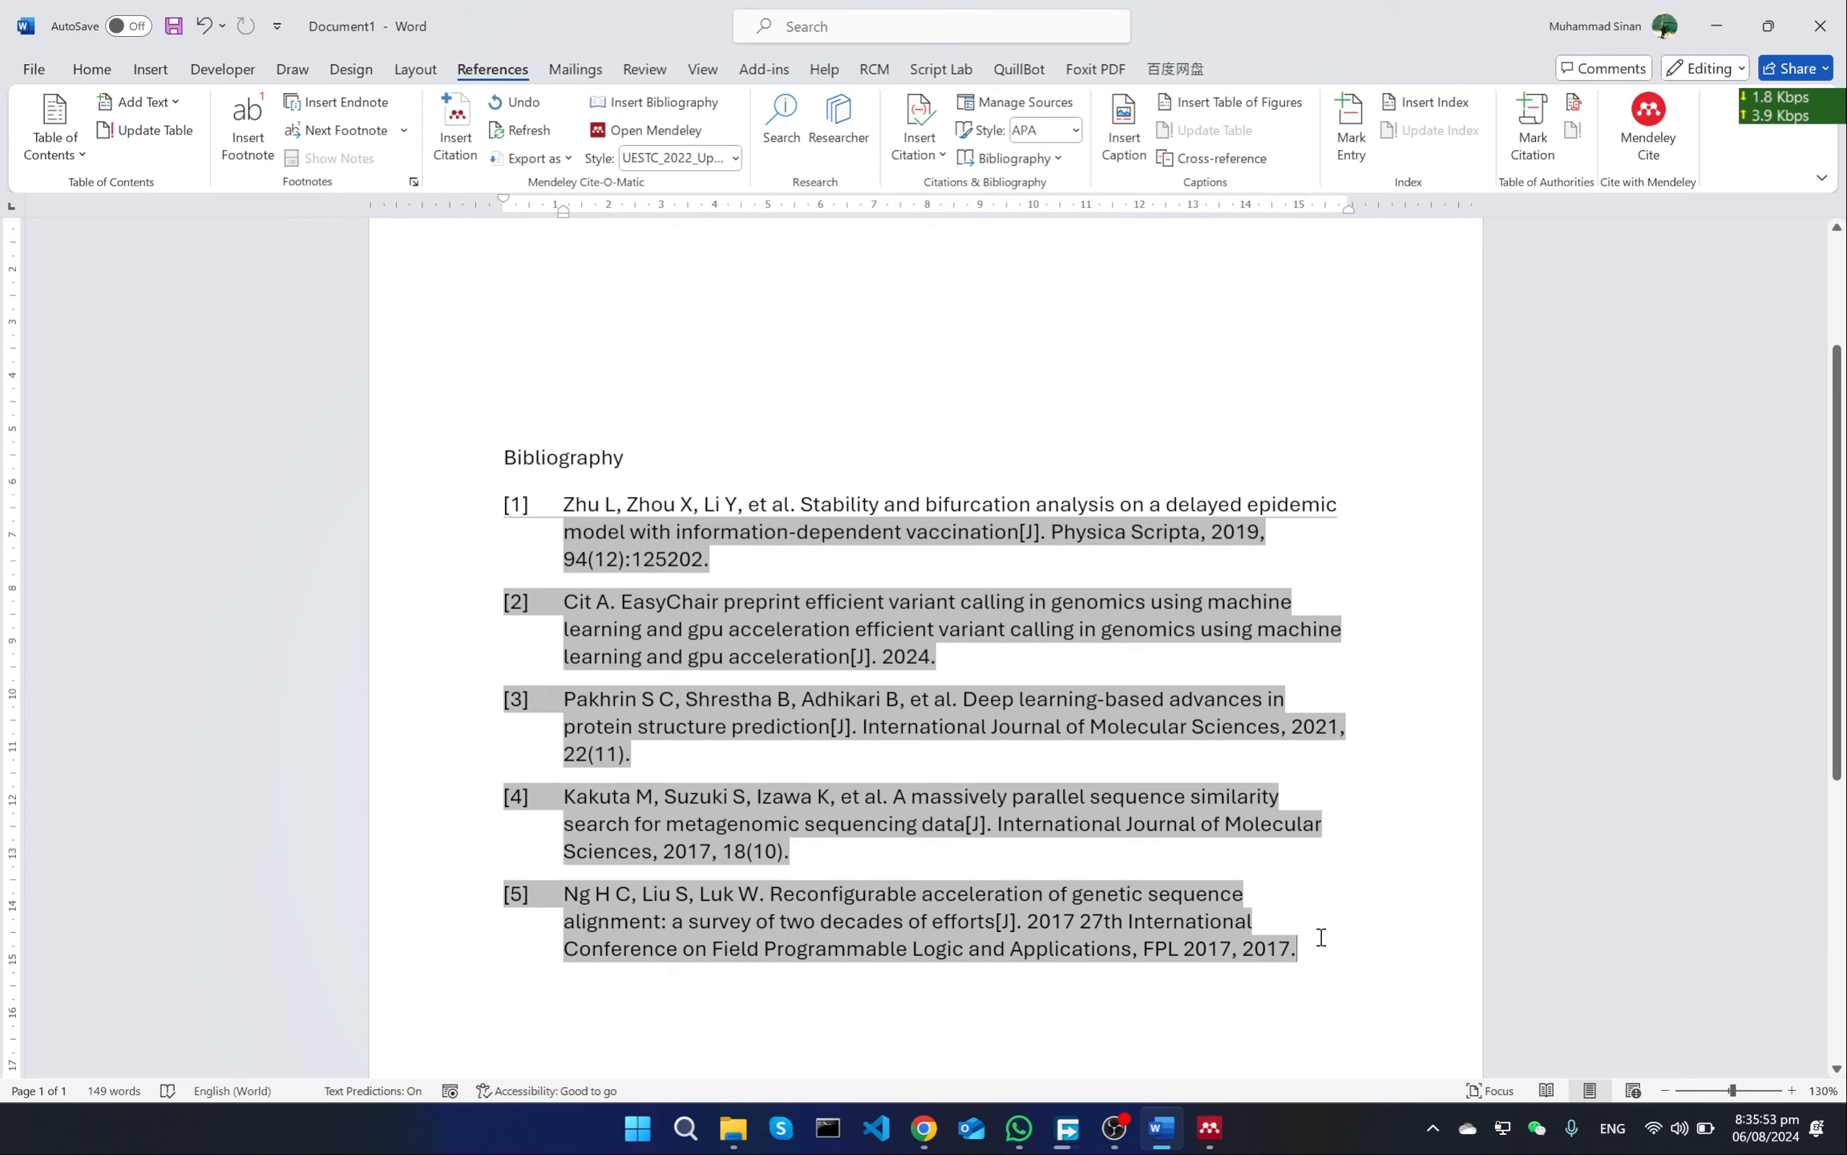
# Step: Delete the second citation group, [2–5], after the sentence and refresh the Mendeley citations and bibliography
pyautogui.click(1227, 996)
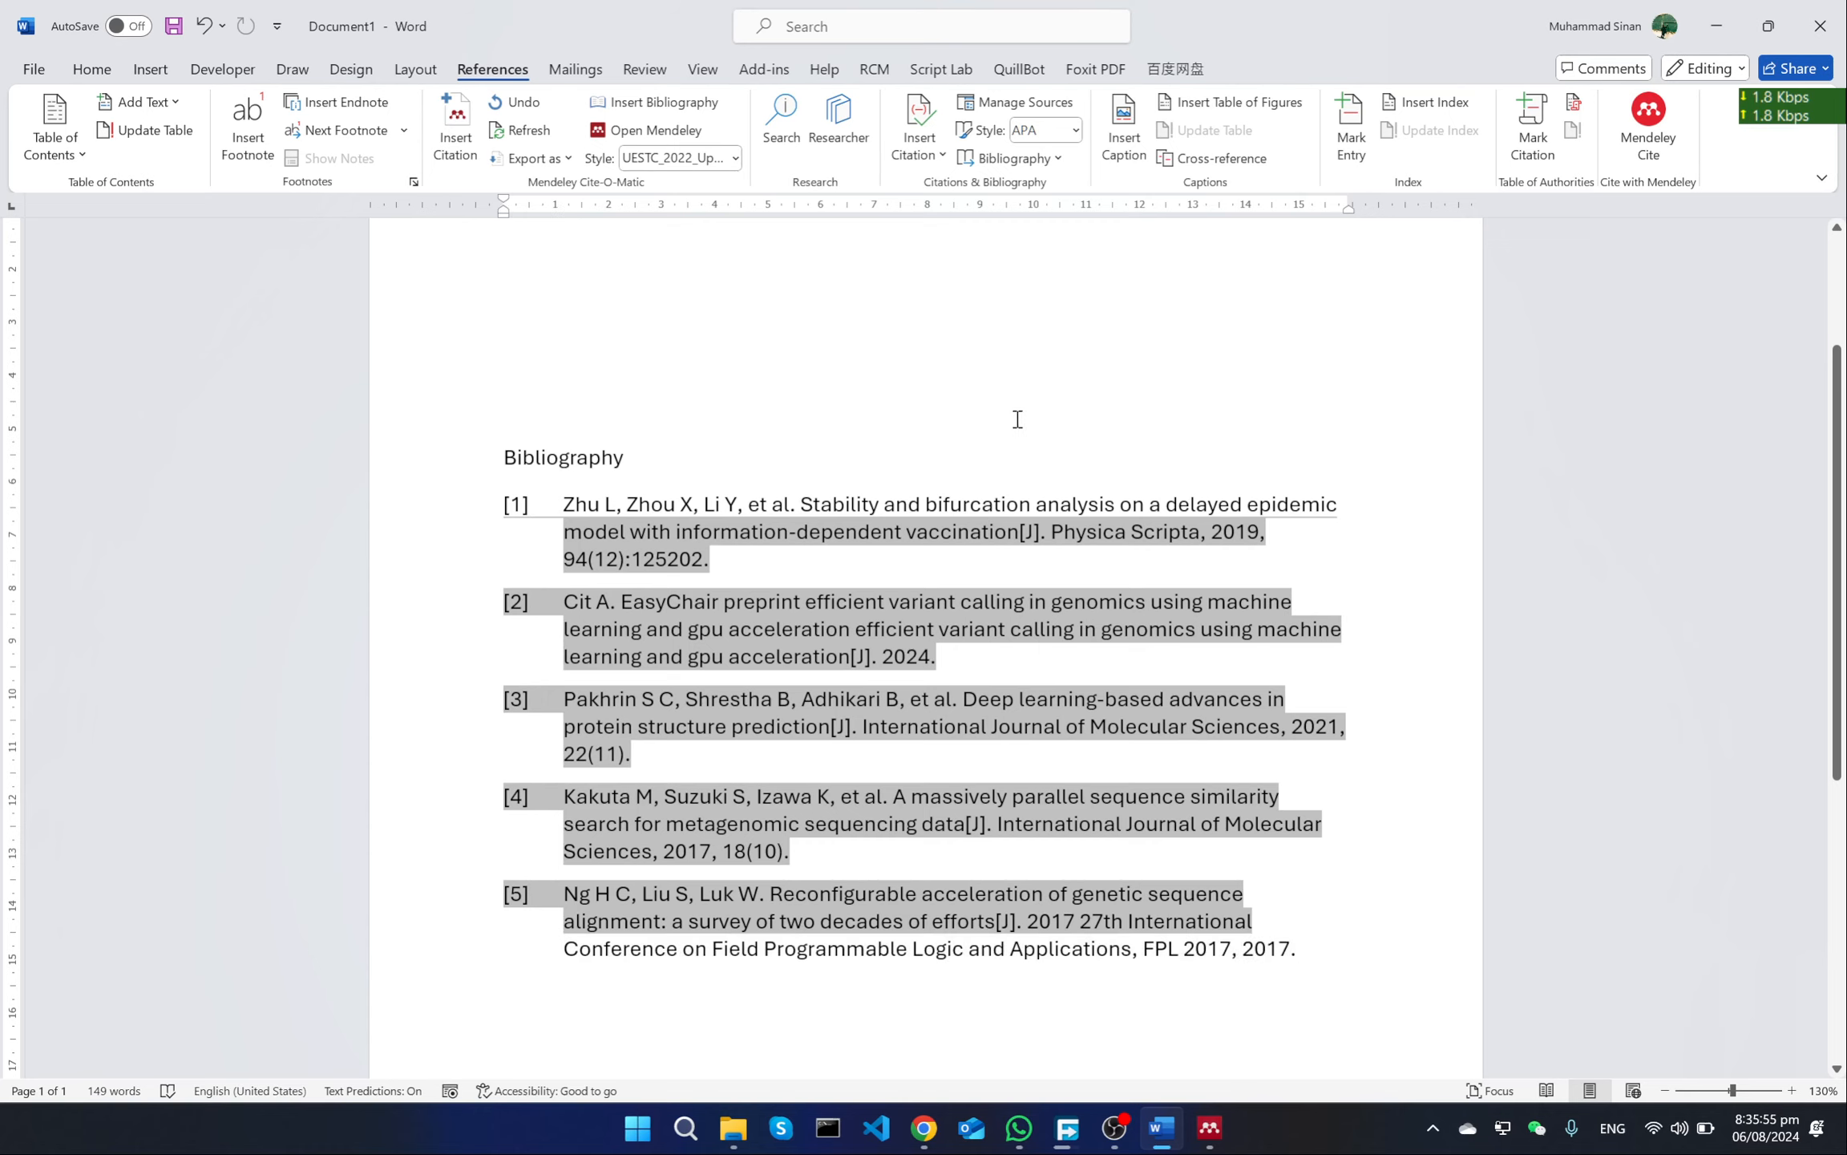
pyautogui.scroll(1, 1018, 414)
pyautogui.click(1026, 289)
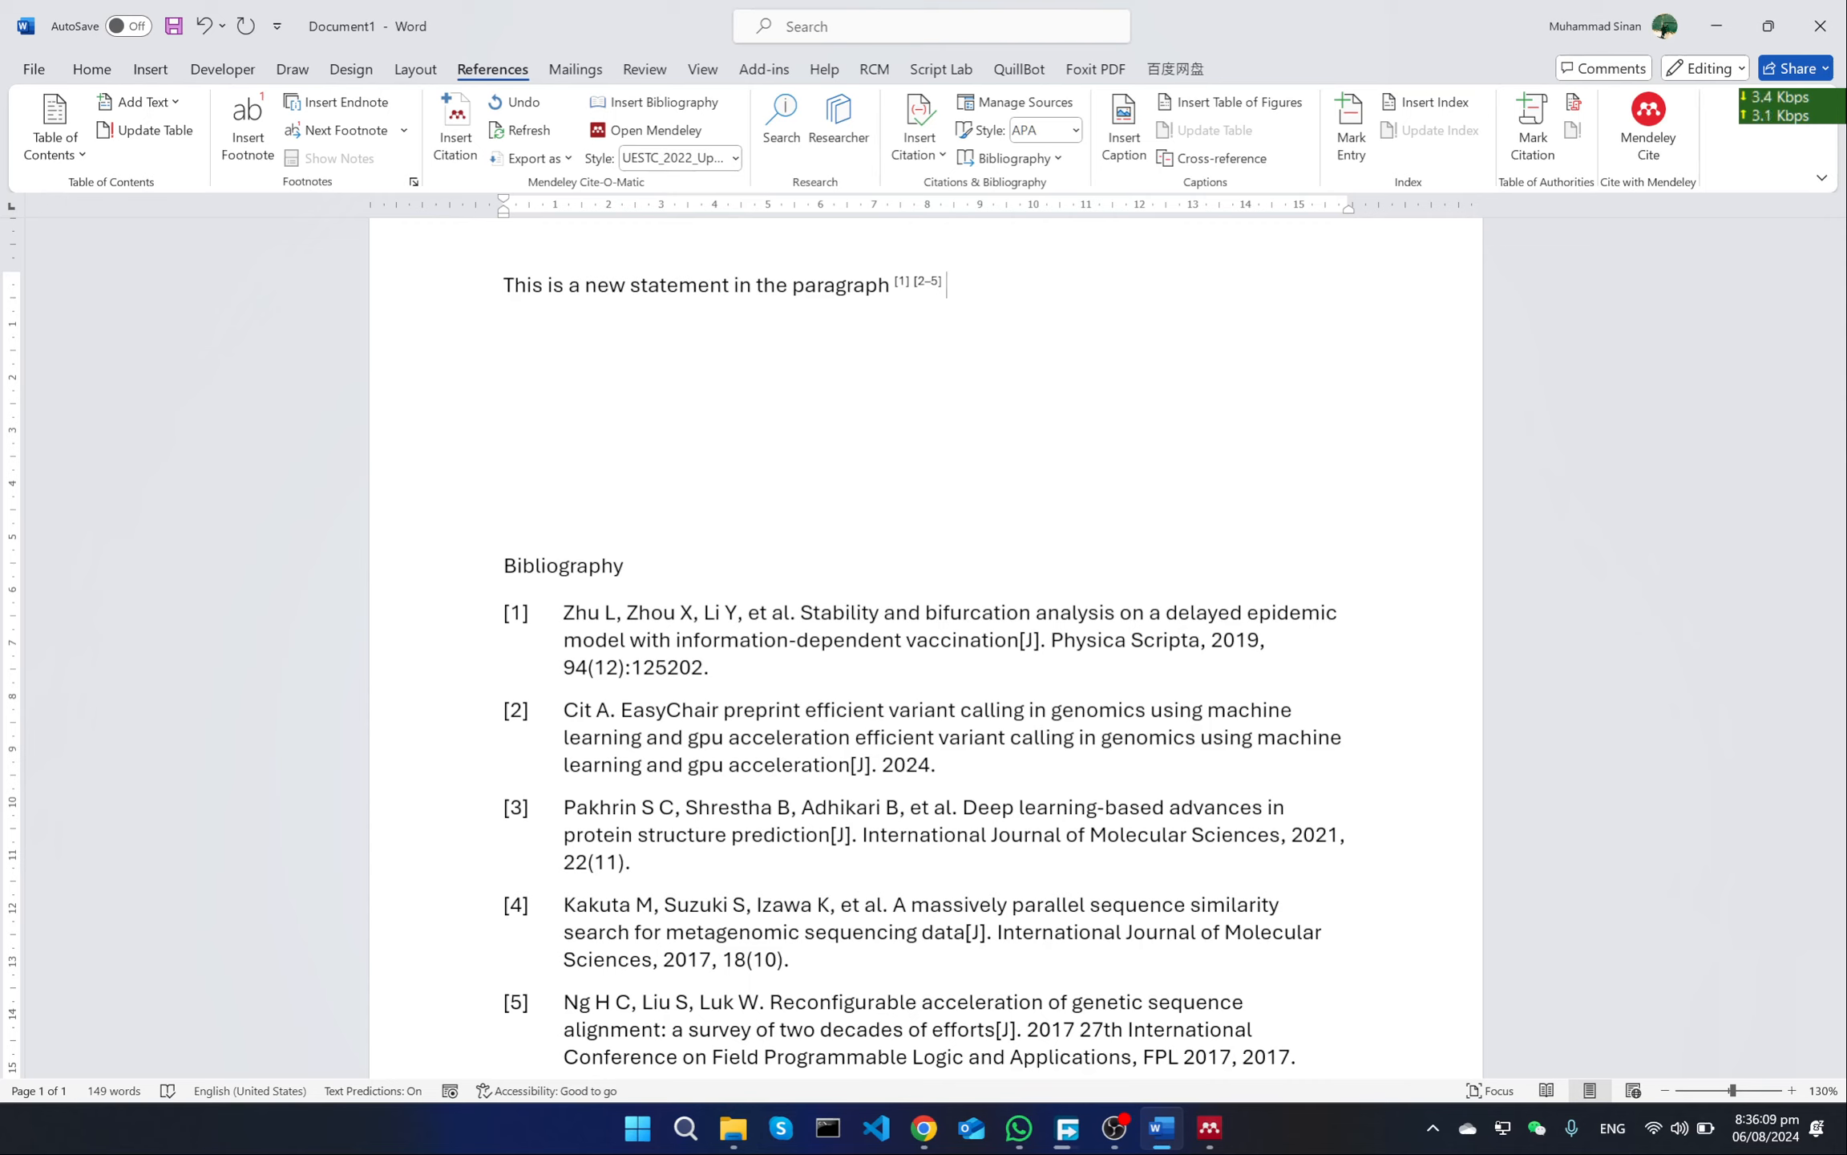
pyautogui.click(940, 279)
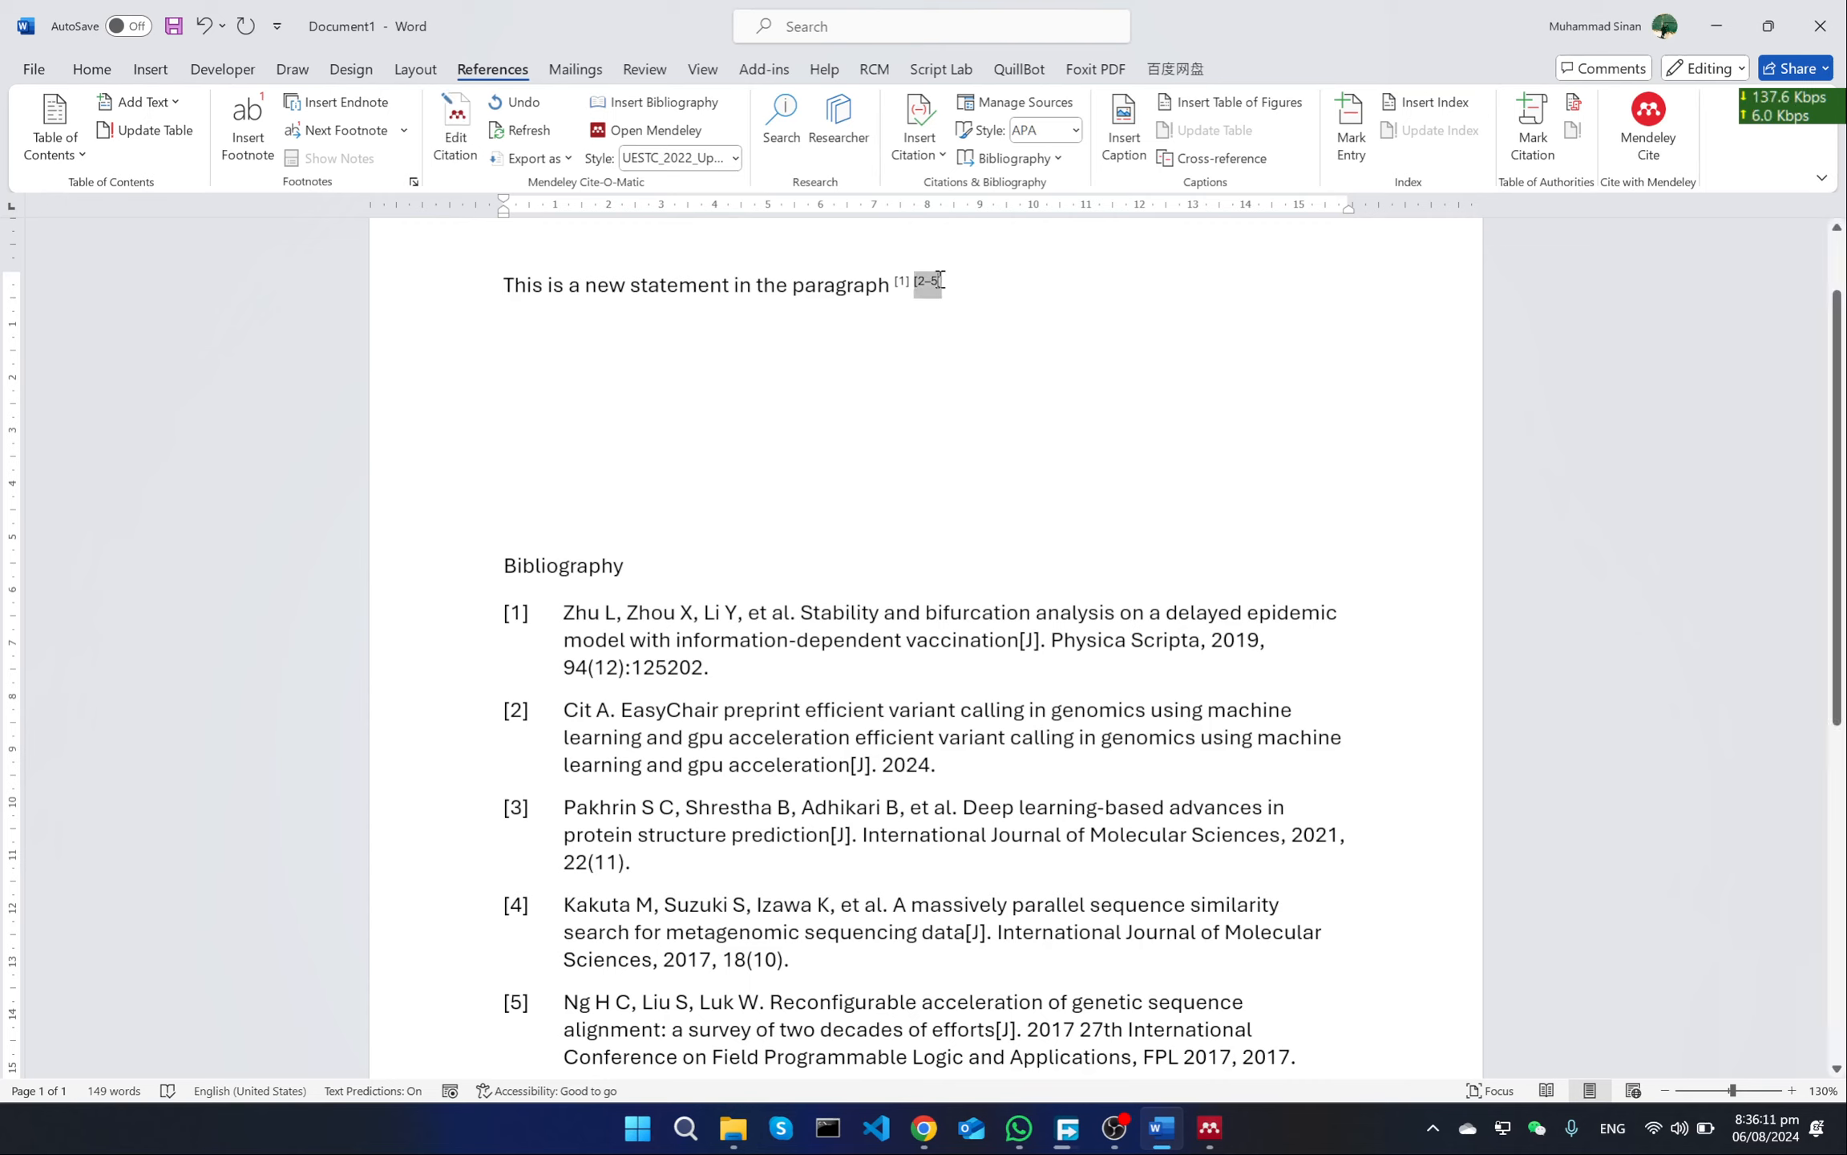
pyautogui.press('Right')
pyautogui.press('BackSpace')
pyautogui.press('BackSpace')
pyautogui.click(537, 138)
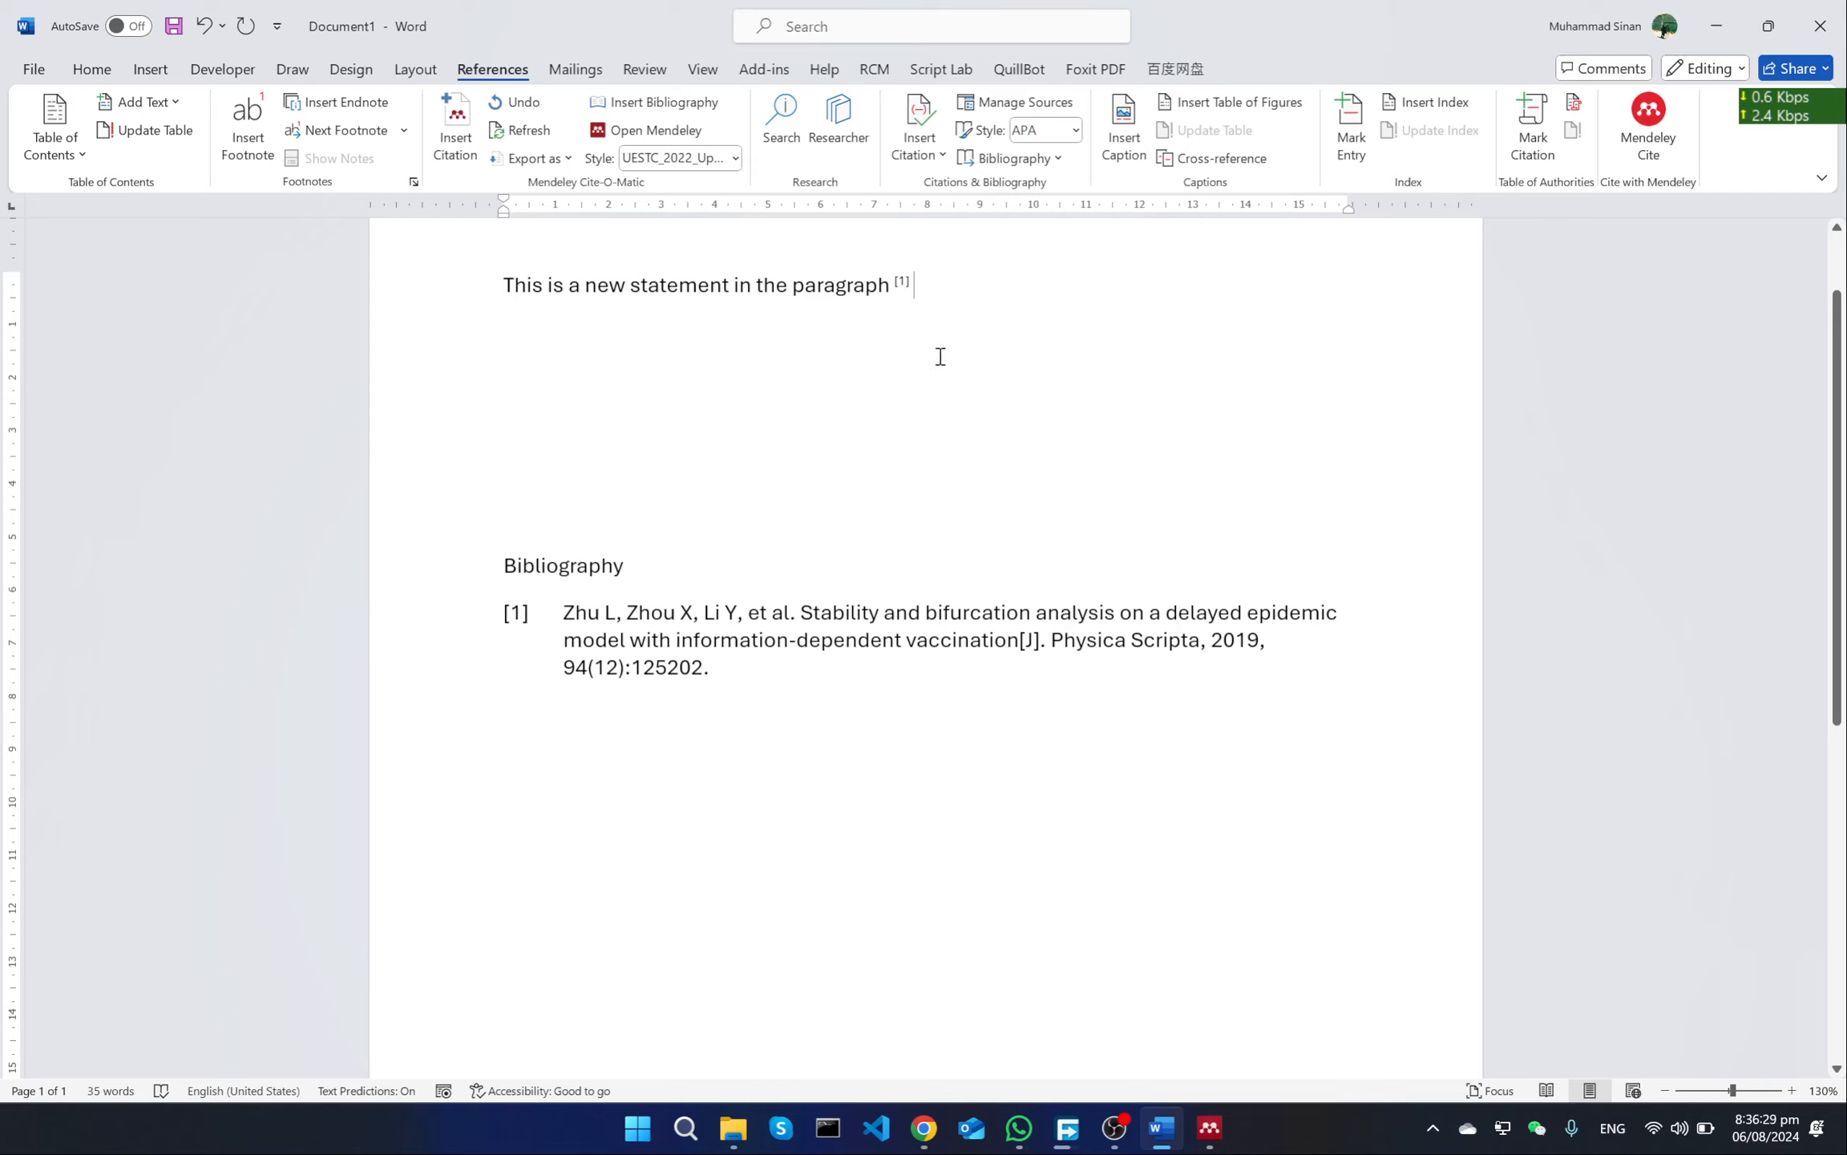
# Step: Cite "Physics-informed neural networks" (2019) and "A new accuracy measure" (2017) from Mendeley's pinn folder after citation [1], and review the updated bibliography
pyautogui.click(460, 152)
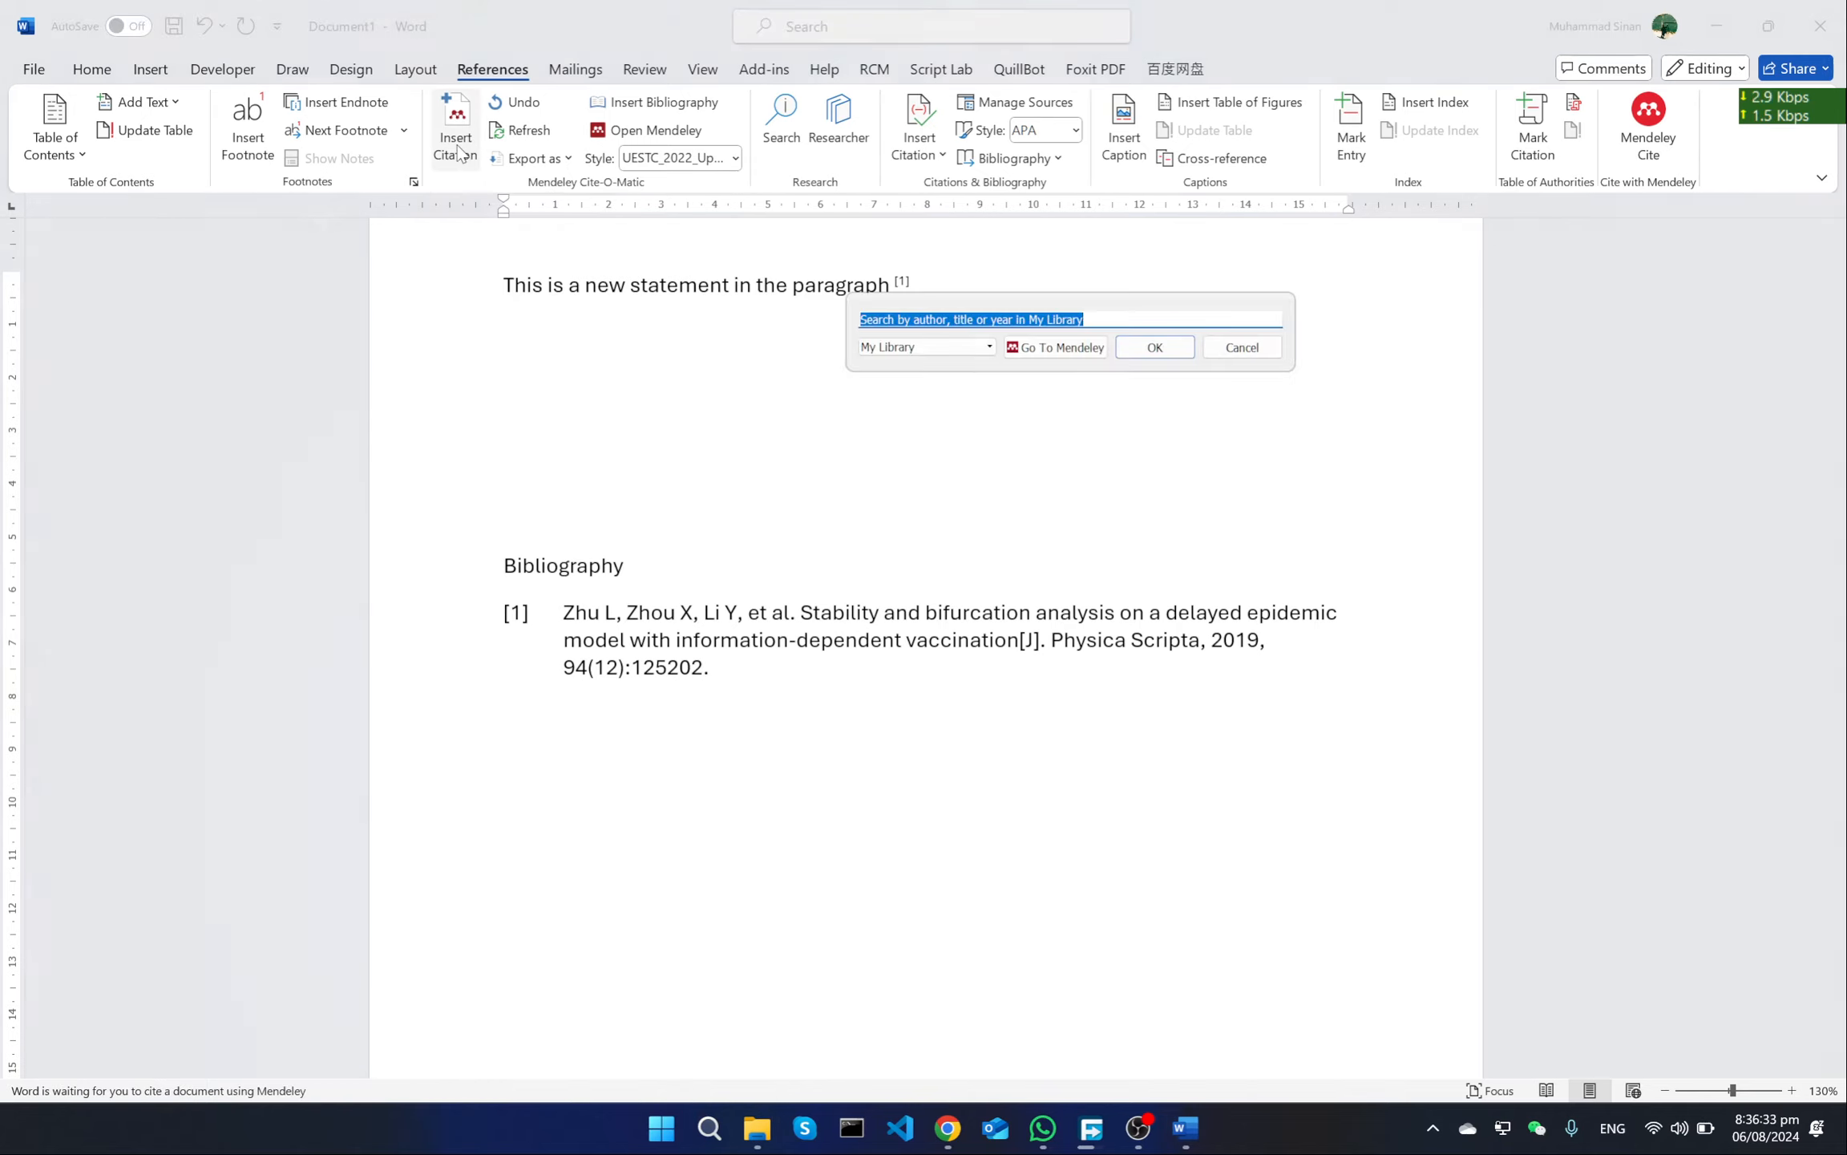
pyautogui.click(1048, 348)
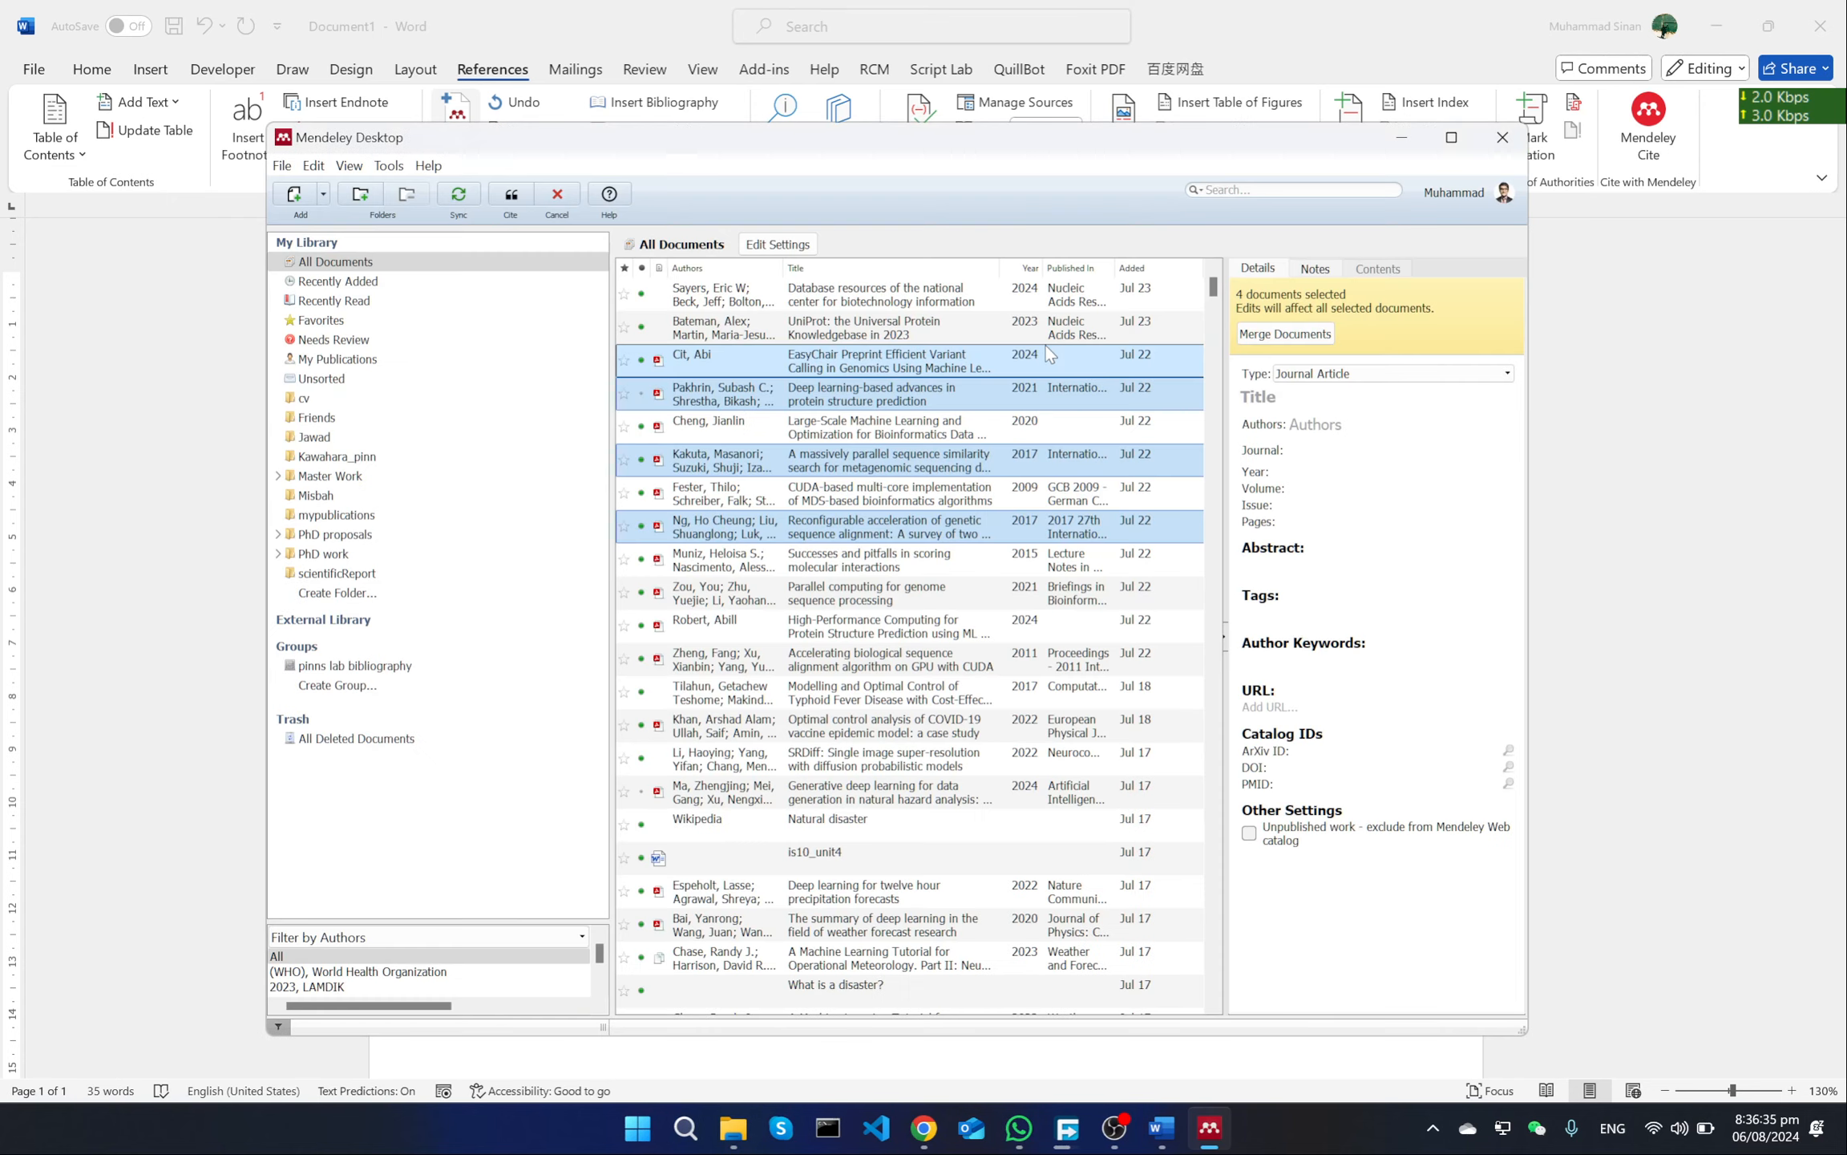
pyautogui.click(1094, 561)
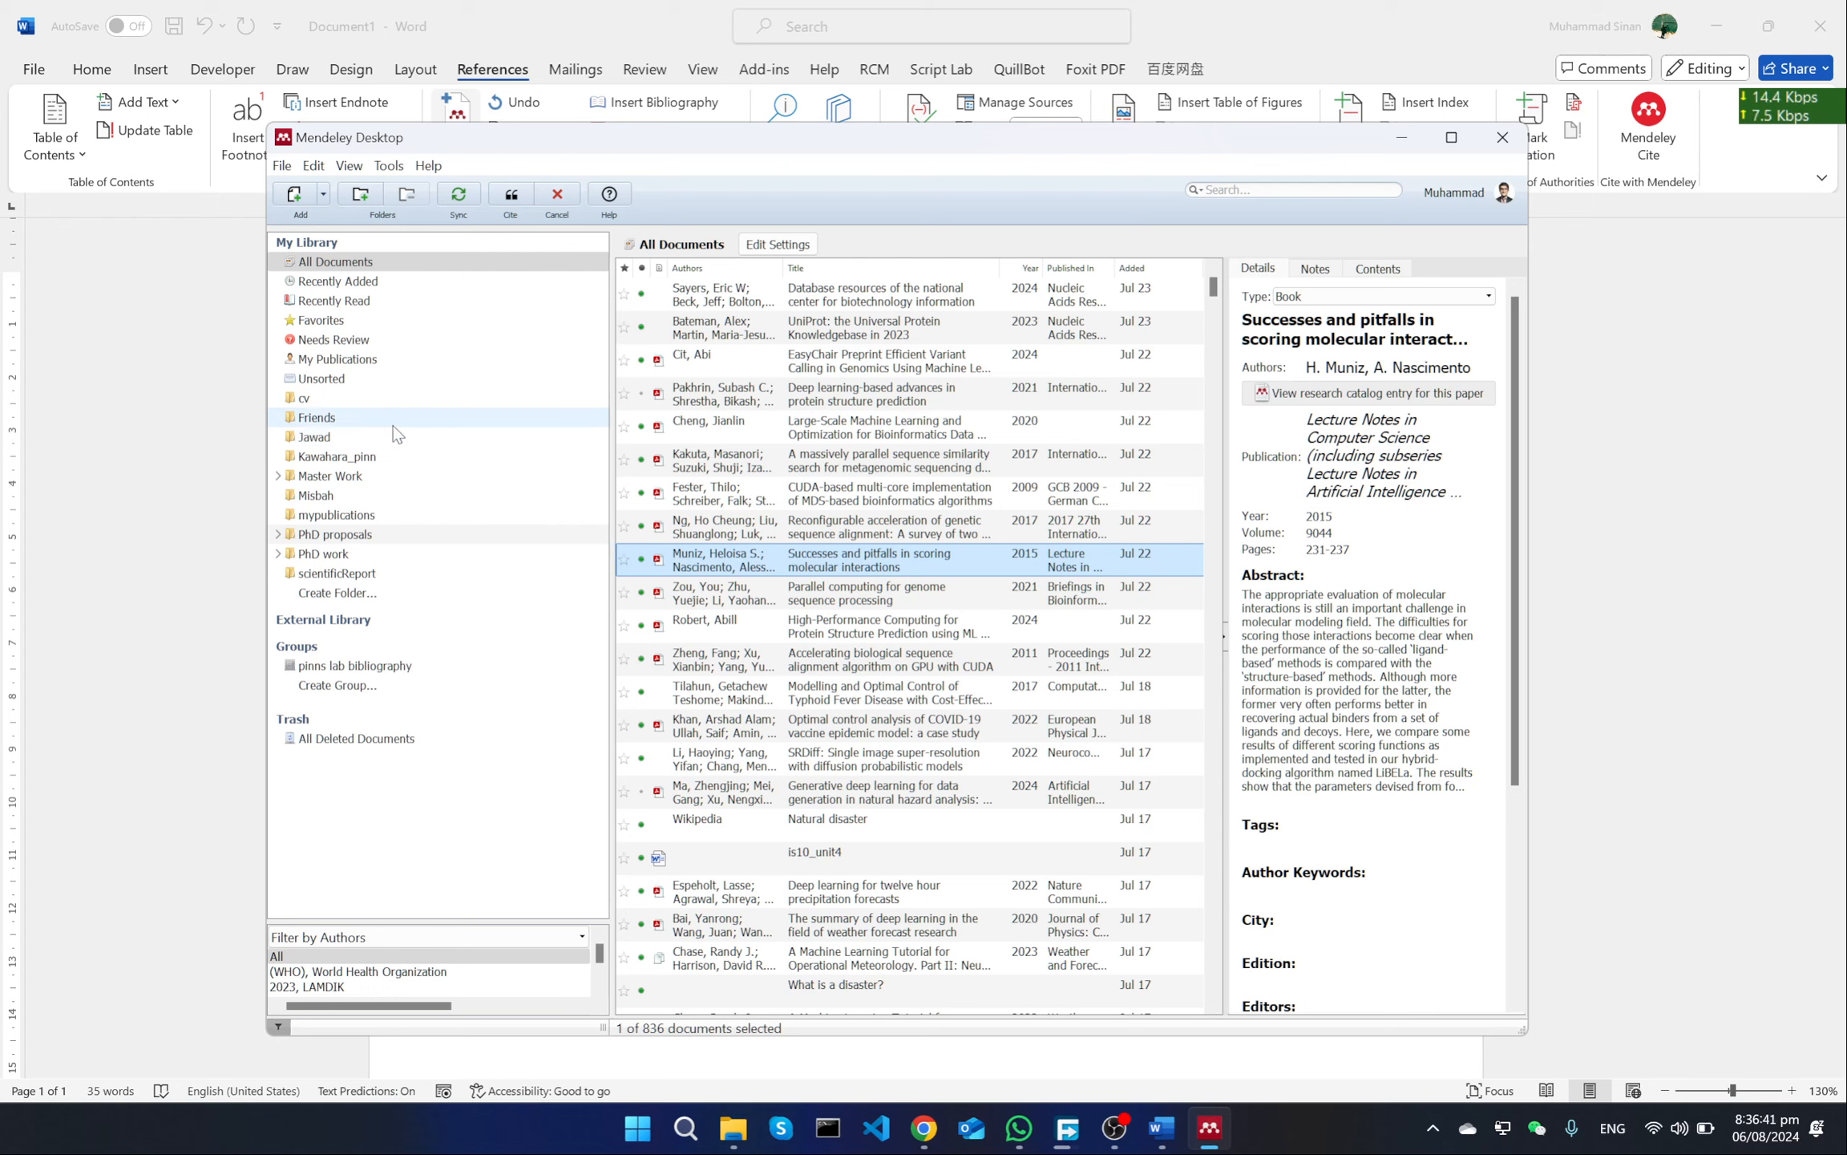
pyautogui.click(393, 463)
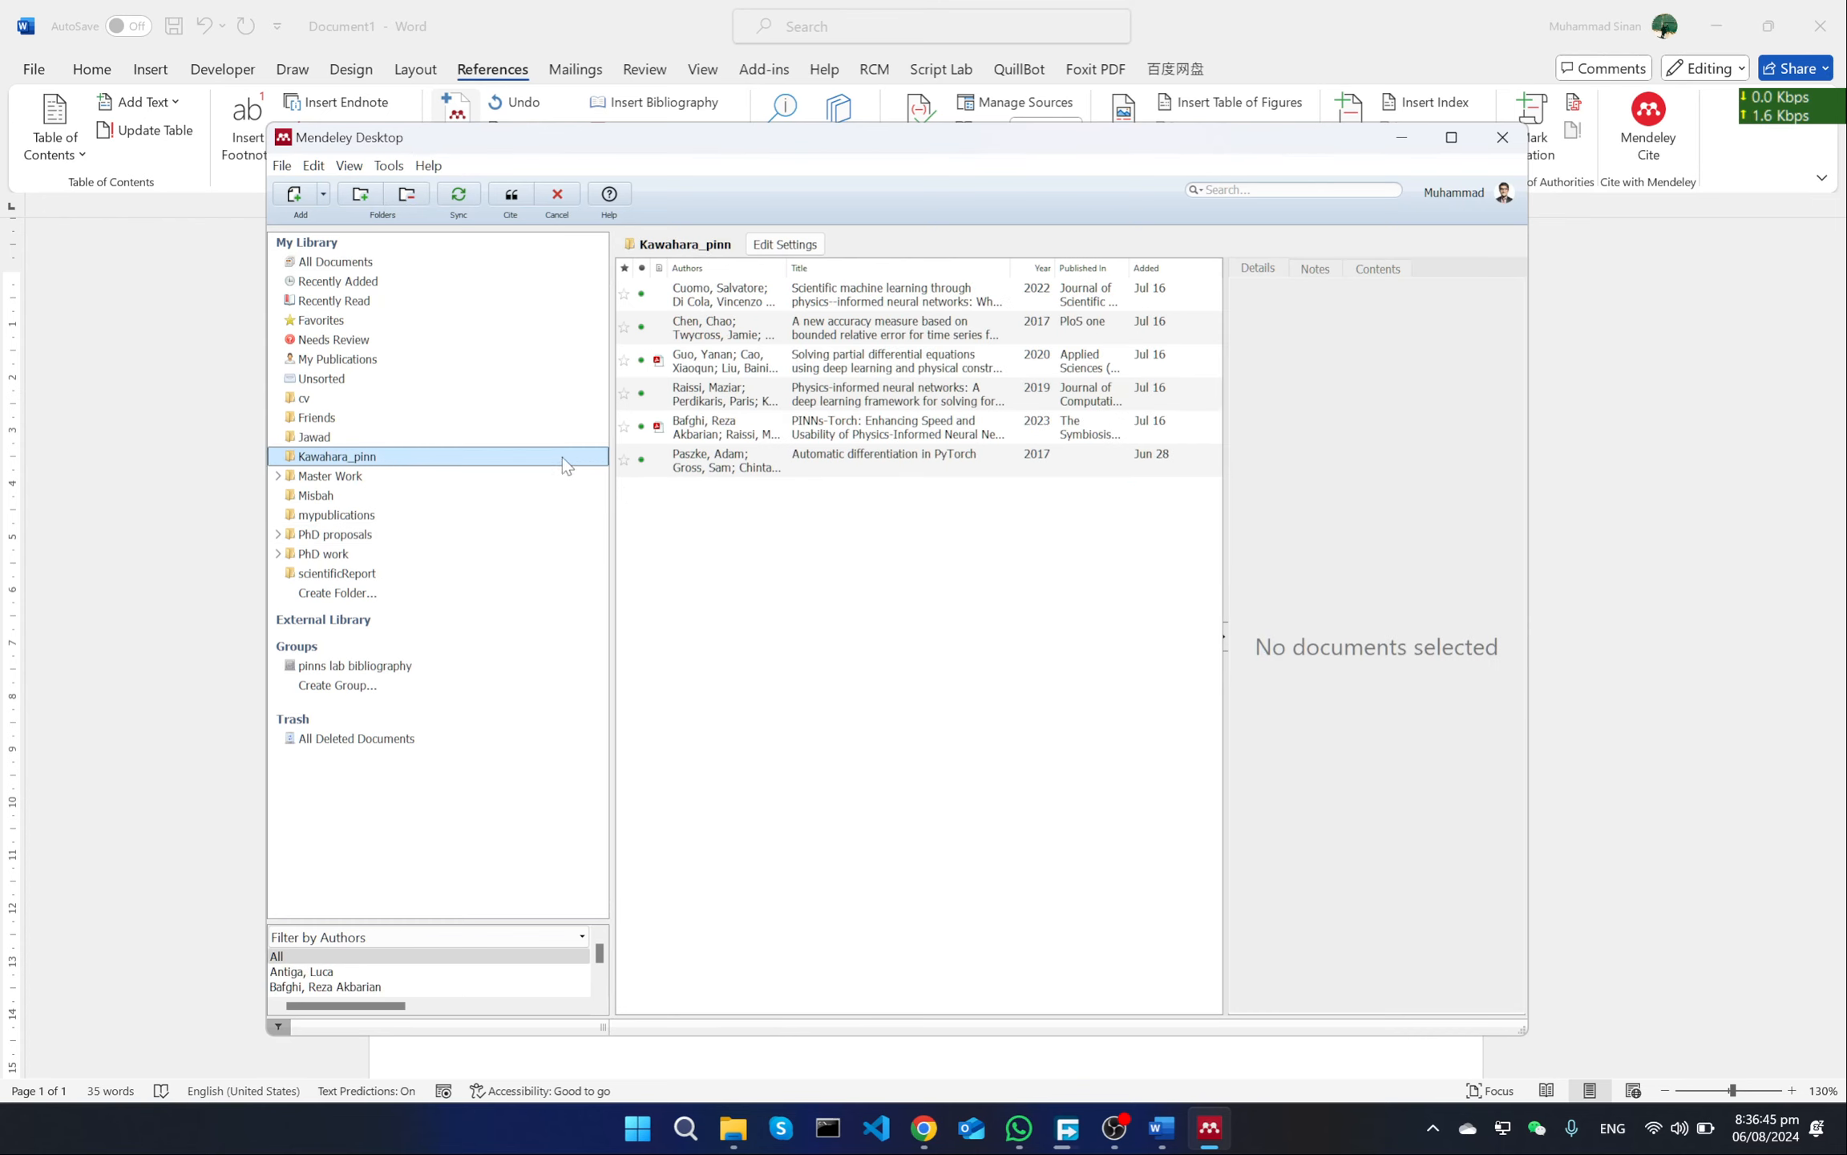
pyautogui.click(930, 394)
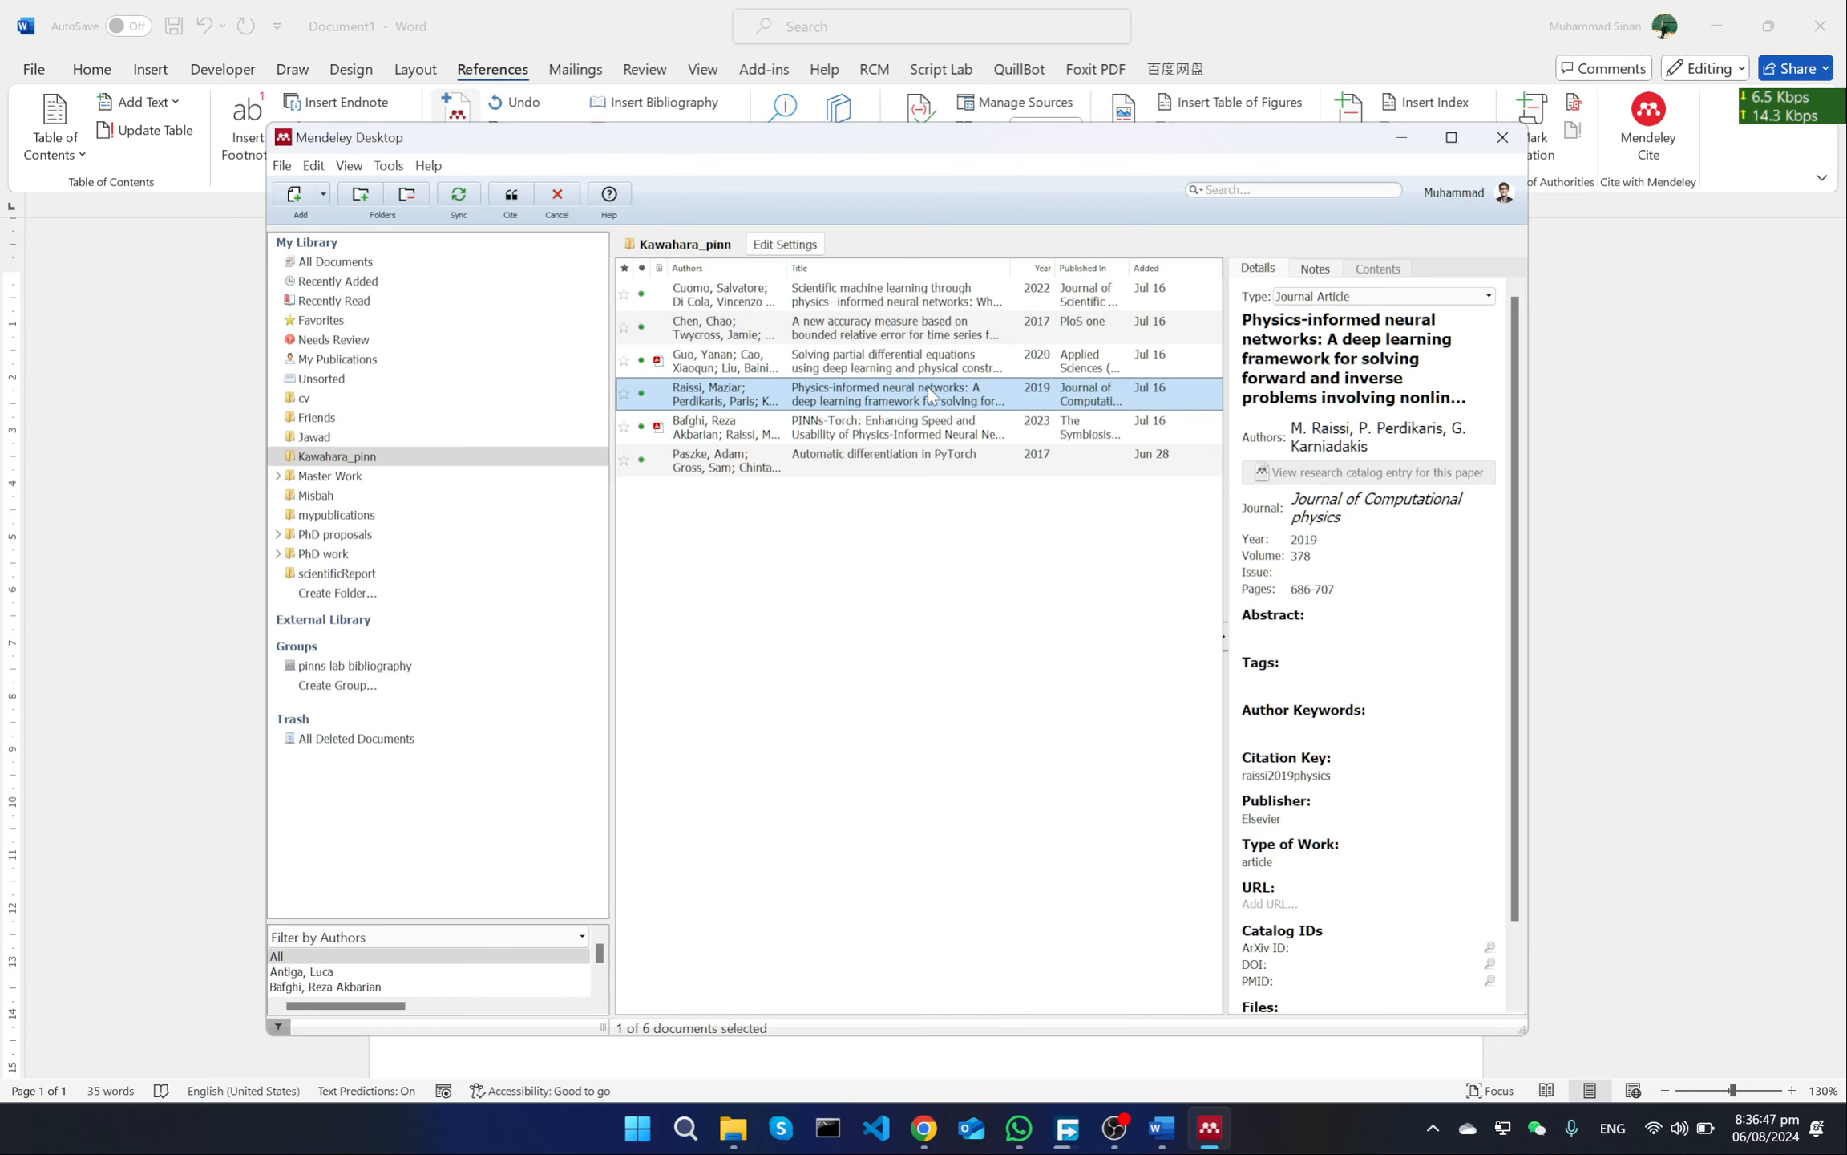
pyautogui.keyDown('ctrl'); pyautogui.click(895, 456); pyautogui.keyUp('ctrl')
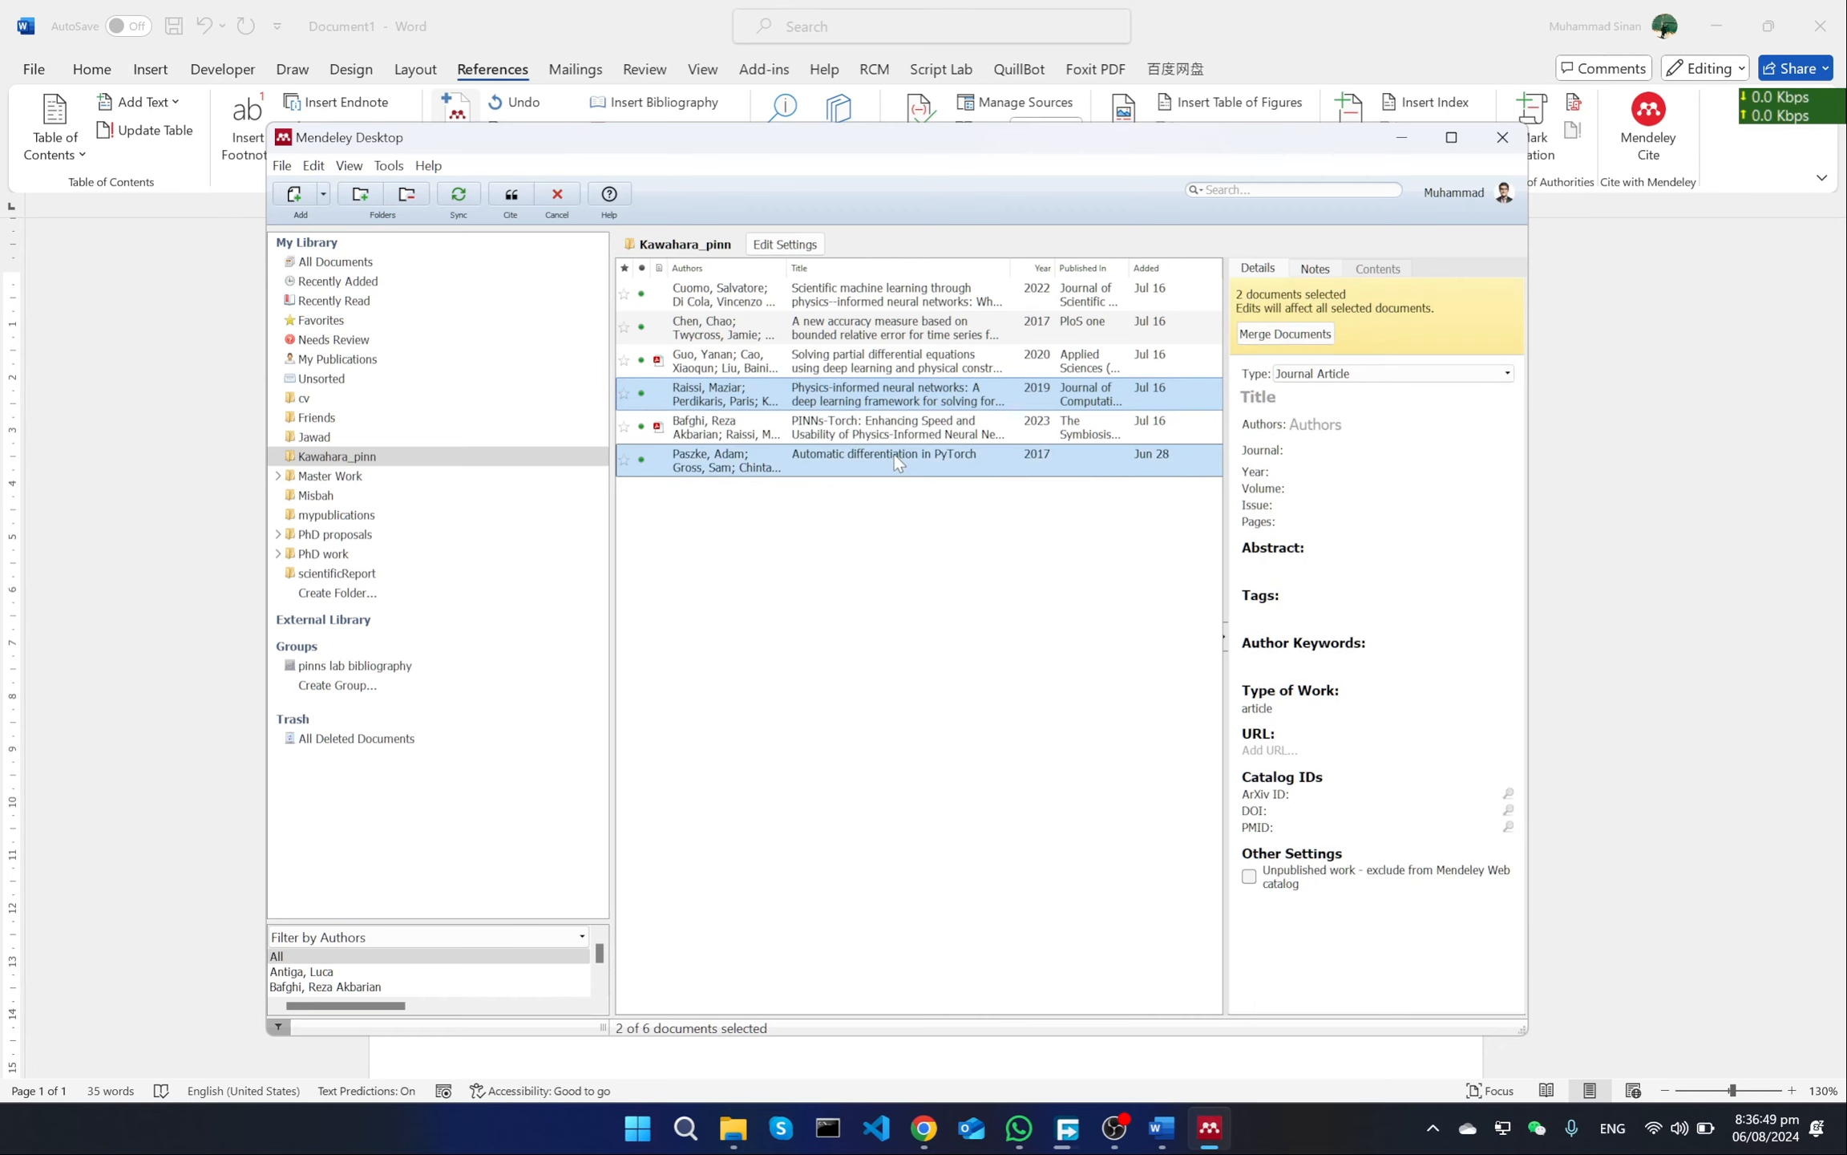
pyautogui.keyDown('ctrl'); pyautogui.click(895, 455); pyautogui.keyUp('ctrl')
pyautogui.keyDown('ctrl'); pyautogui.click(861, 335); pyautogui.keyUp('ctrl')
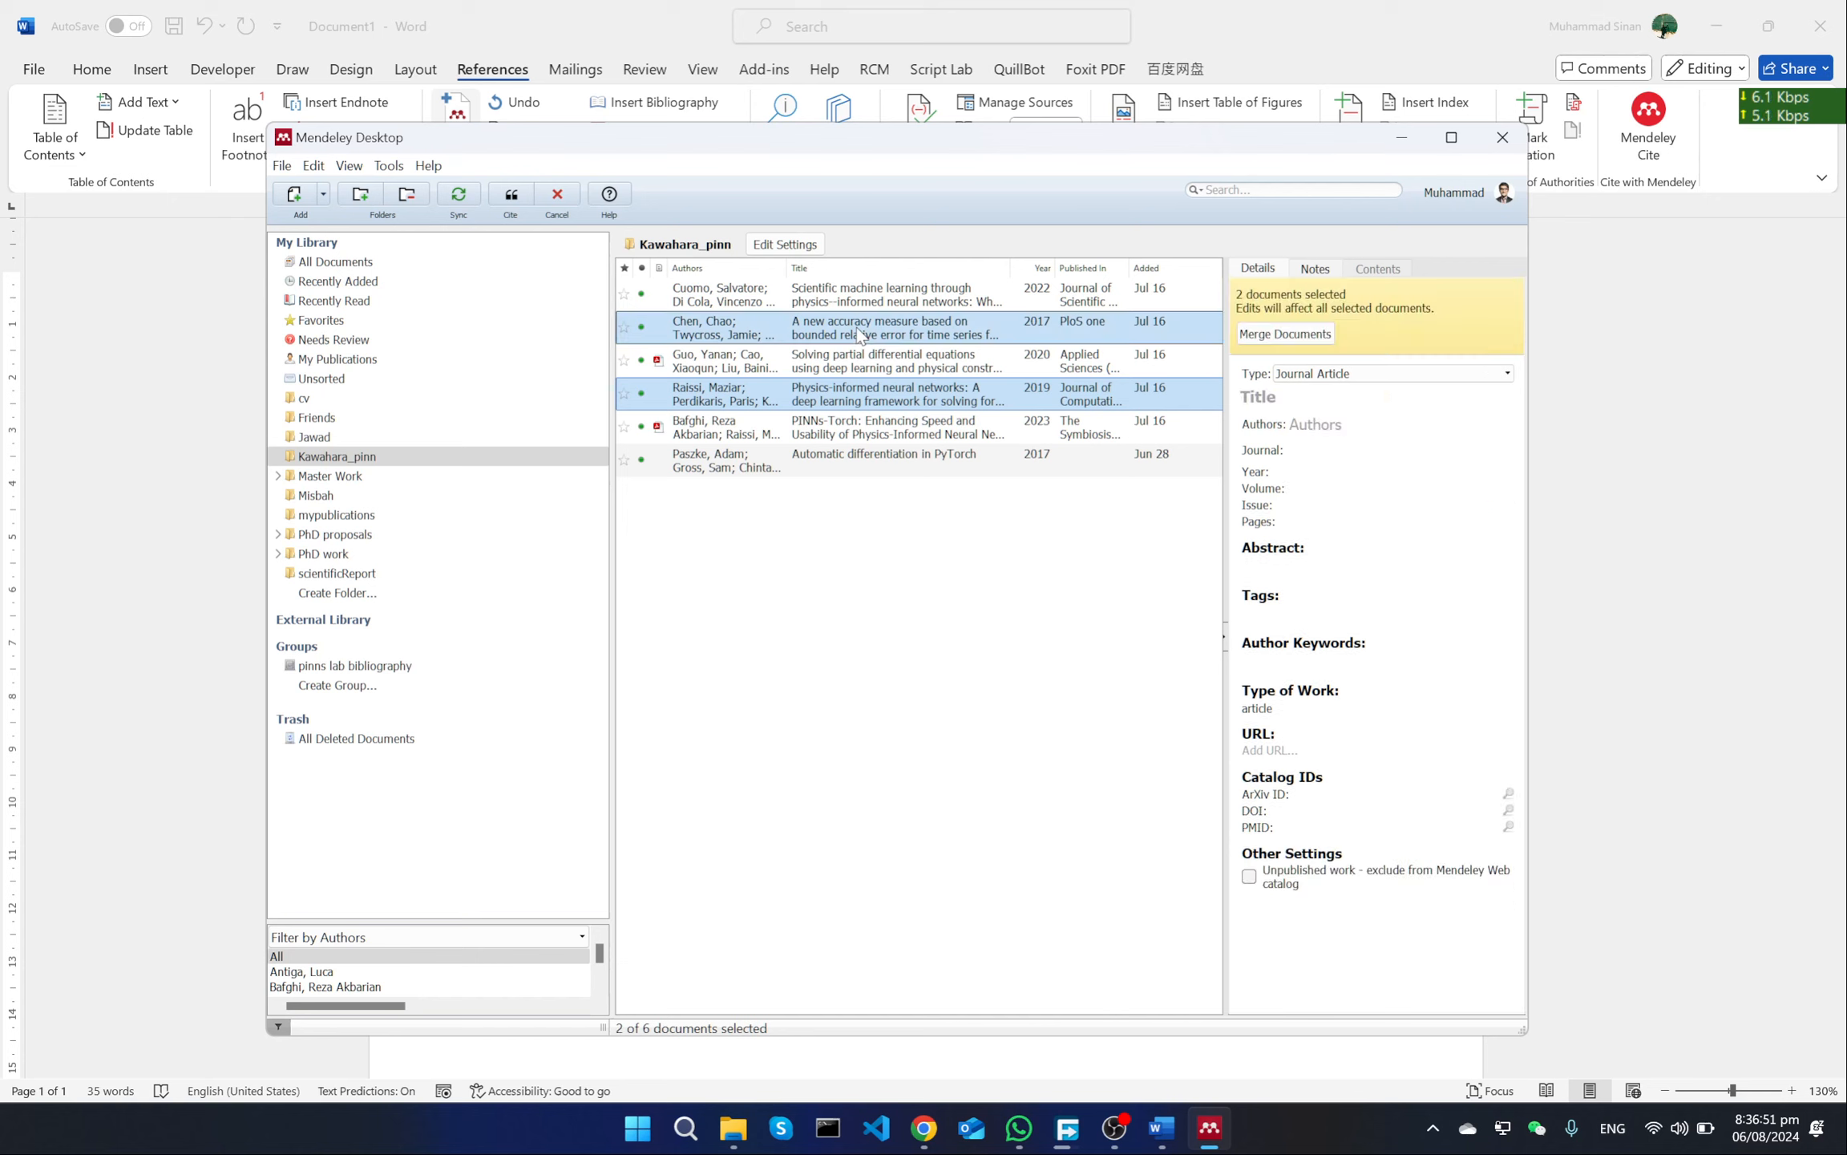
pyautogui.click(510, 196)
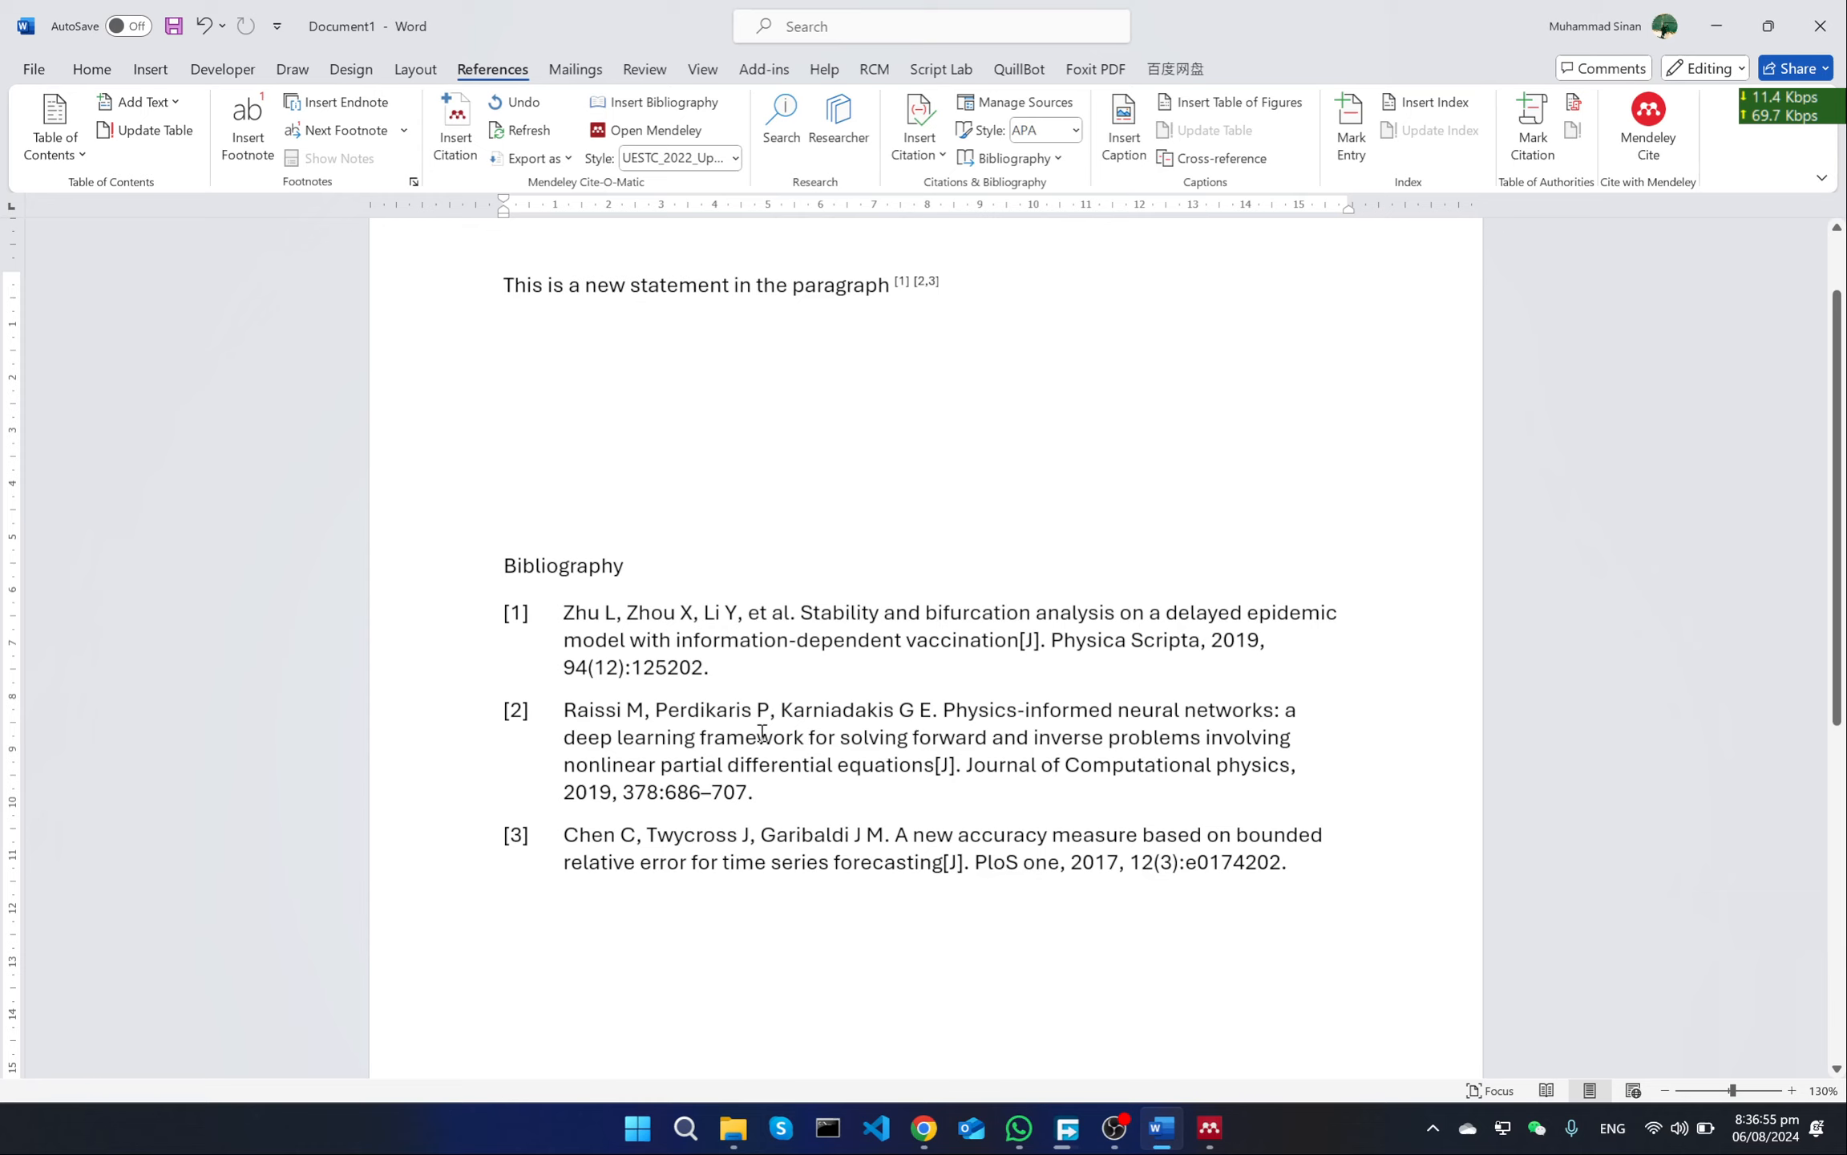
pyautogui.click(1347, 873)
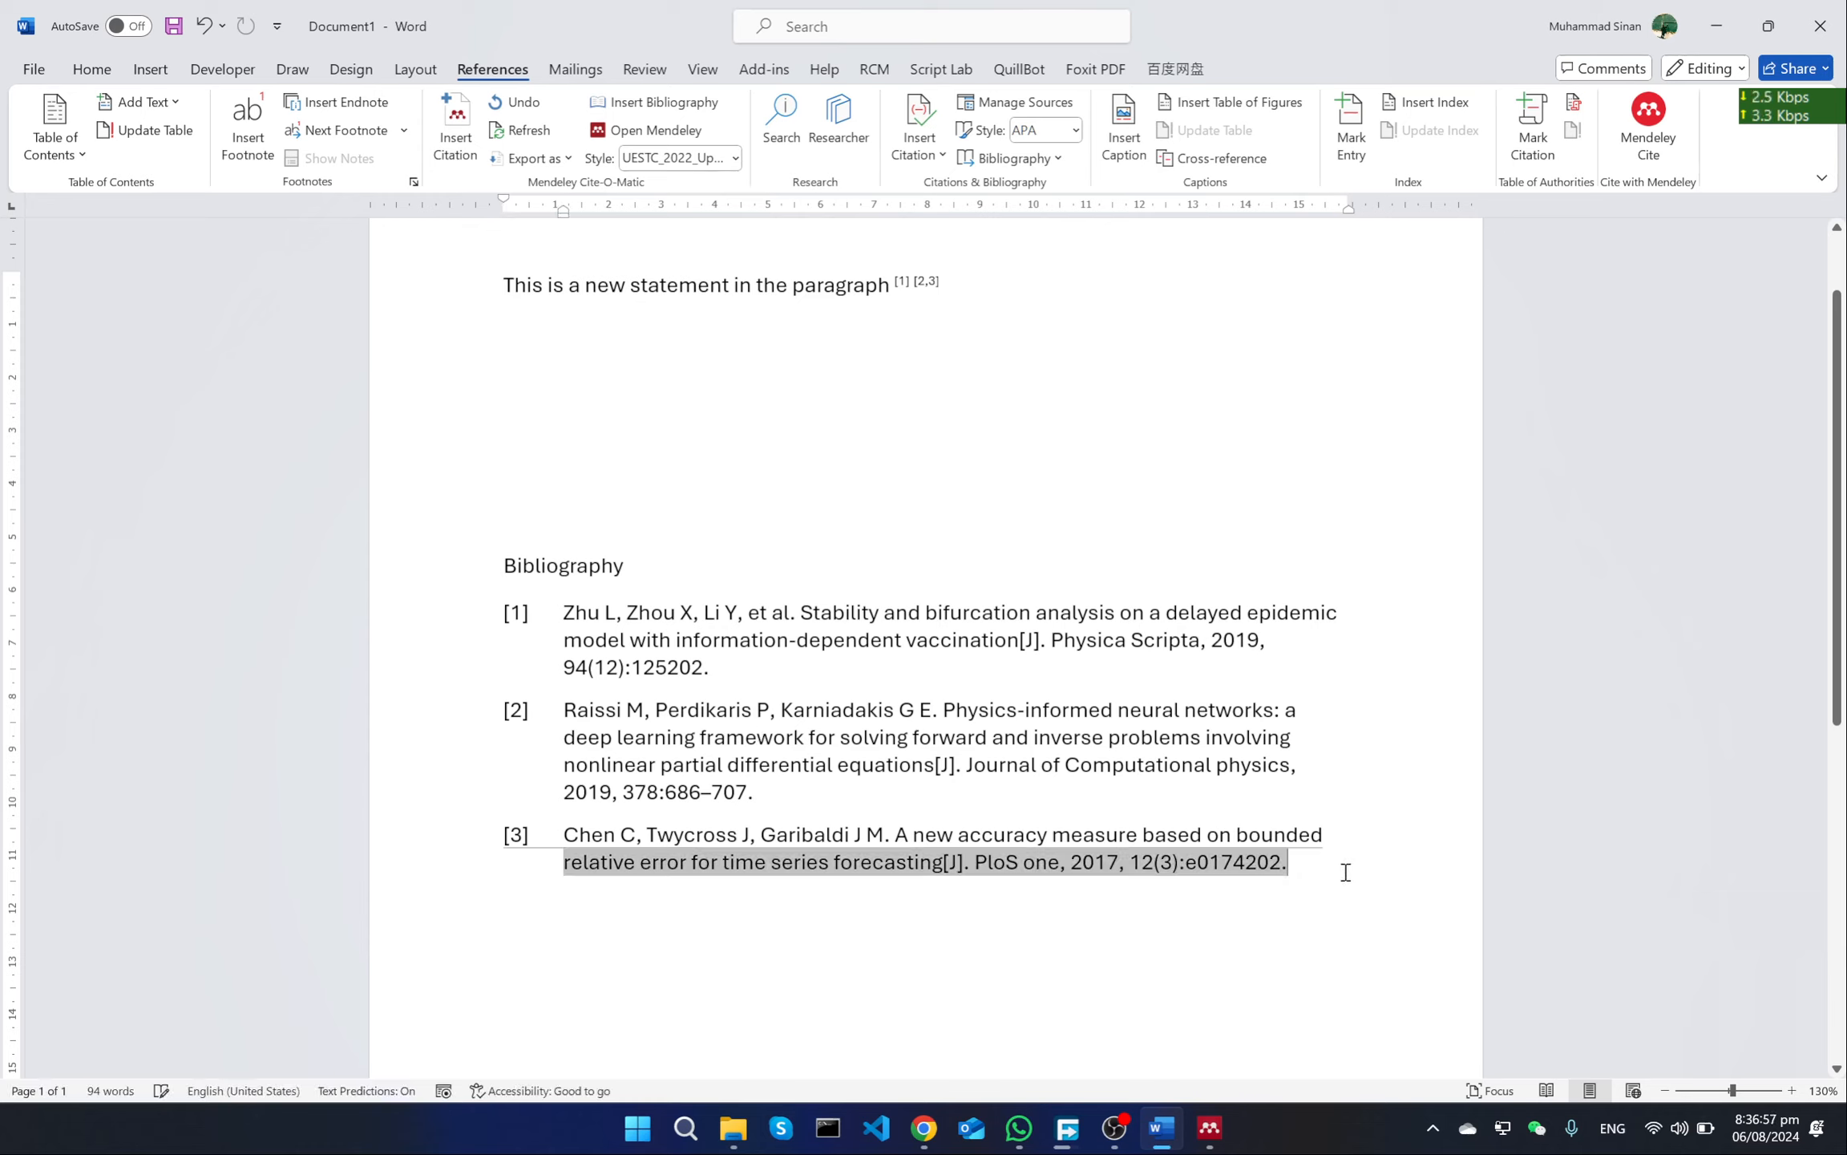
pyautogui.click(1111, 514)
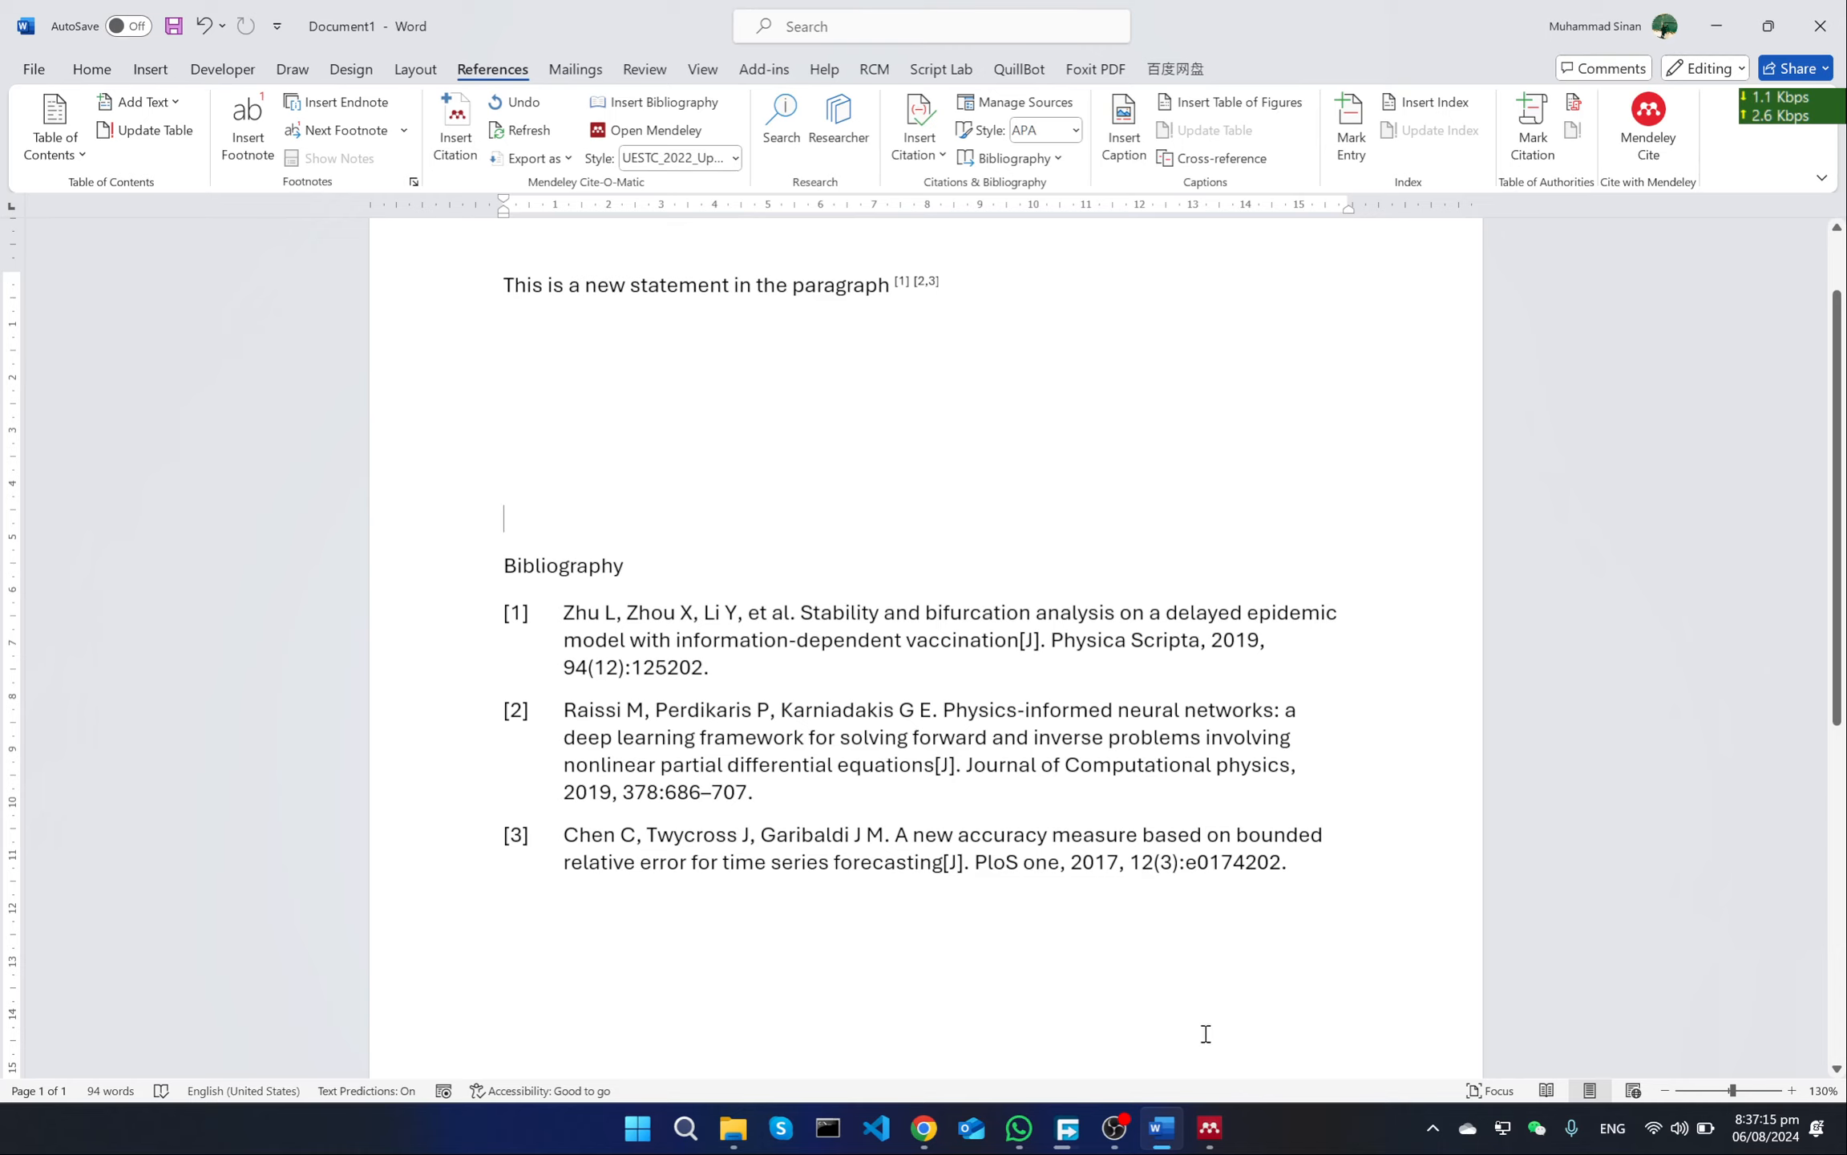
# Step: Switch to Mendeley Desktop, look over the documents in the open folder, and return to the Word document
pyautogui.click(1210, 1127)
pyautogui.click(994, 460)
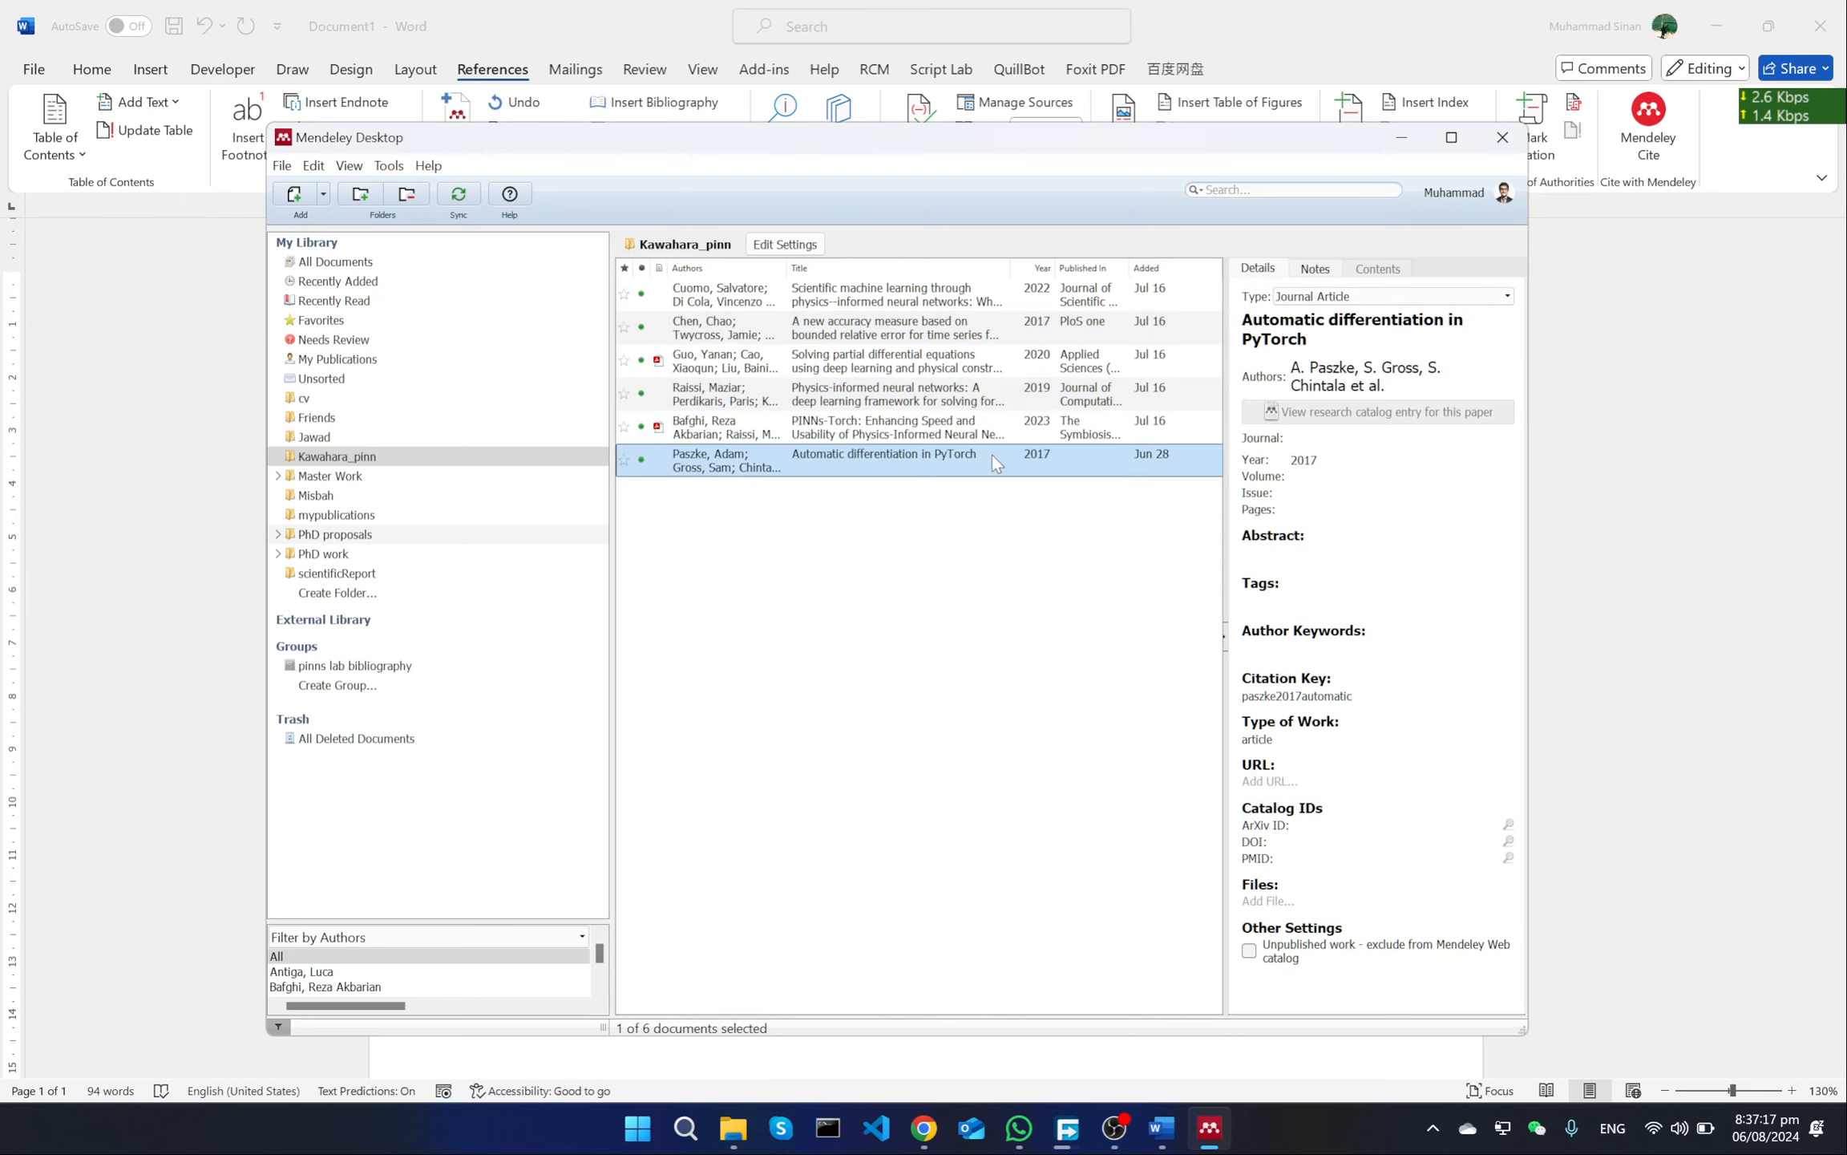
pyautogui.click(865, 602)
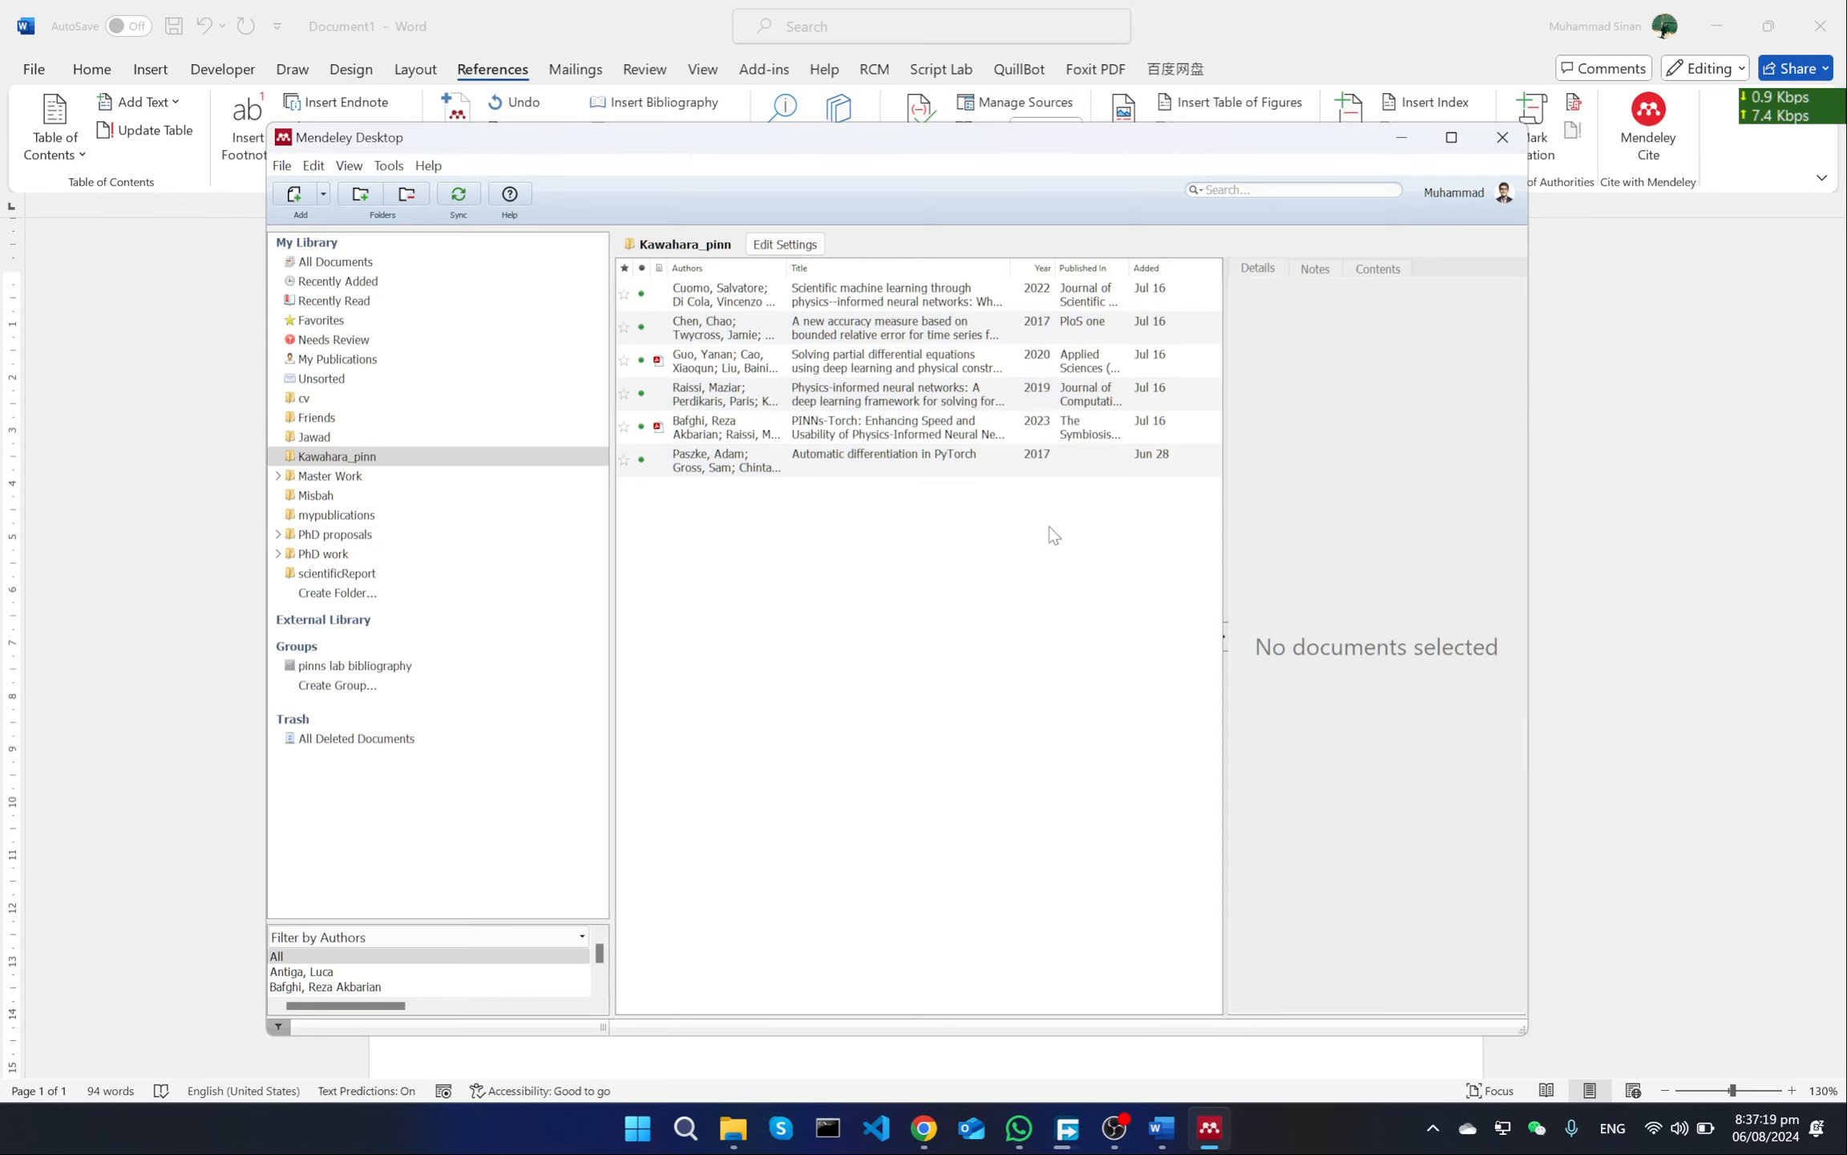
pyautogui.click(1402, 139)
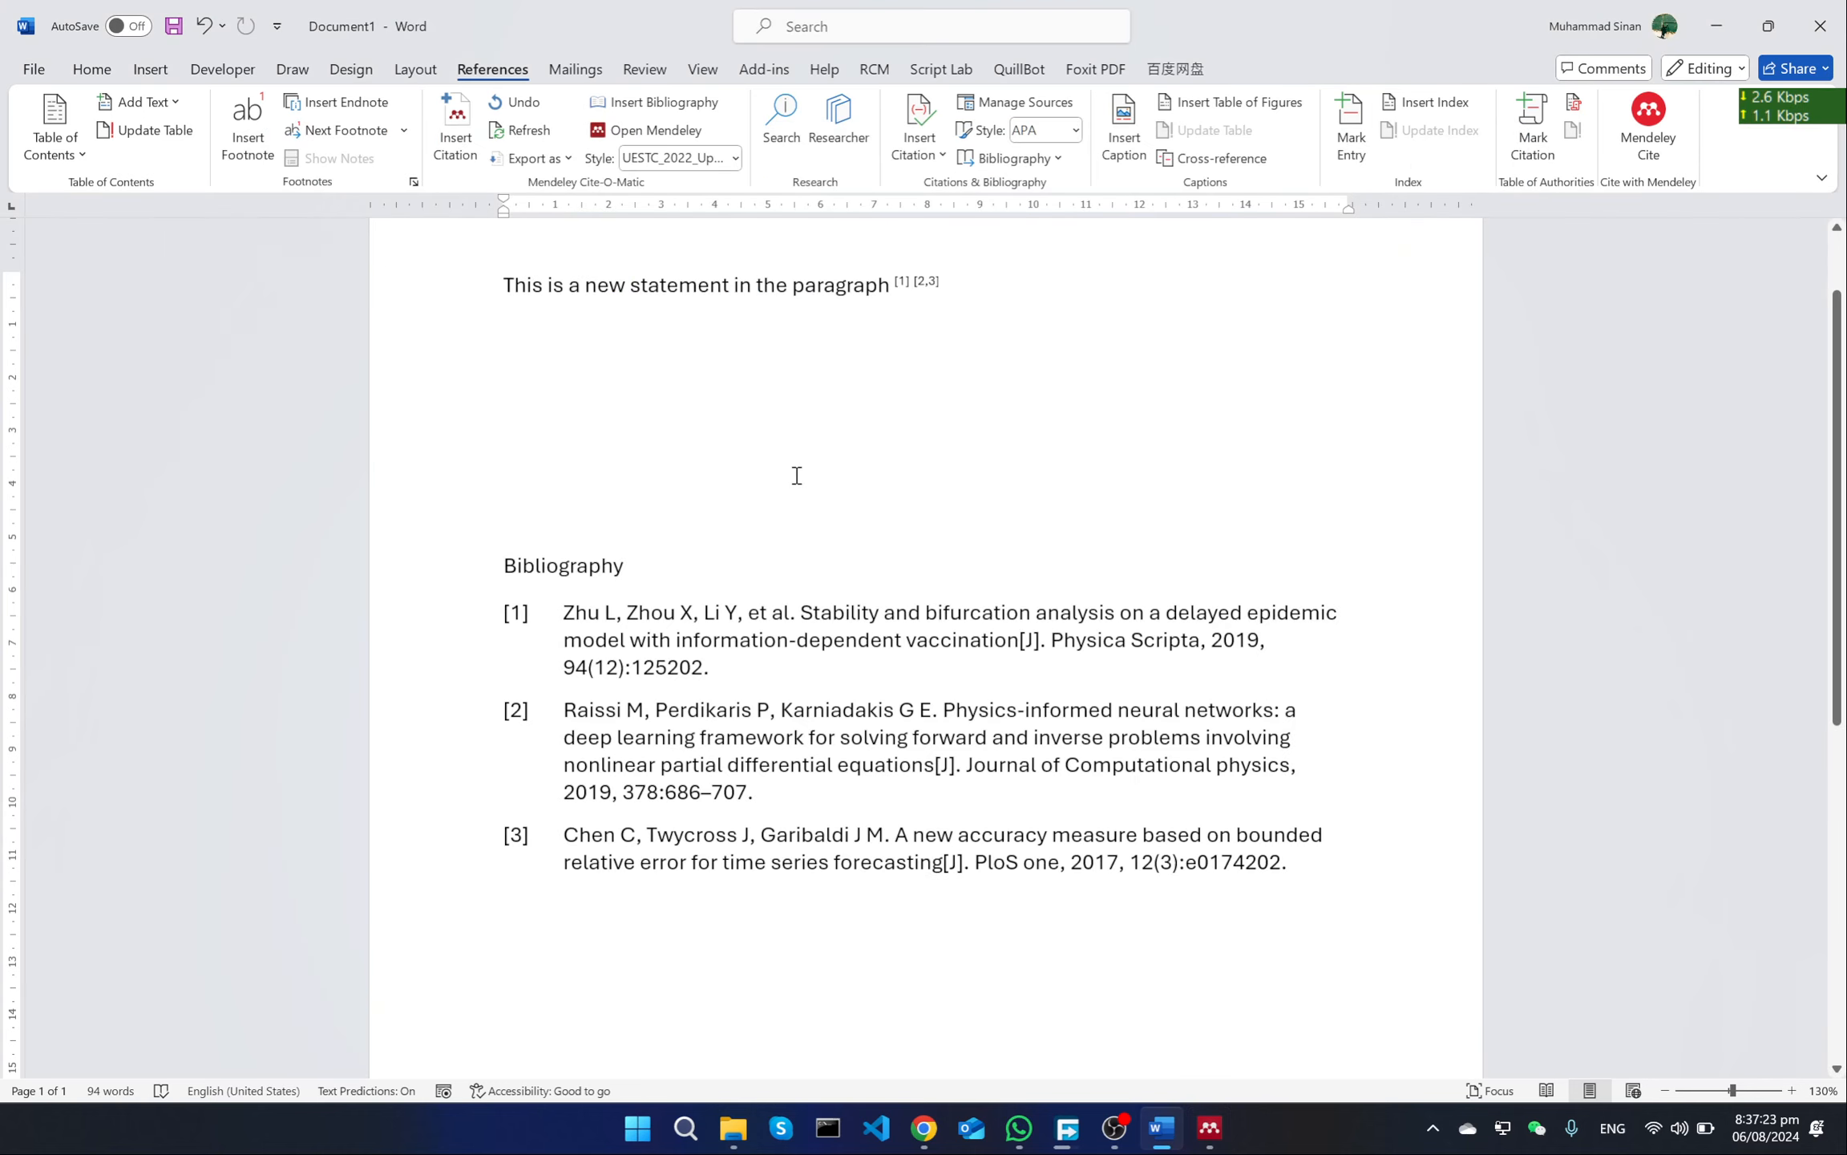